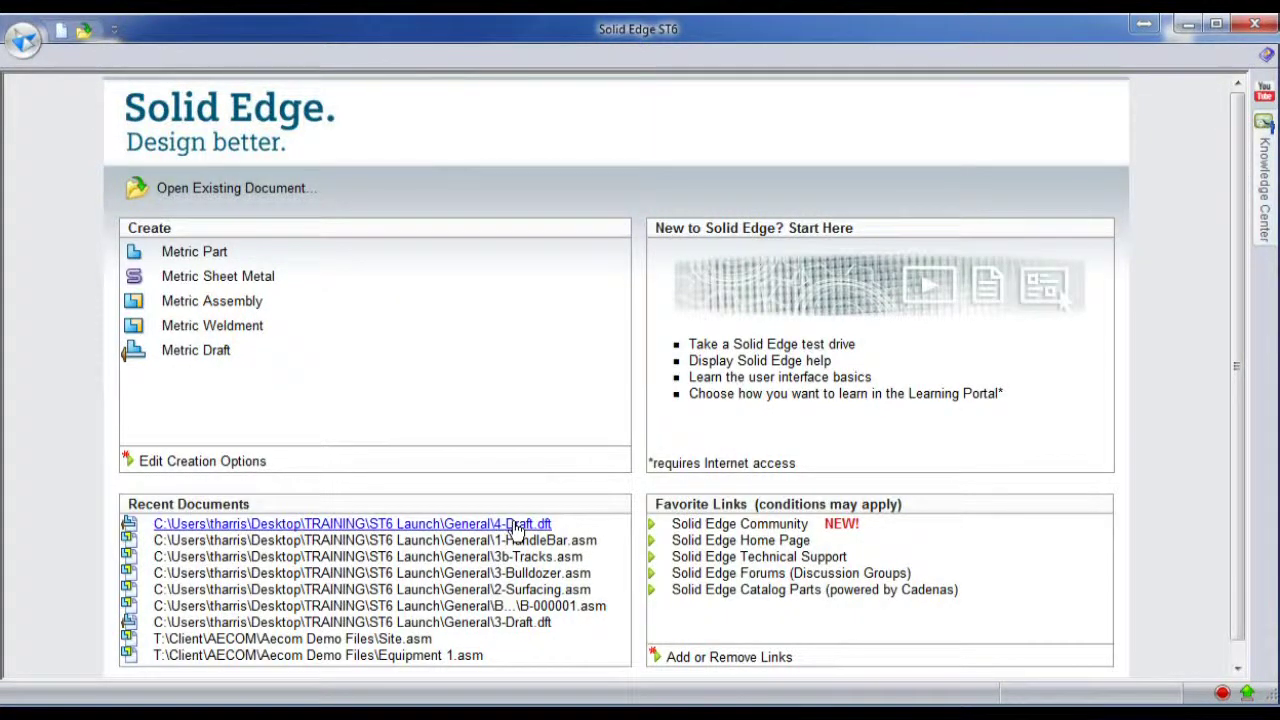
# Step: Open the recent 1-HandleBar.asm assembly and start an in-place metric part using graphic origin placement, in-place editing and Bronze, 90% material
pyautogui.click(521, 541)
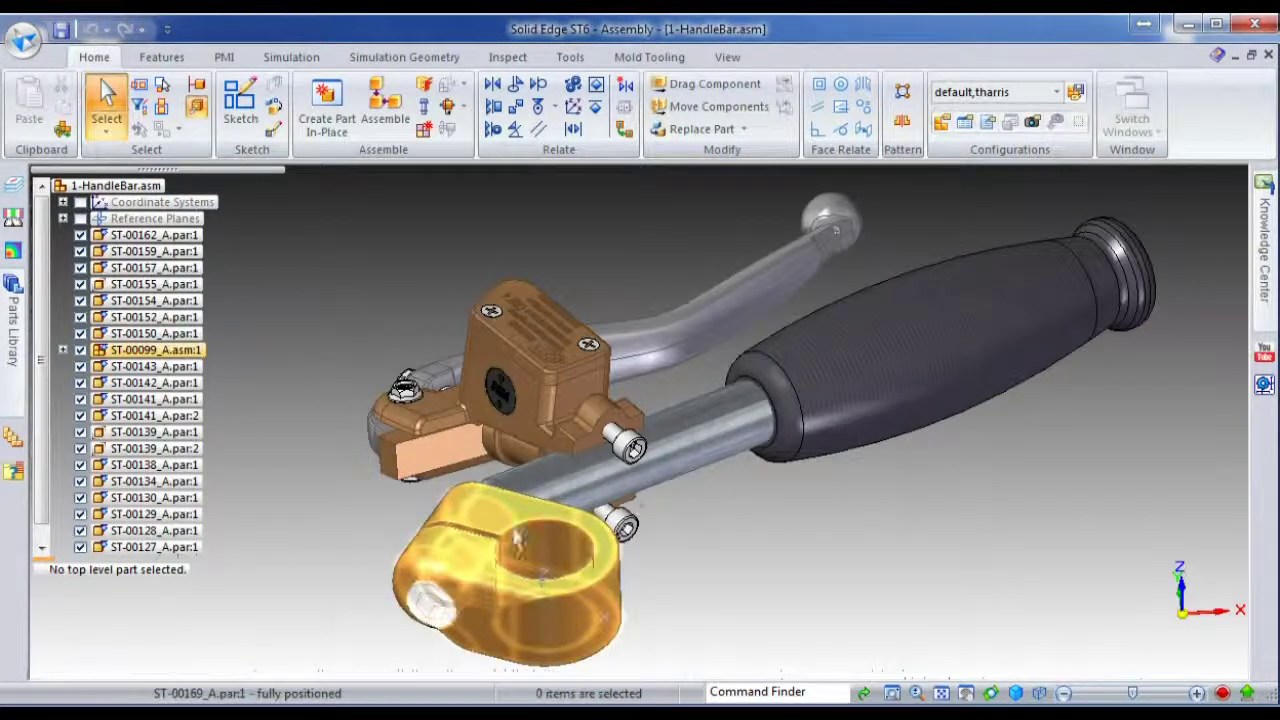
pyautogui.scroll(5, 650, 408)
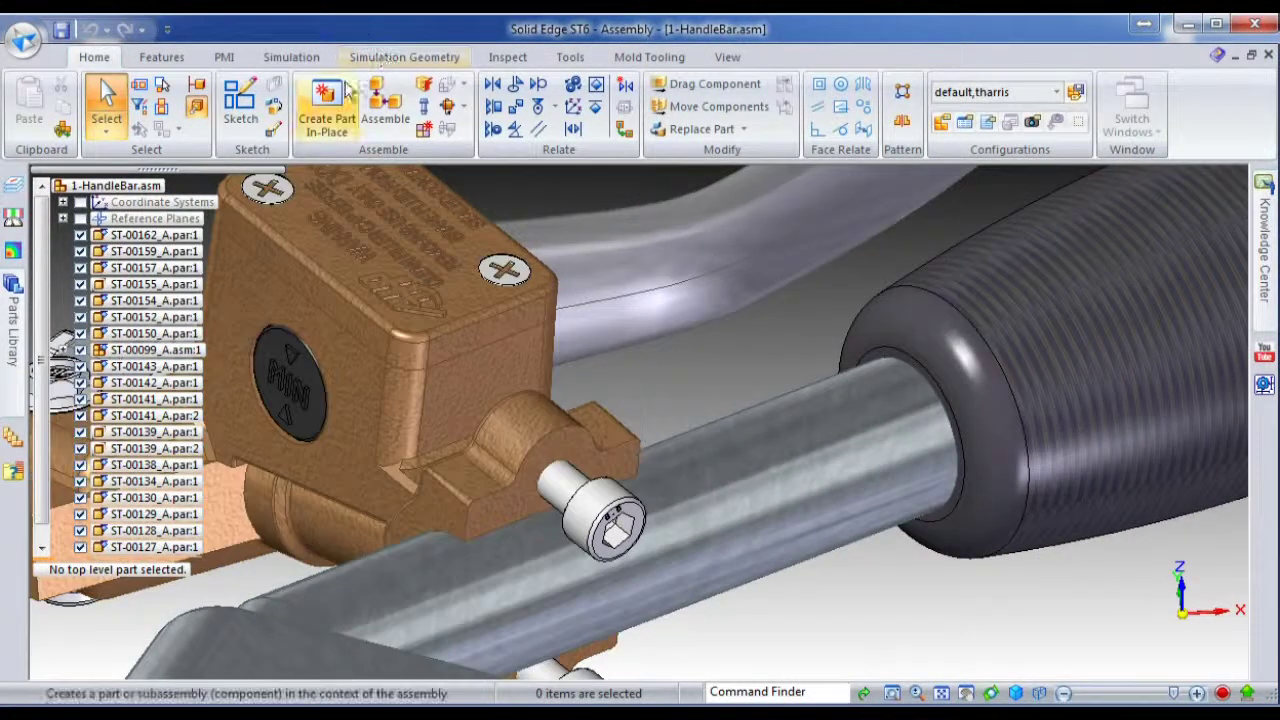
pyautogui.click(326, 108)
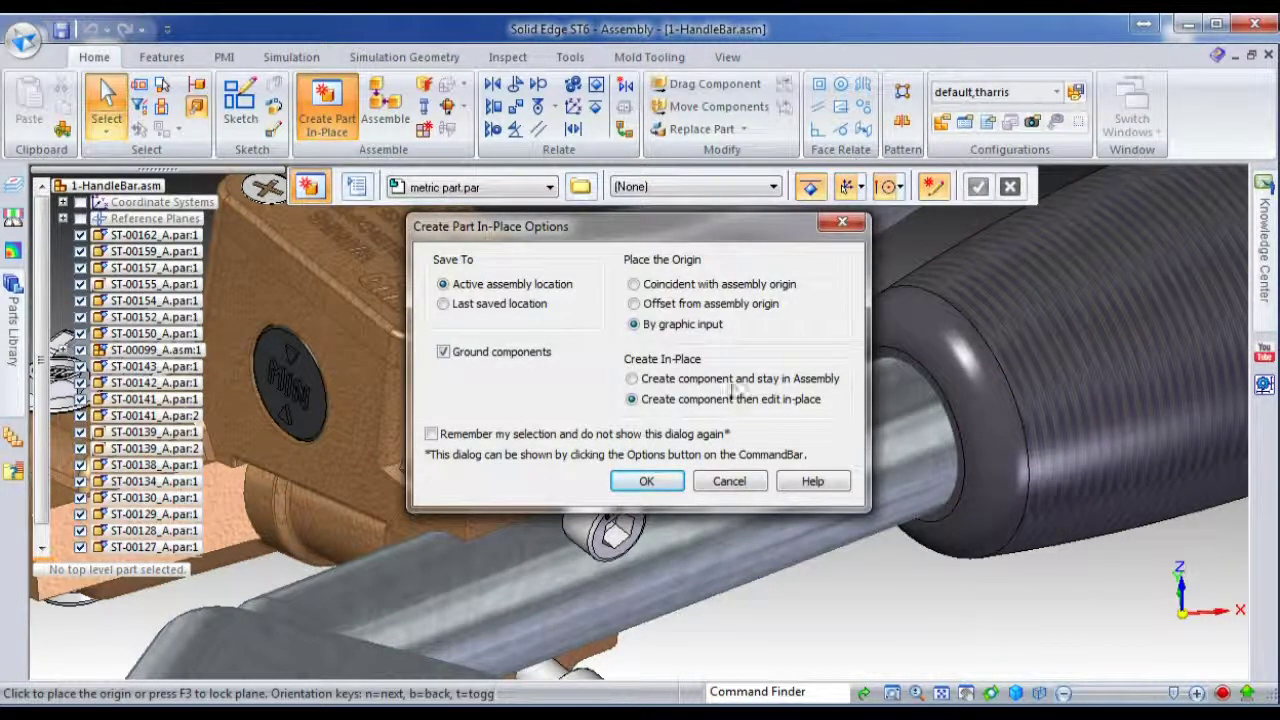
pyautogui.click(647, 481)
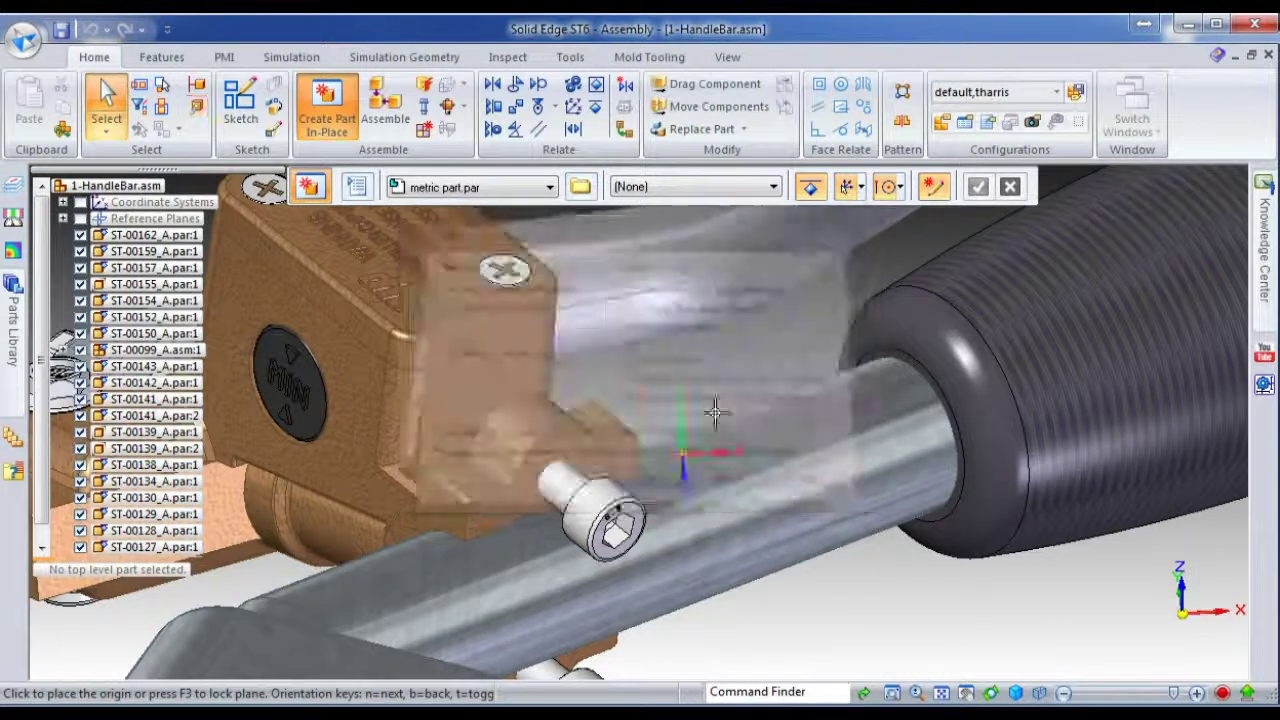
pyautogui.click(773, 187)
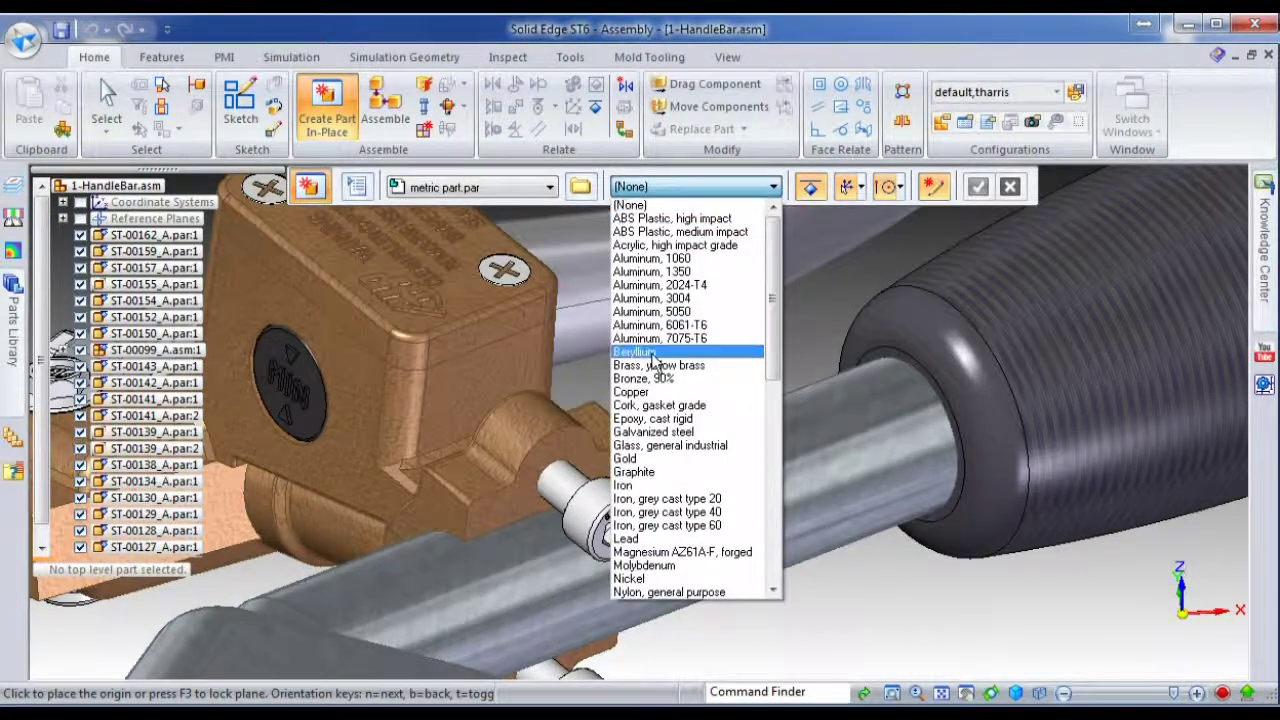
pyautogui.click(650, 379)
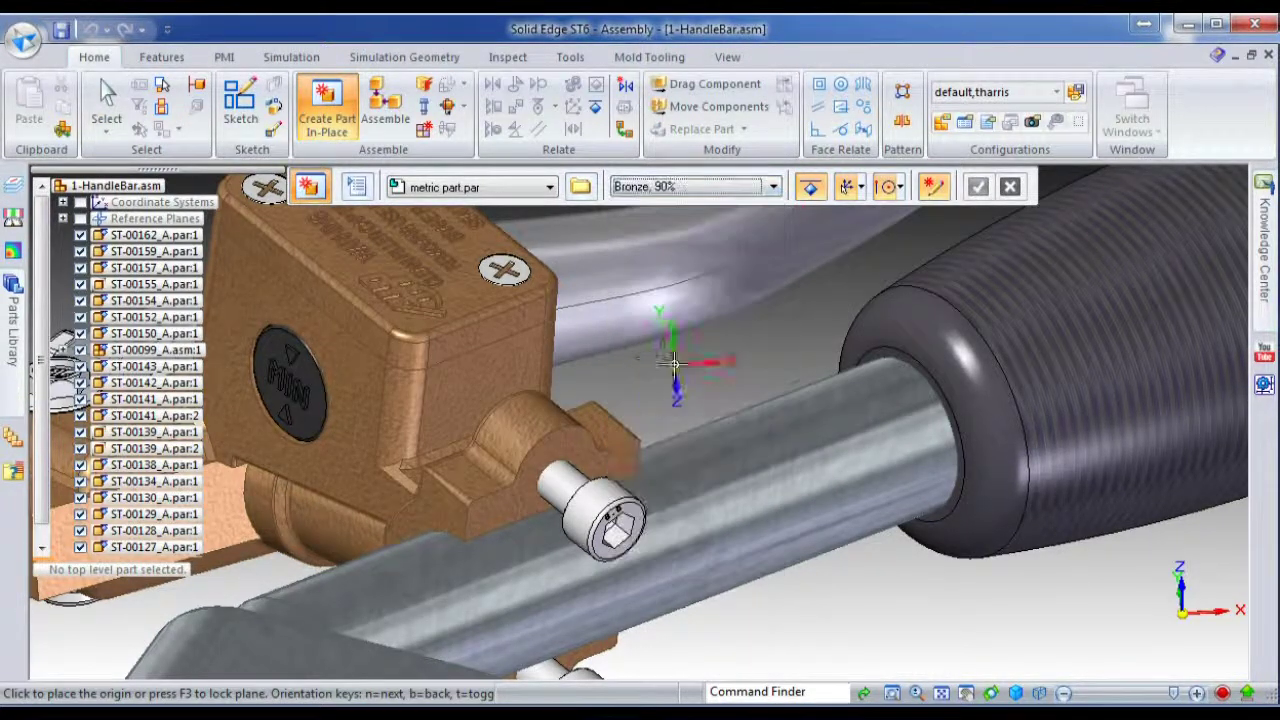
# Step: Place the new part's origin at the upper clamp screw hole and save the part as Clamp2.par
pyautogui.click(555, 477)
pyautogui.click(978, 187)
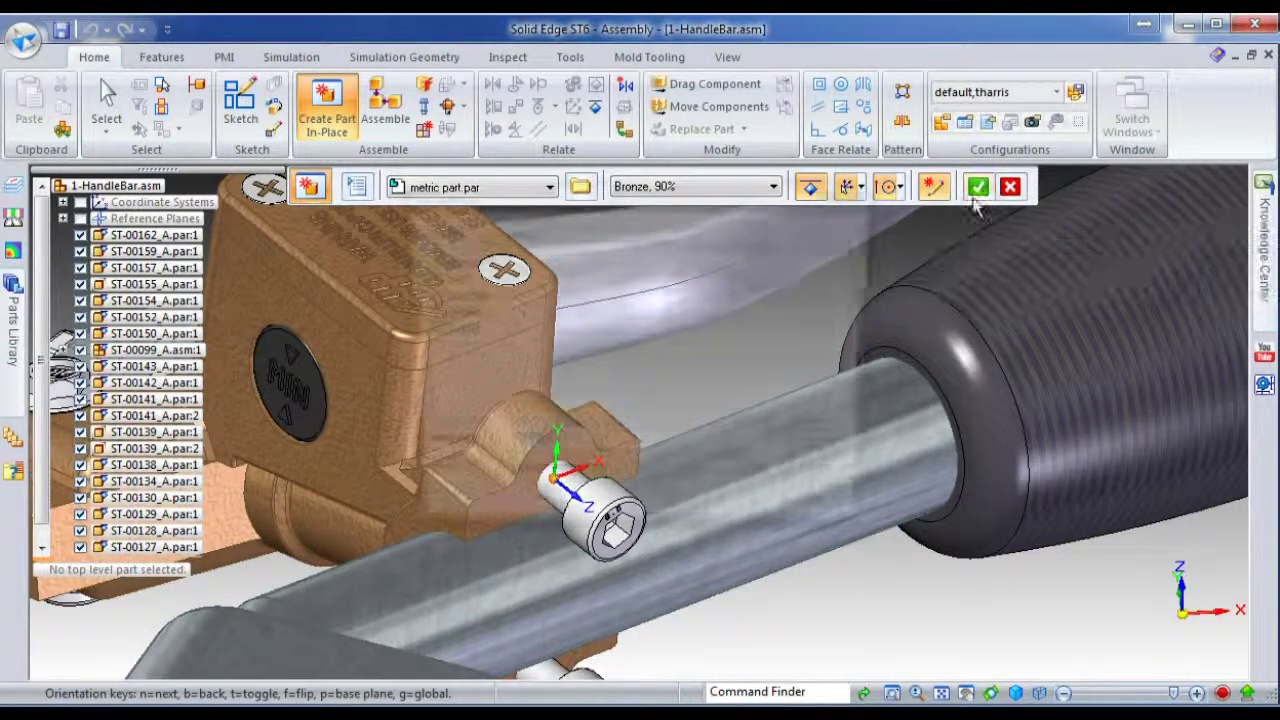
pyautogui.write('Clamp')
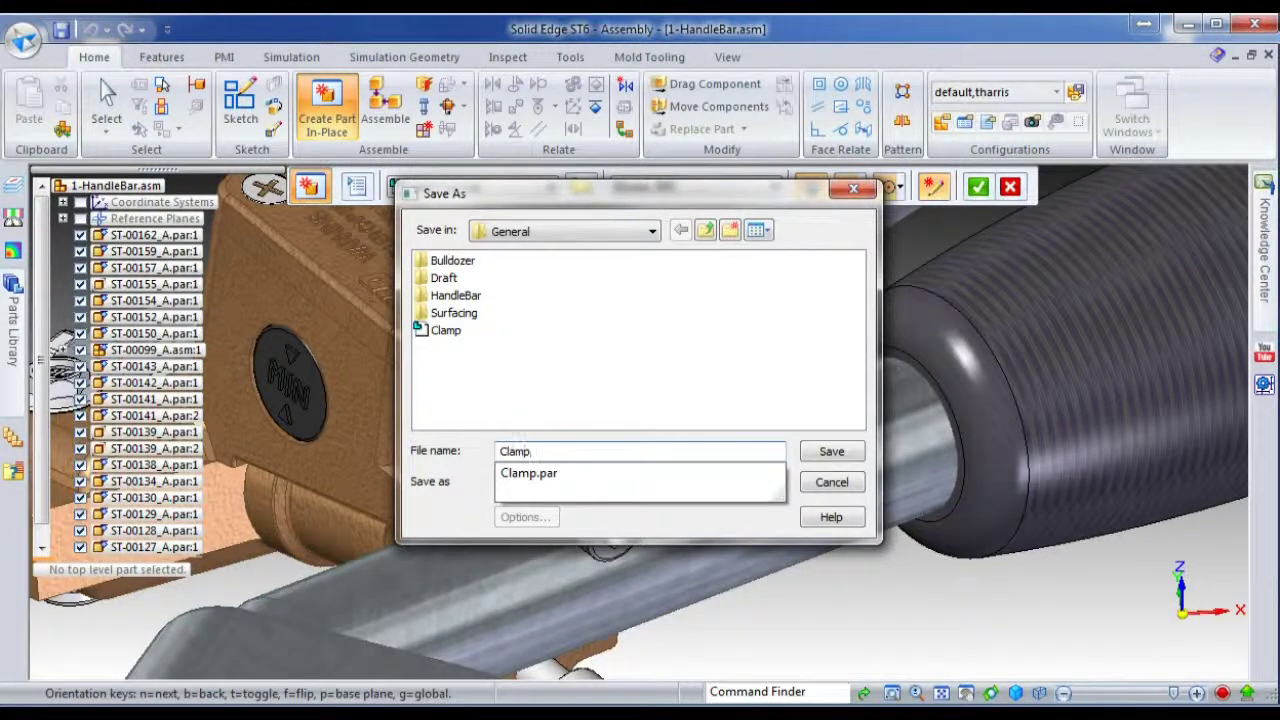
pyautogui.press('Return')
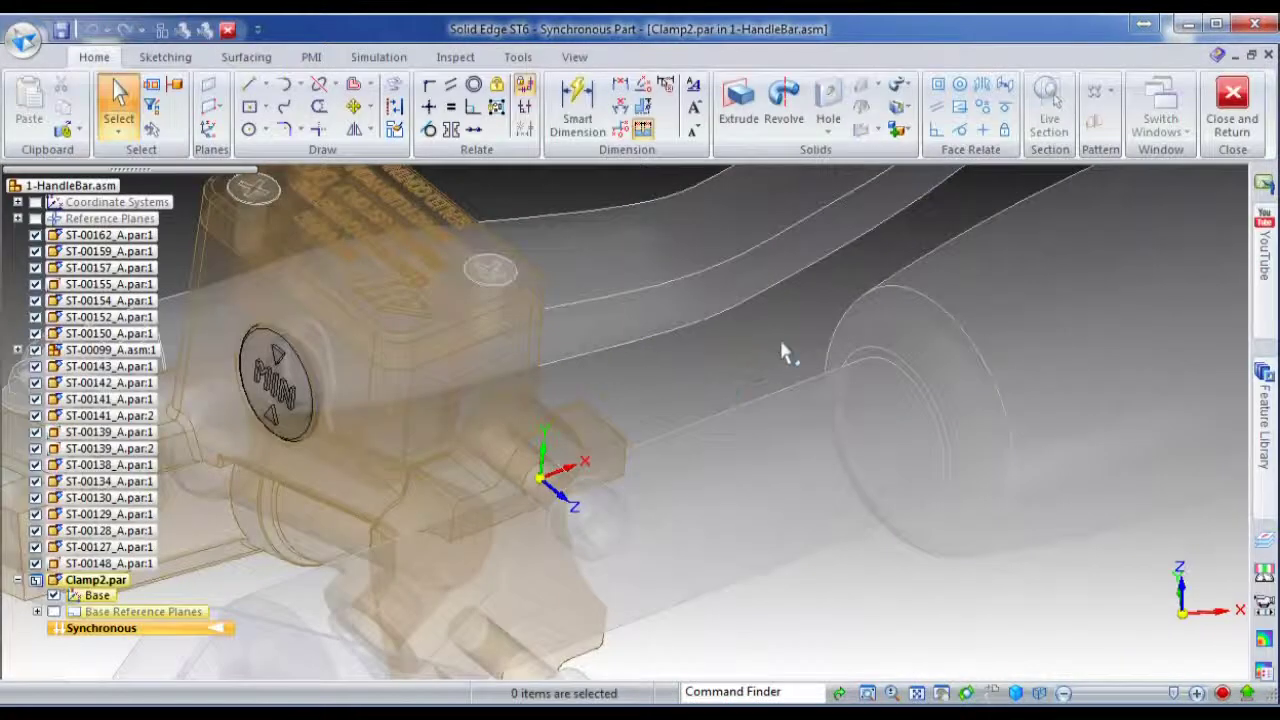
# Step: Revolve the housing's flange face 180° around the handlebar axis to form the clamp body
pyautogui.click(785, 108)
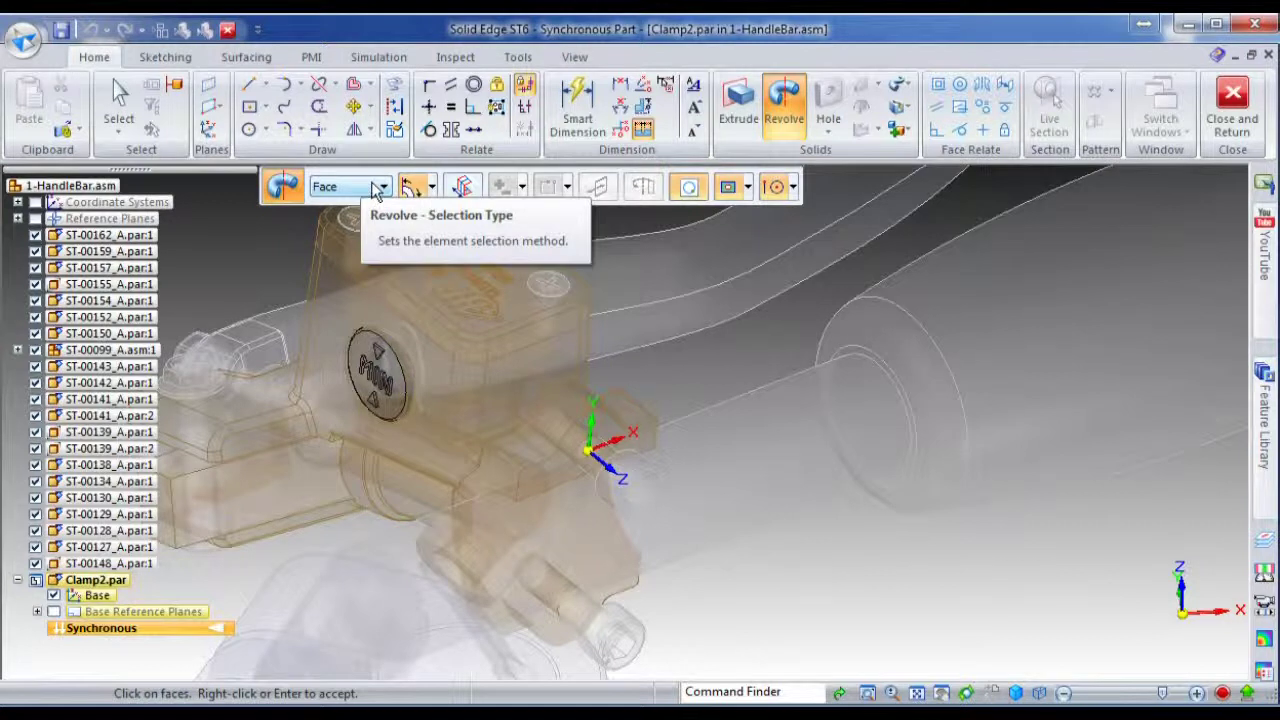
pyautogui.click(376, 189)
pyautogui.click(357, 233)
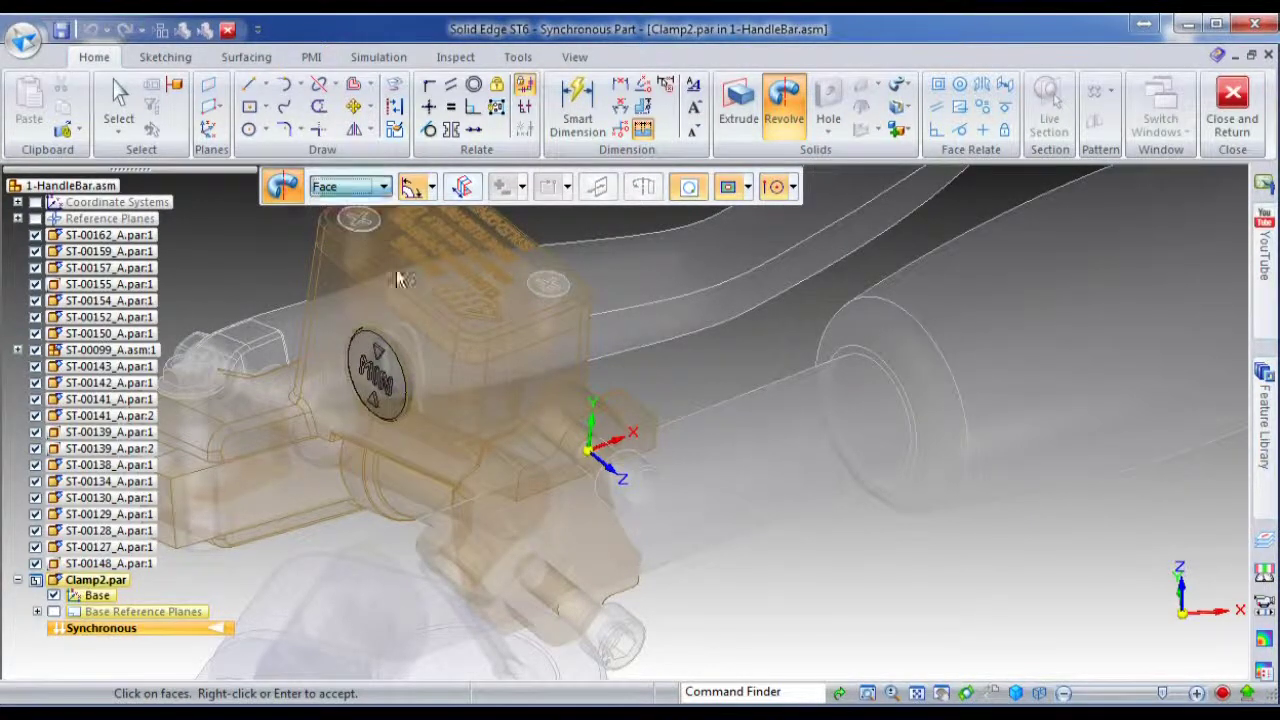
pyautogui.click(640, 440)
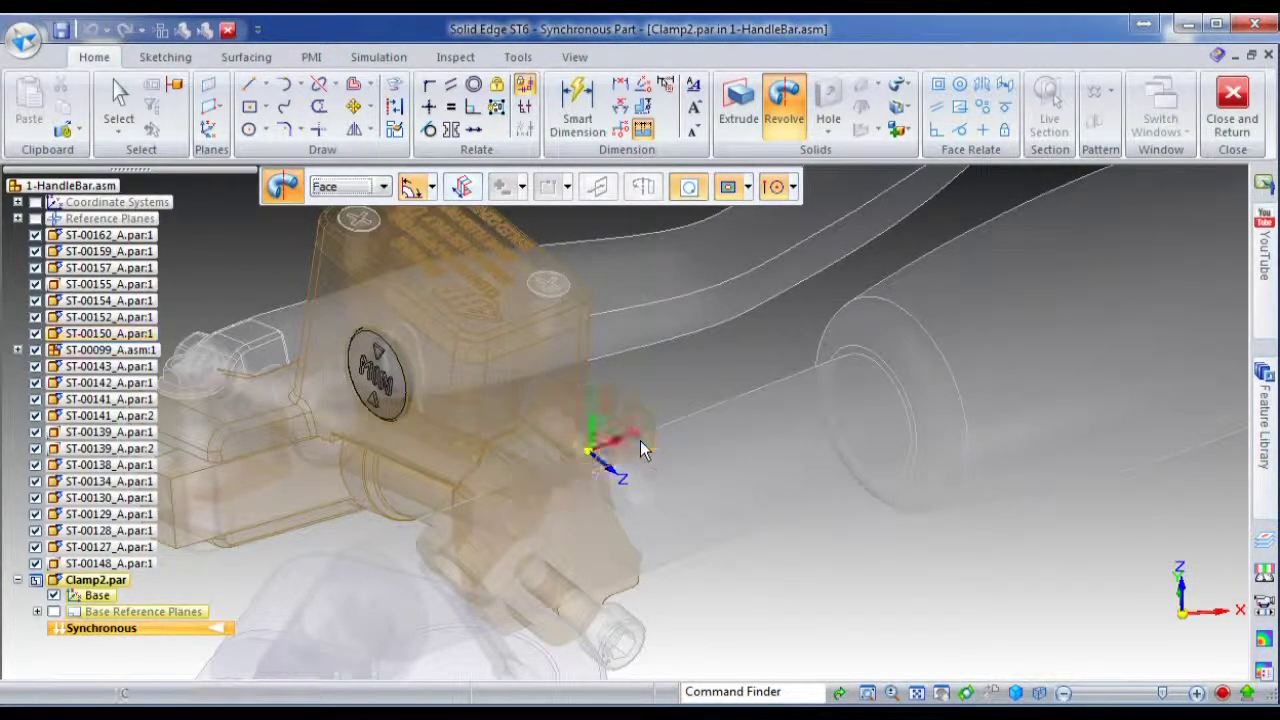
pyautogui.rightClick(685, 384)
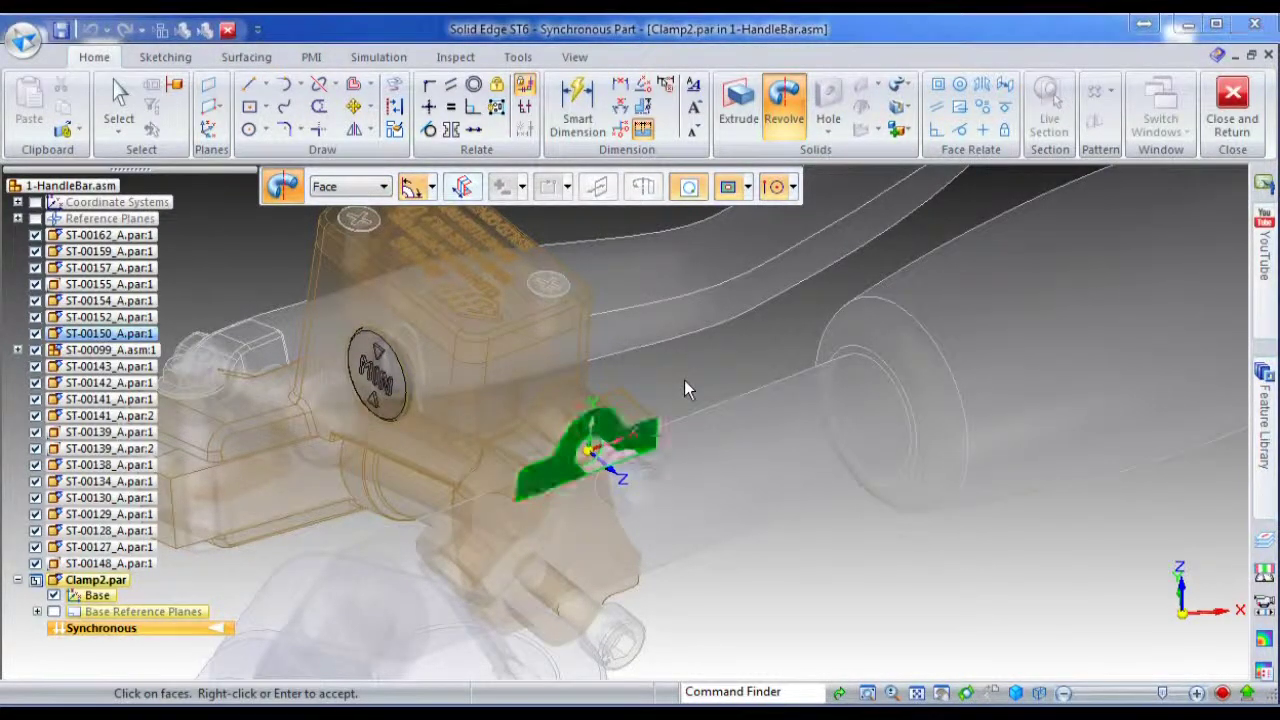
pyautogui.click(686, 487)
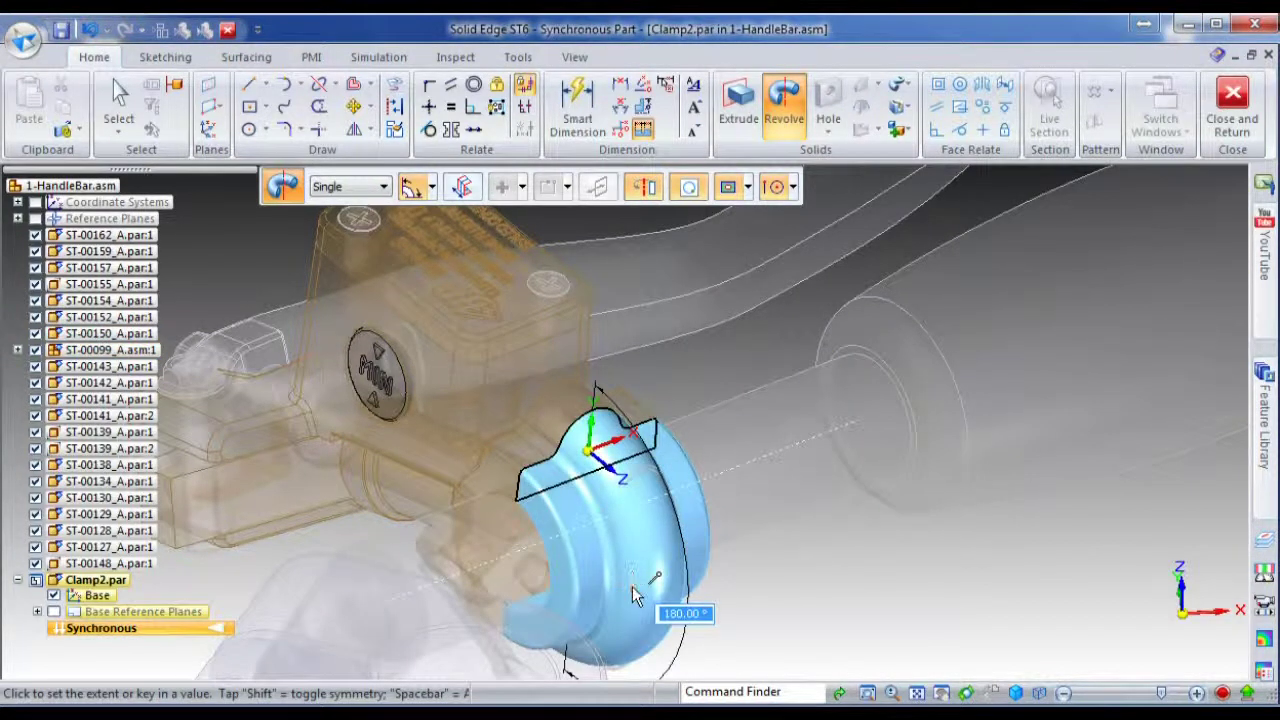
pyautogui.click(633, 590)
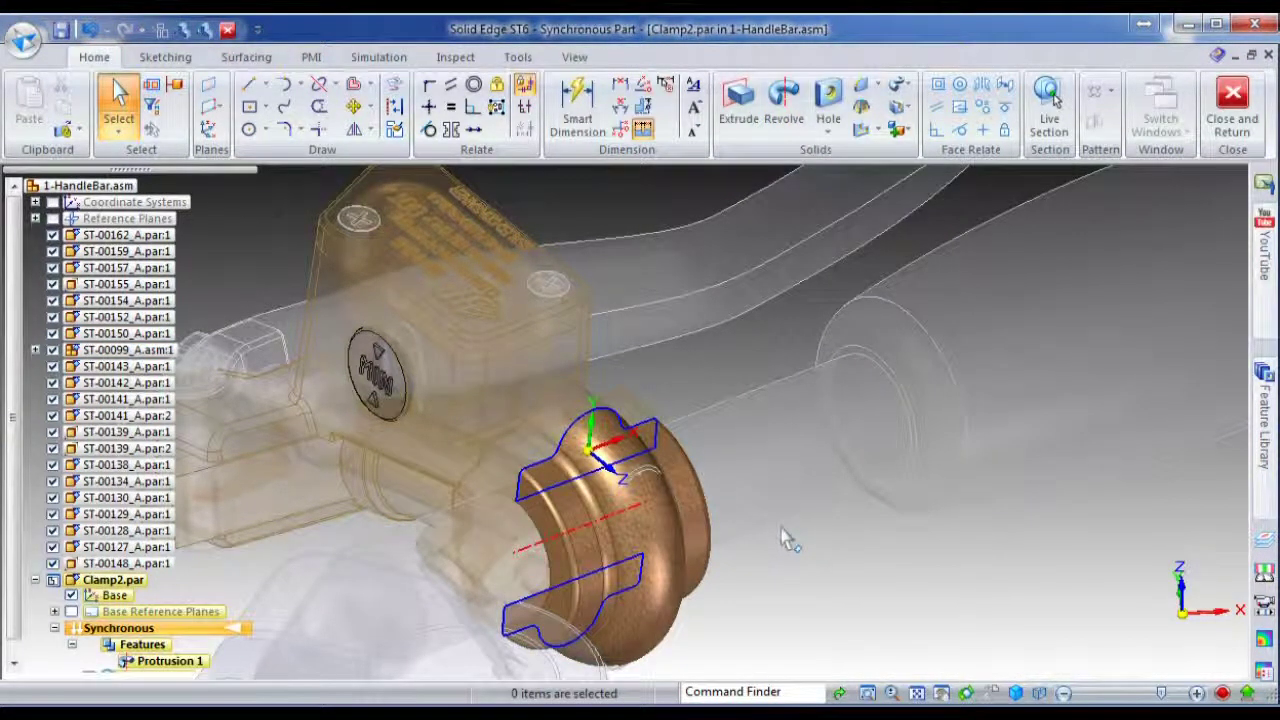
# Step: Cut two screw holes through the clamp by extruding only the internal loops of the housing's flange faces
pyautogui.rightClick(746, 347)
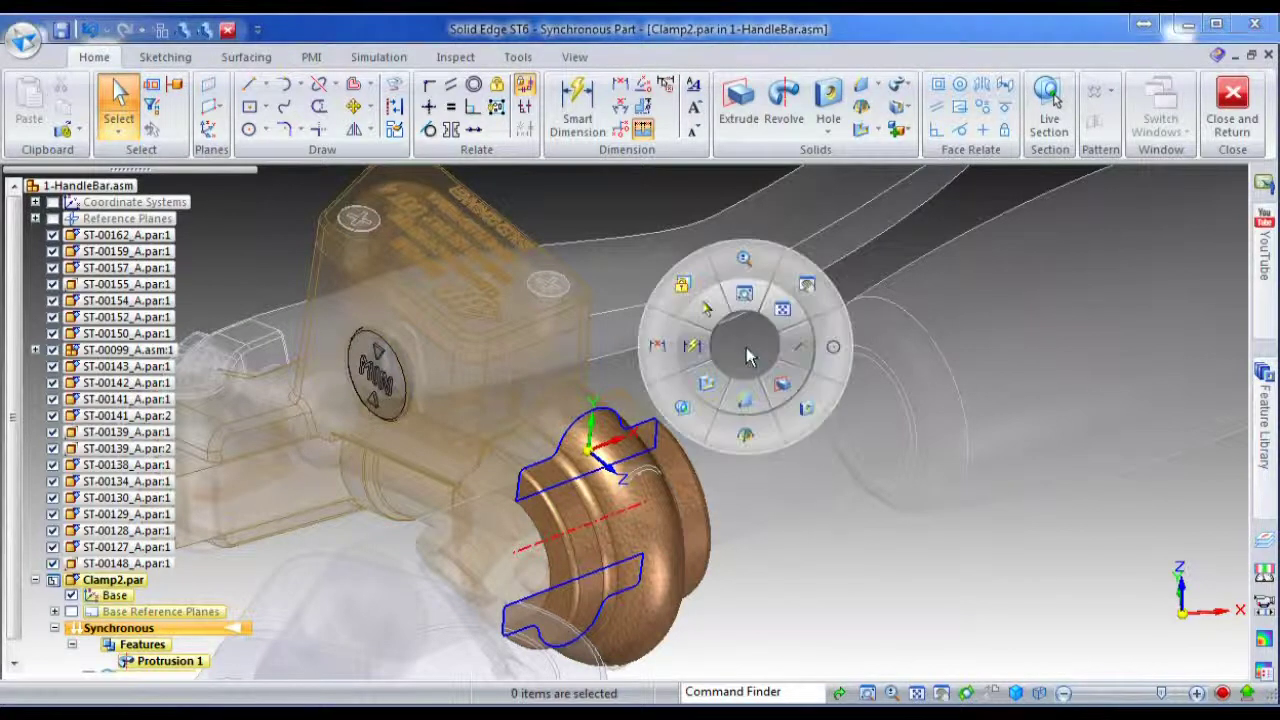
pyautogui.click(781, 384)
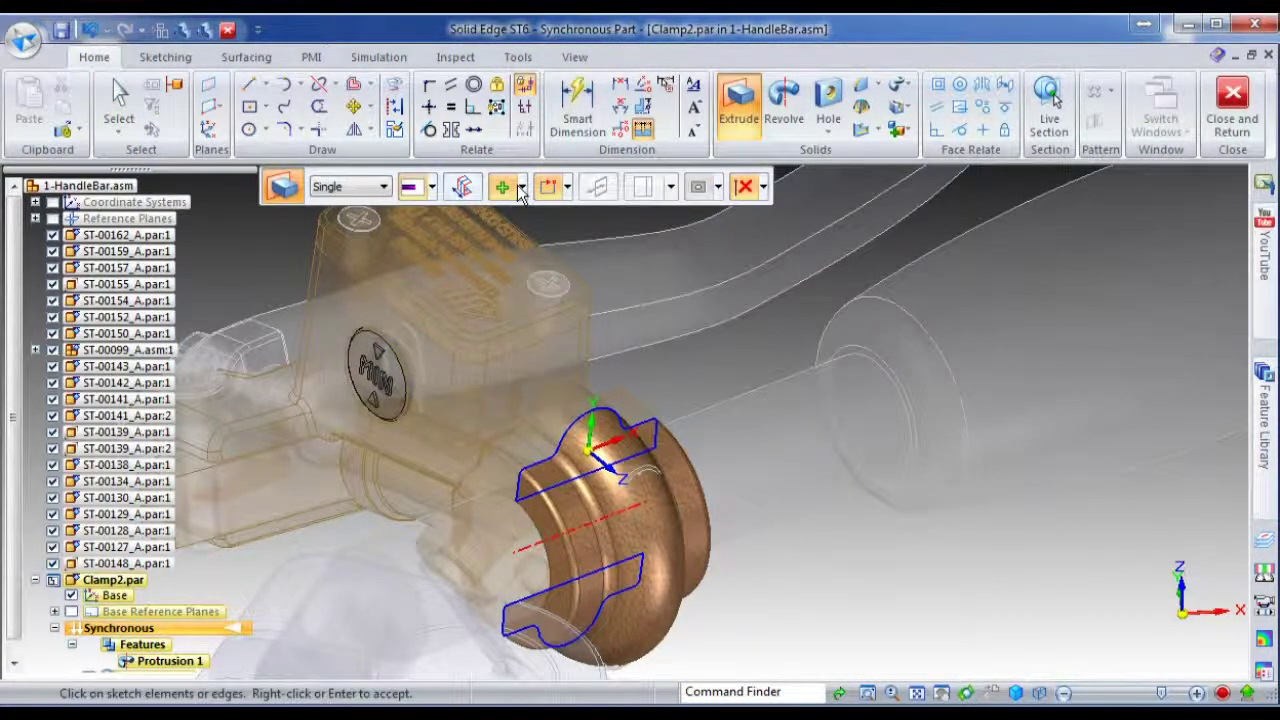
pyautogui.click(381, 188)
pyautogui.click(344, 232)
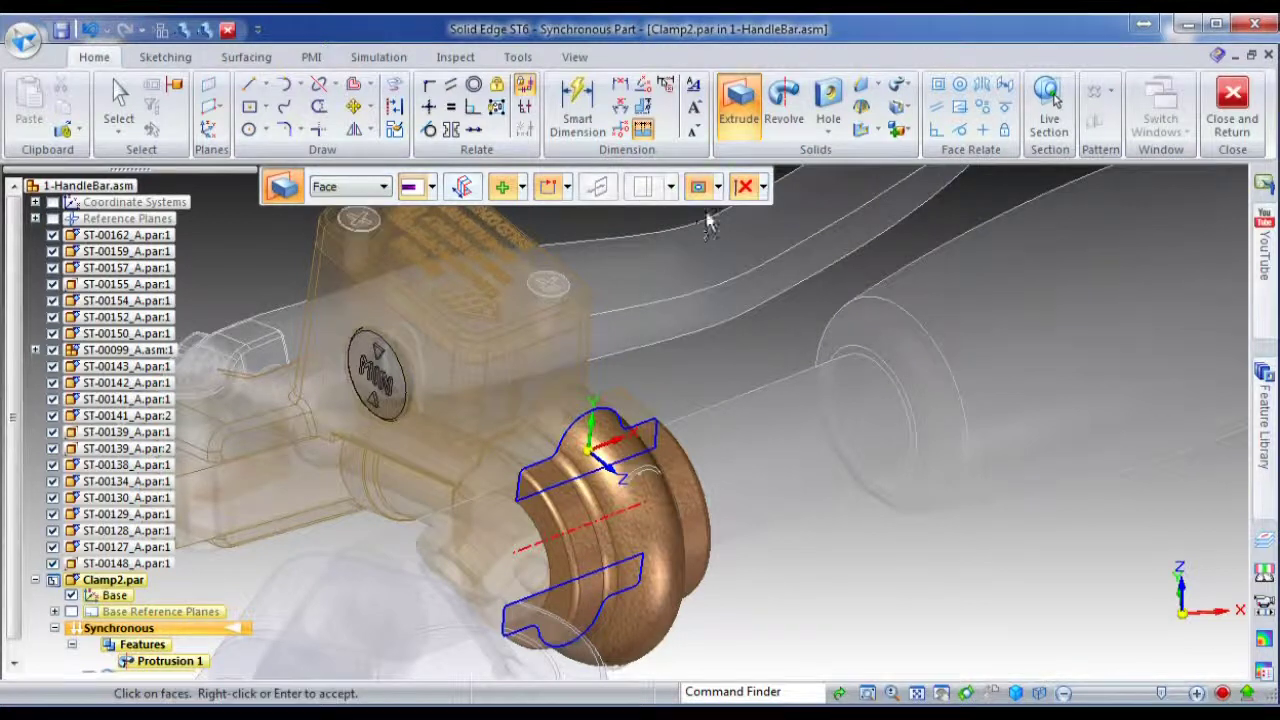
pyautogui.click(719, 188)
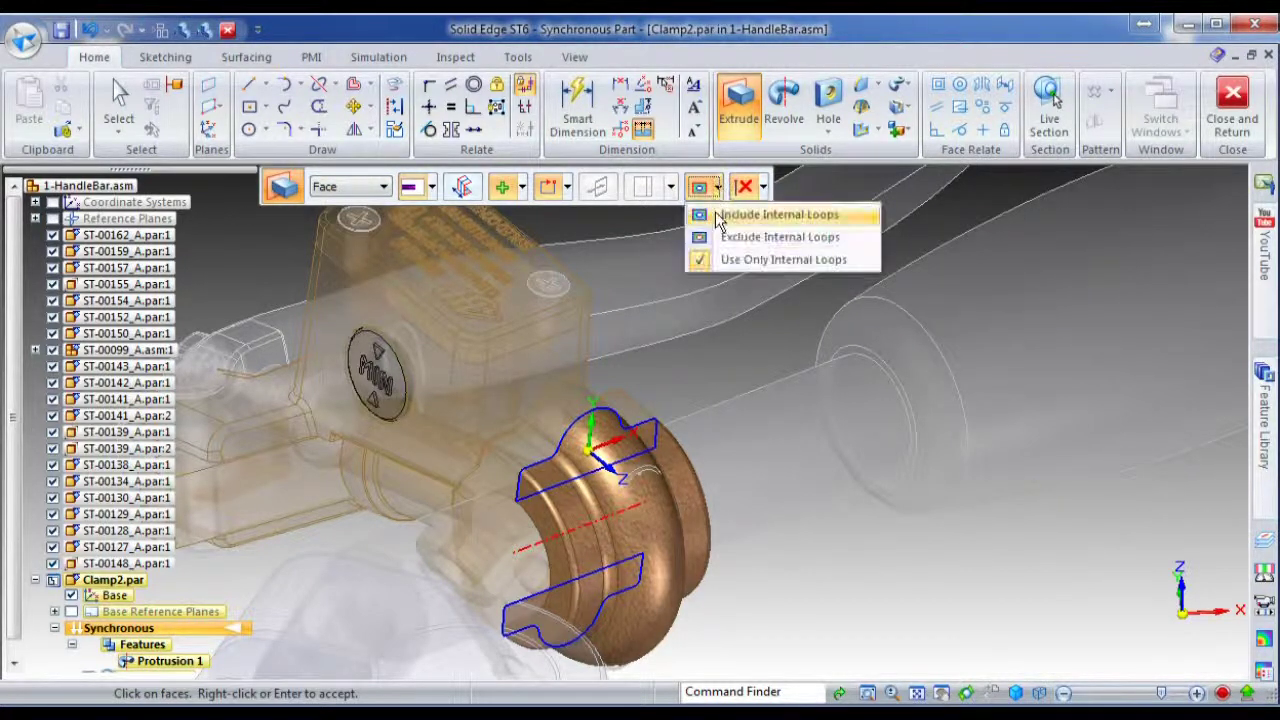
pyautogui.click(788, 260)
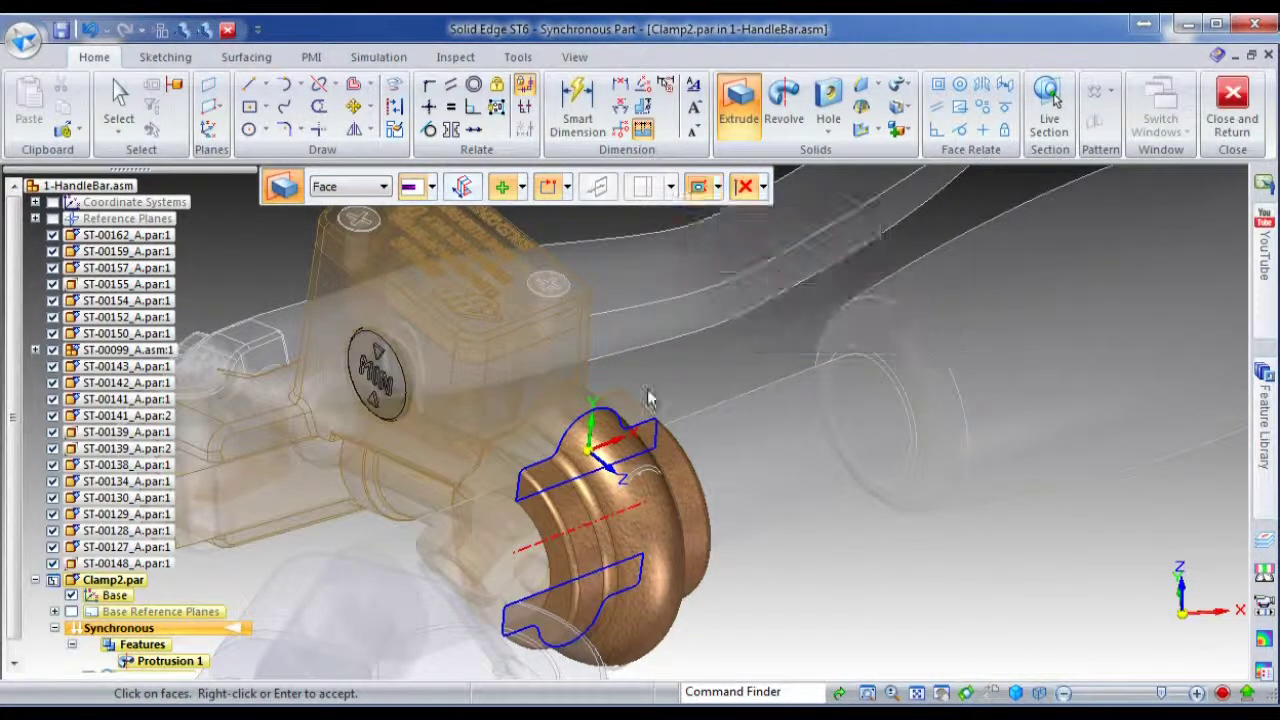
pyautogui.click(578, 447)
pyautogui.click(521, 603)
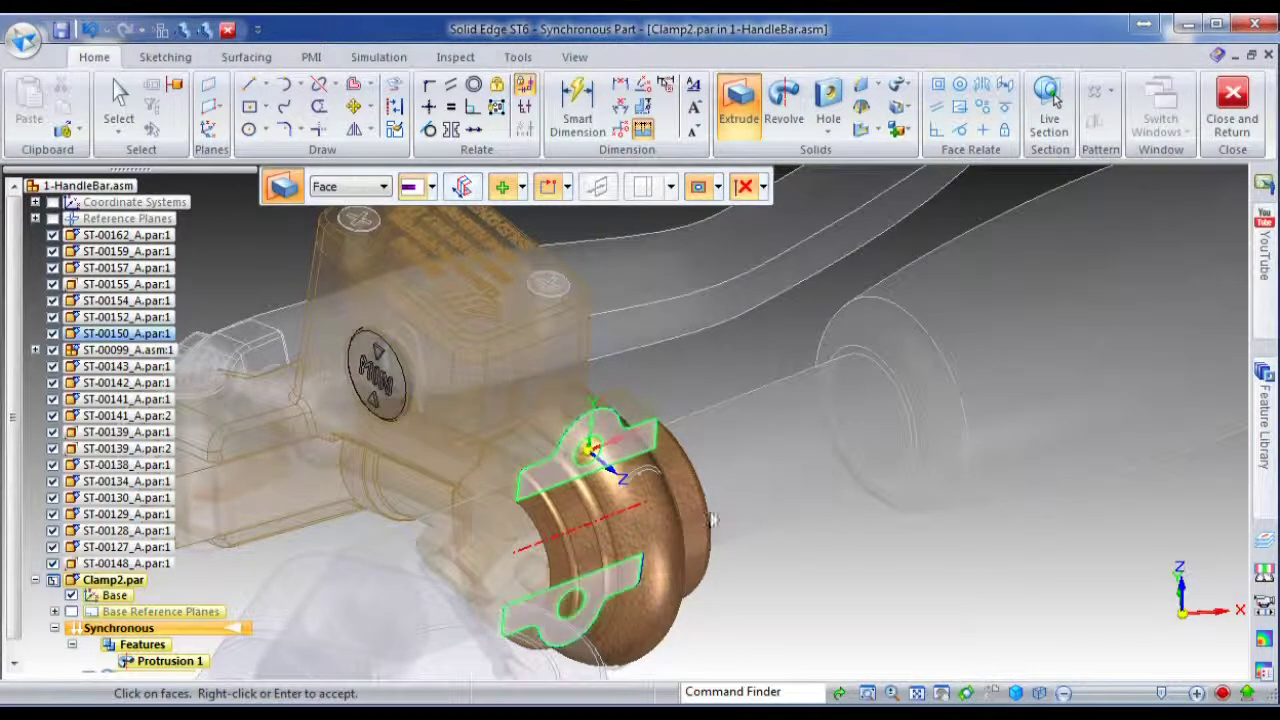
pyautogui.rightClick(731, 466)
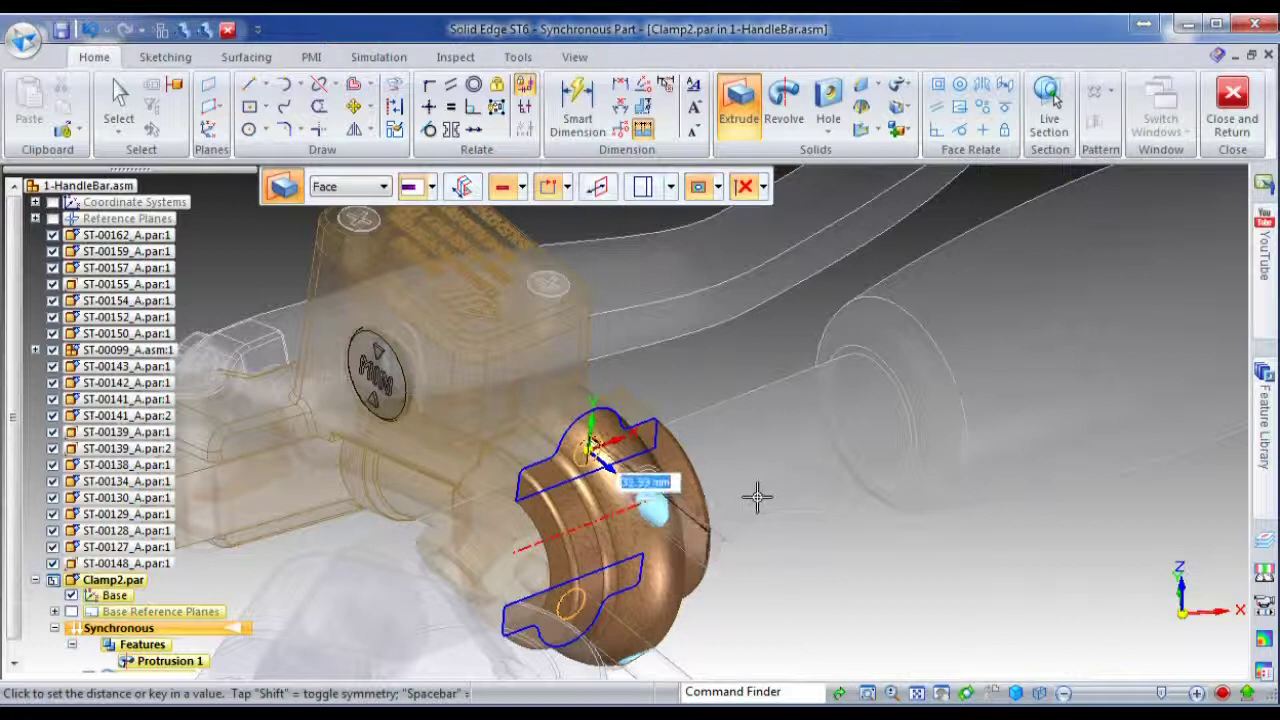
pyautogui.press('Escape')
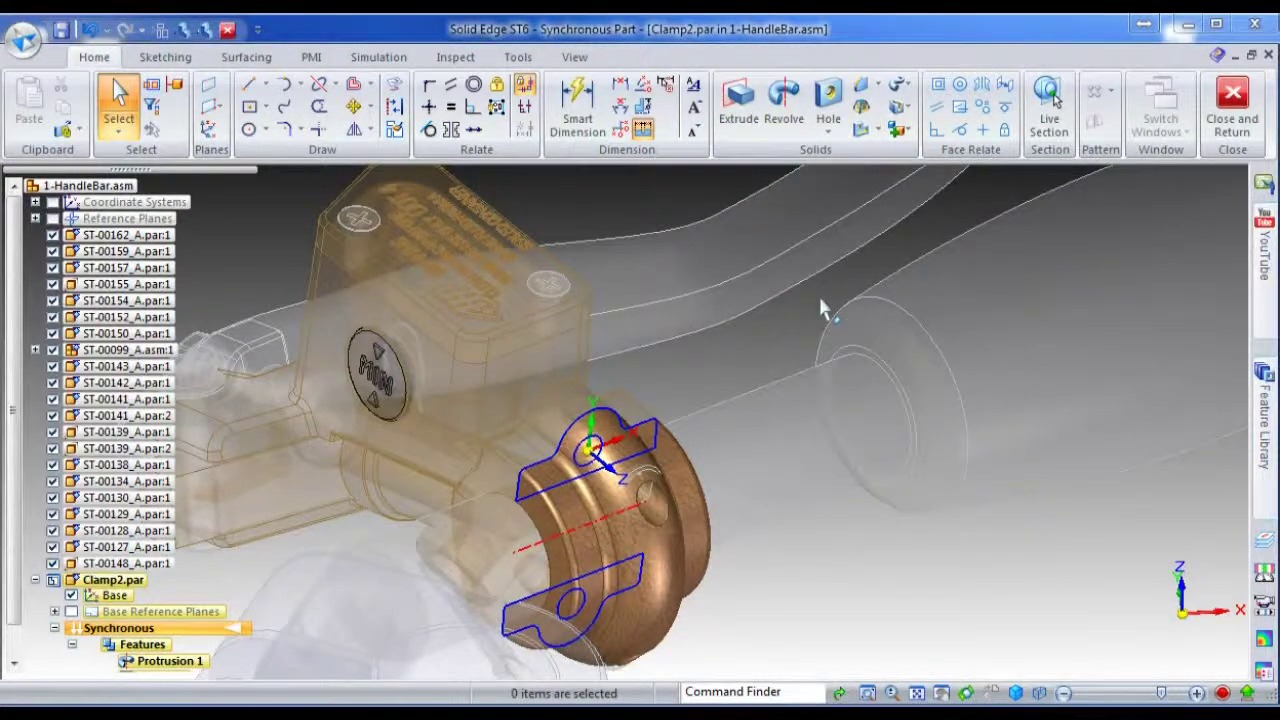
# Step: Cut recesses for both screw heads by extruding the screws' circular edge chains outward through the clamp
pyautogui.rightClick(820, 296)
pyautogui.click(860, 338)
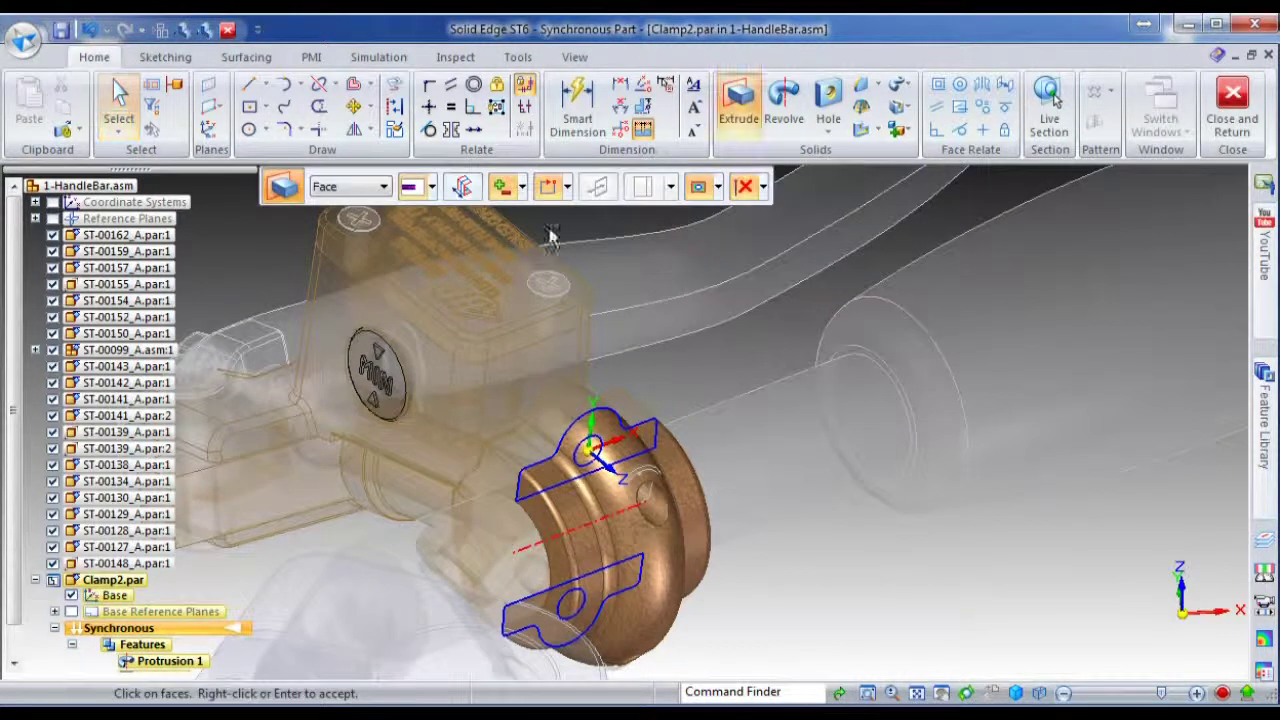
pyautogui.click(375, 187)
pyautogui.click(357, 219)
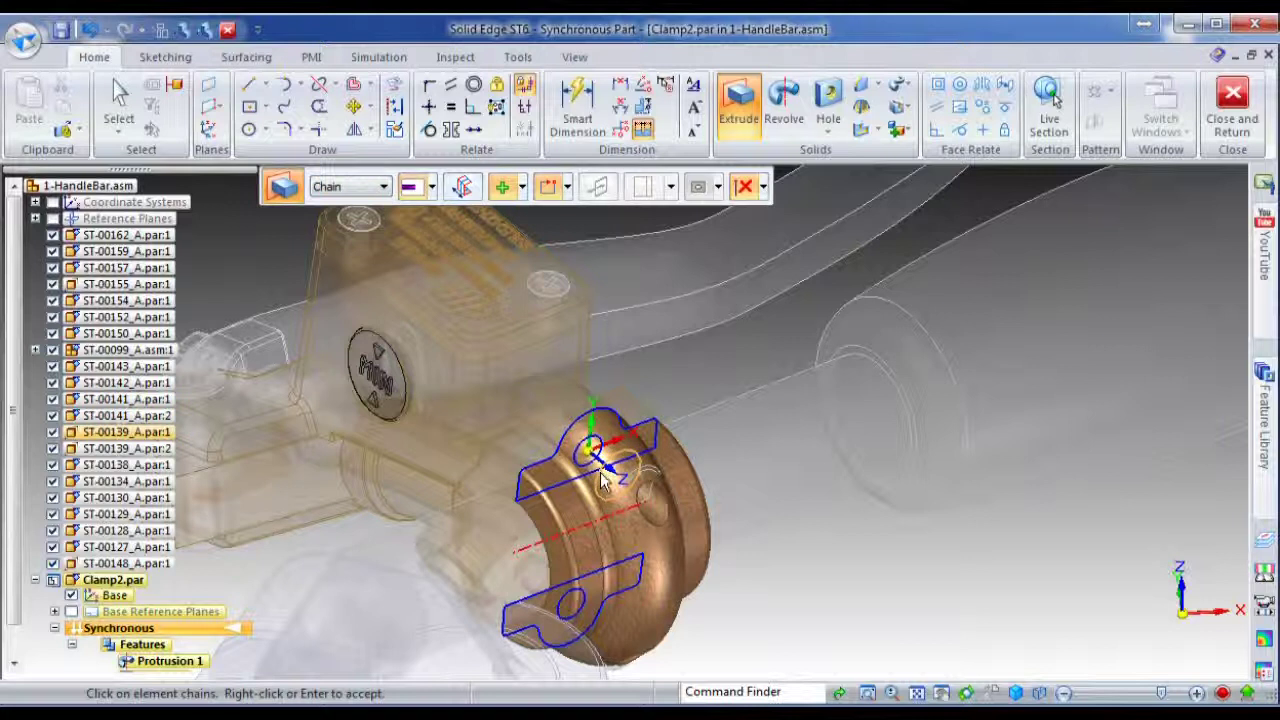
pyautogui.click(622, 611)
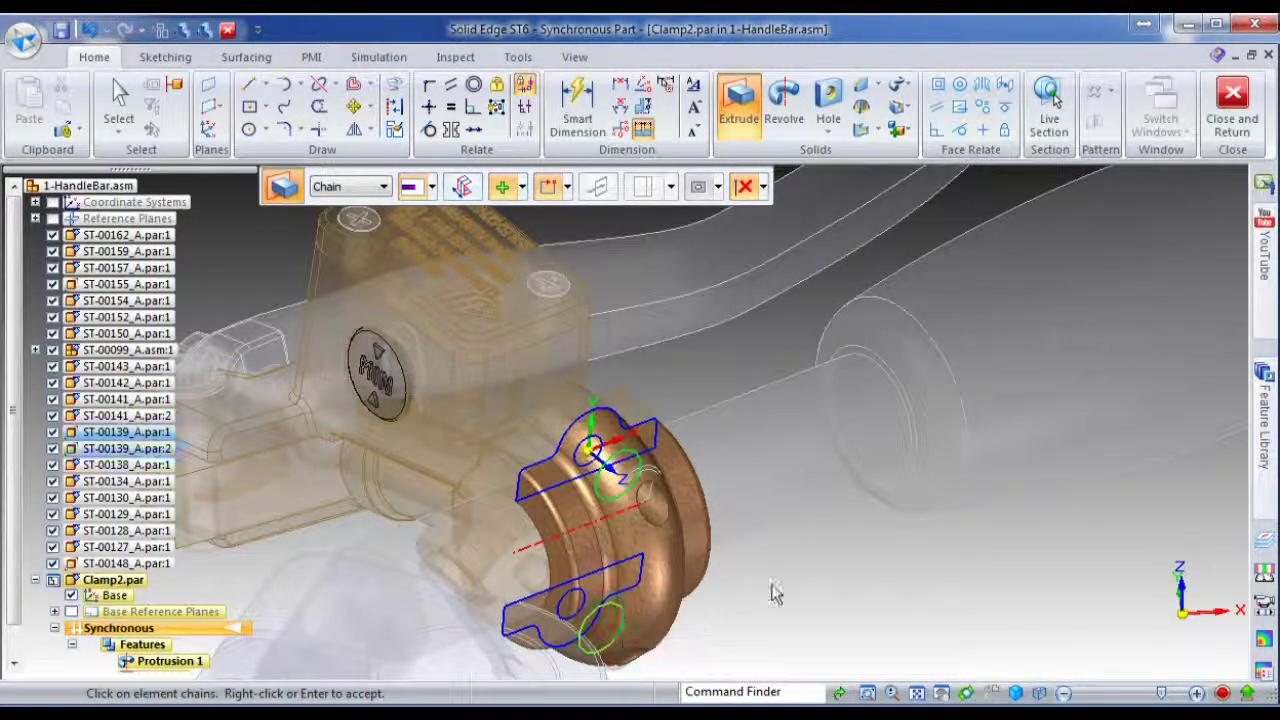
pyautogui.rightClick(767, 514)
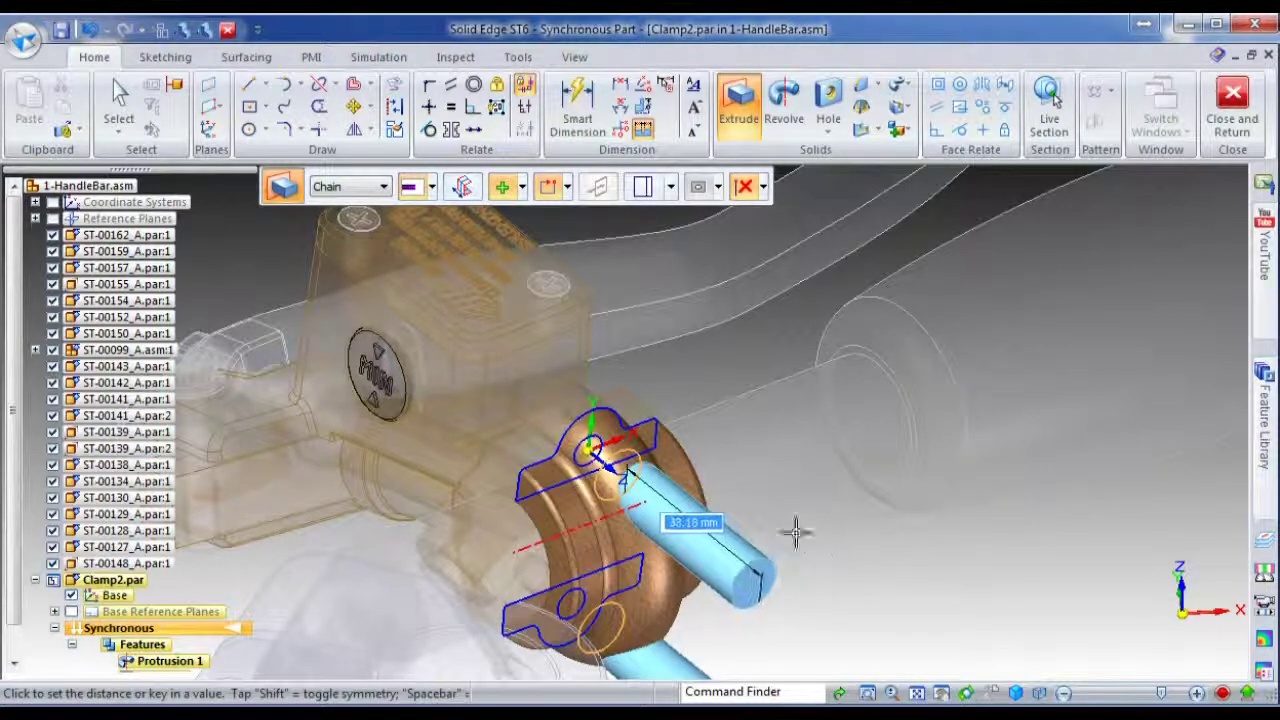
pyautogui.click(521, 186)
pyautogui.click(514, 234)
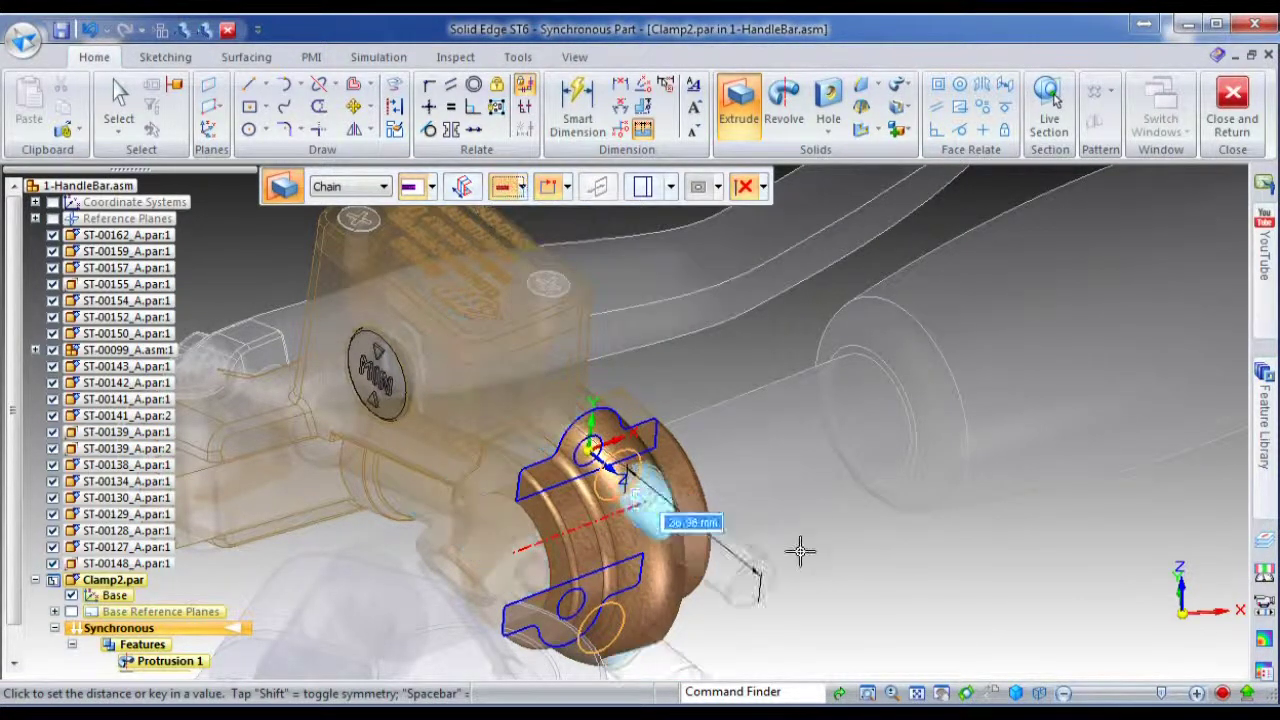
pyautogui.click(749, 510)
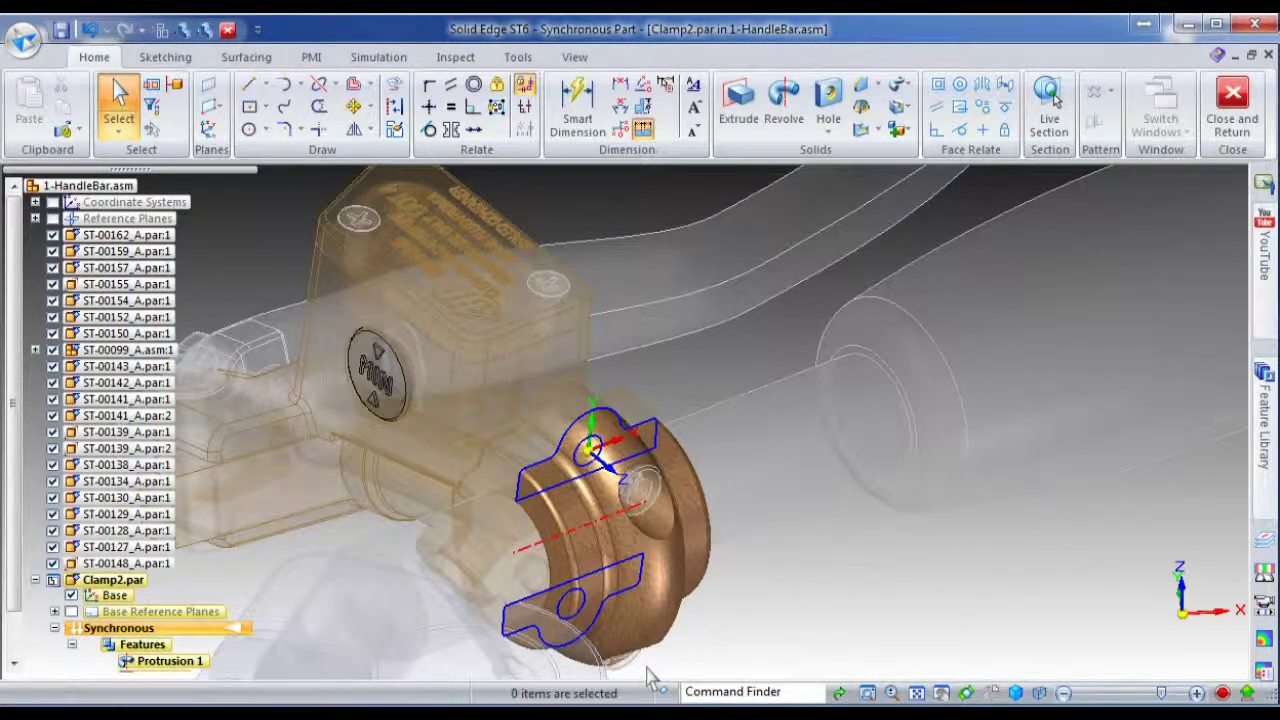
# Step: Recognize the clamp's two screw recesses as counterbored holes, setting the counterbore diameter to 10.5 mm
pyautogui.scroll(1, 648, 677)
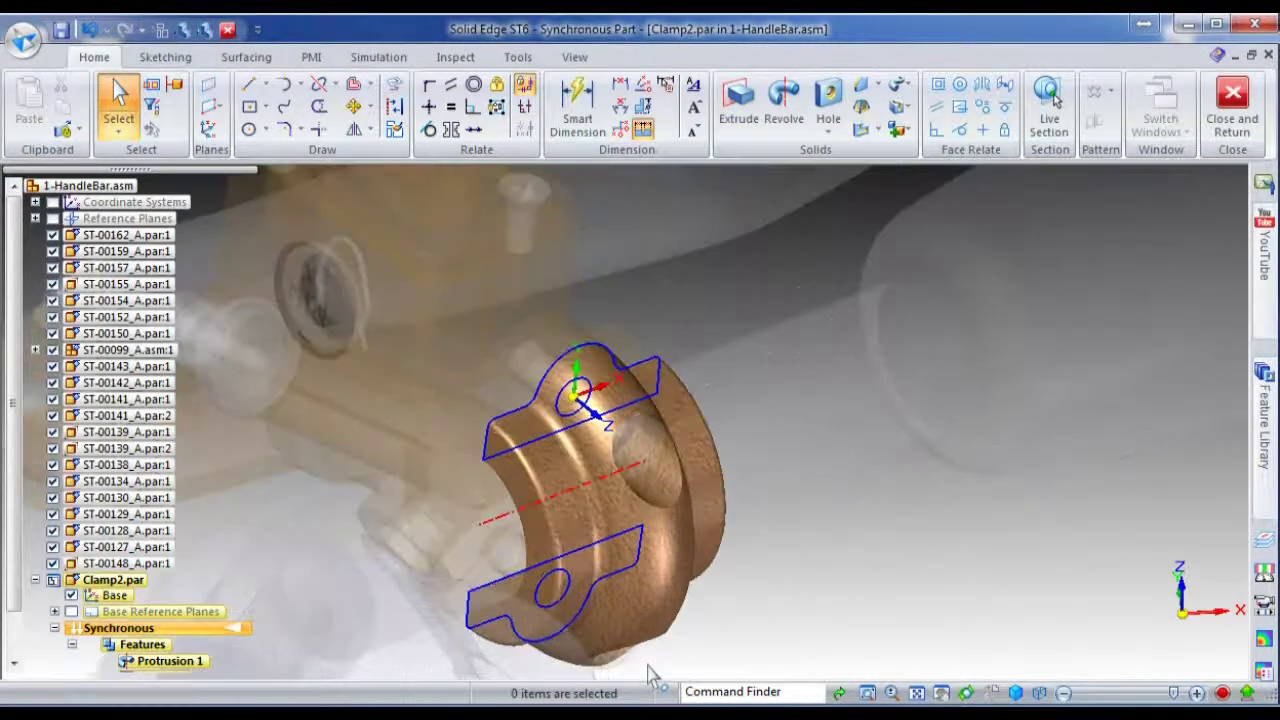
pyautogui.click(828, 130)
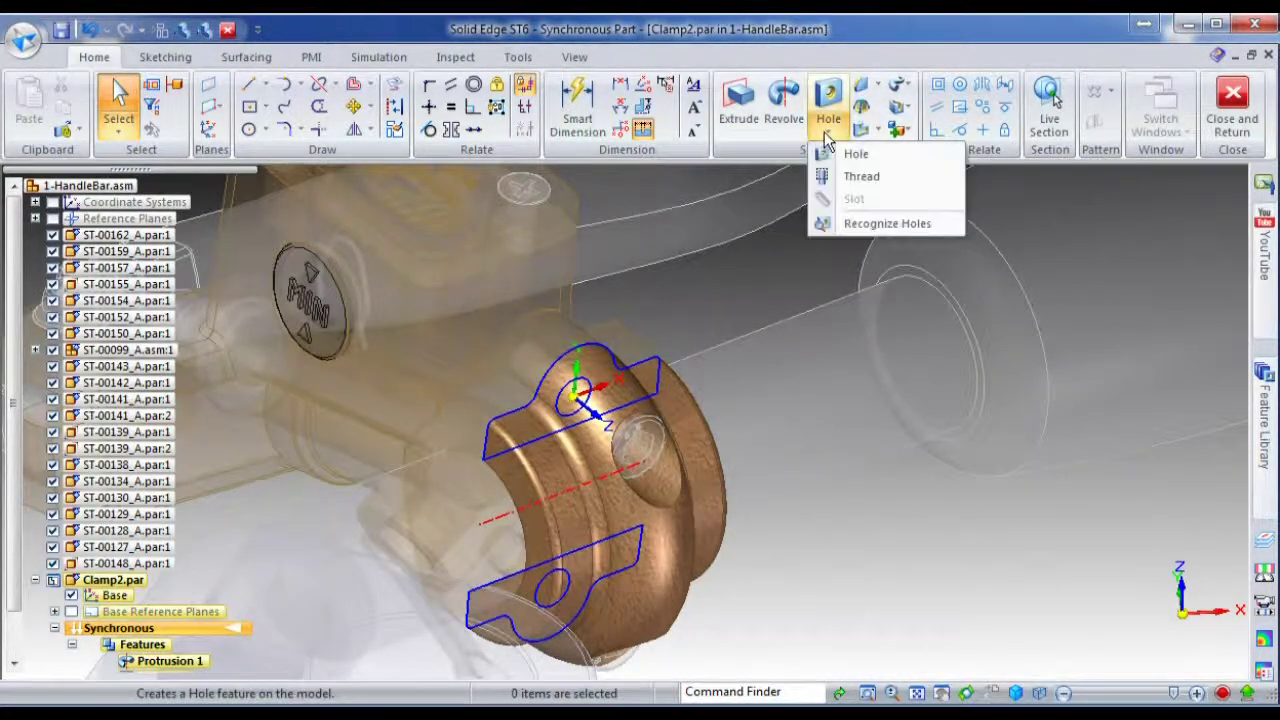
pyautogui.click(851, 225)
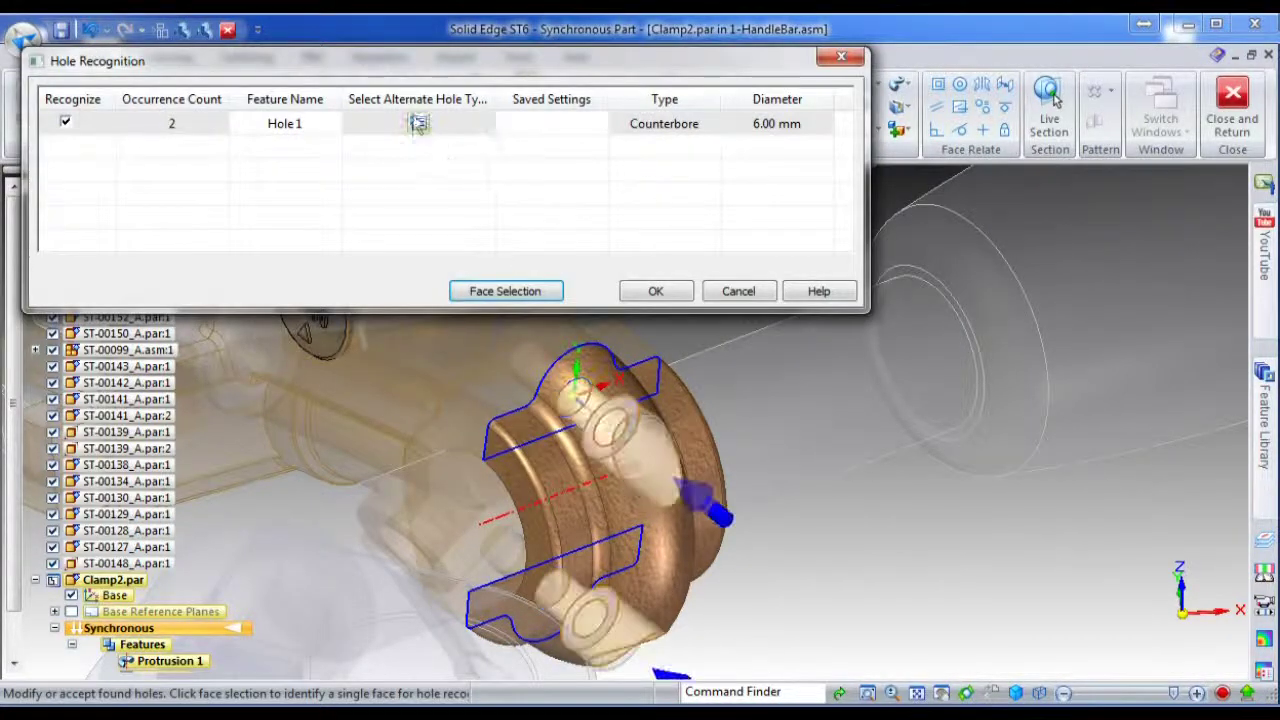
pyautogui.click(418, 125)
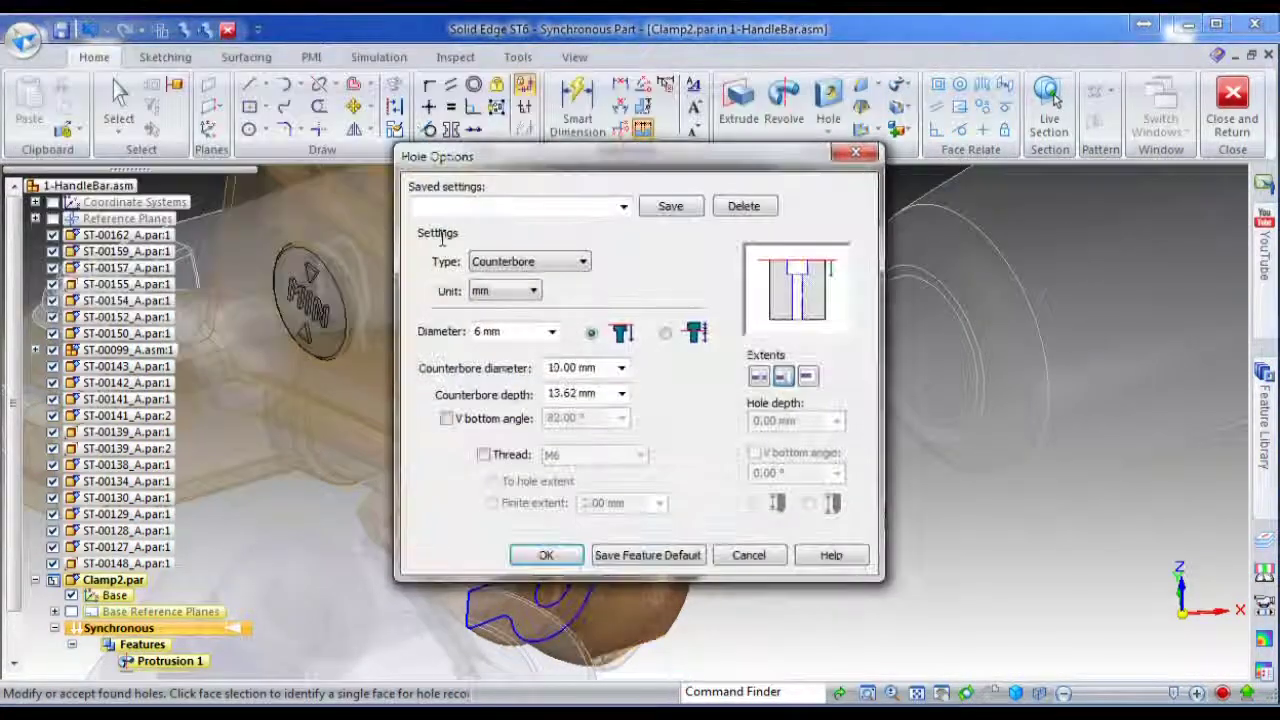
pyautogui.doubleClick(600, 368)
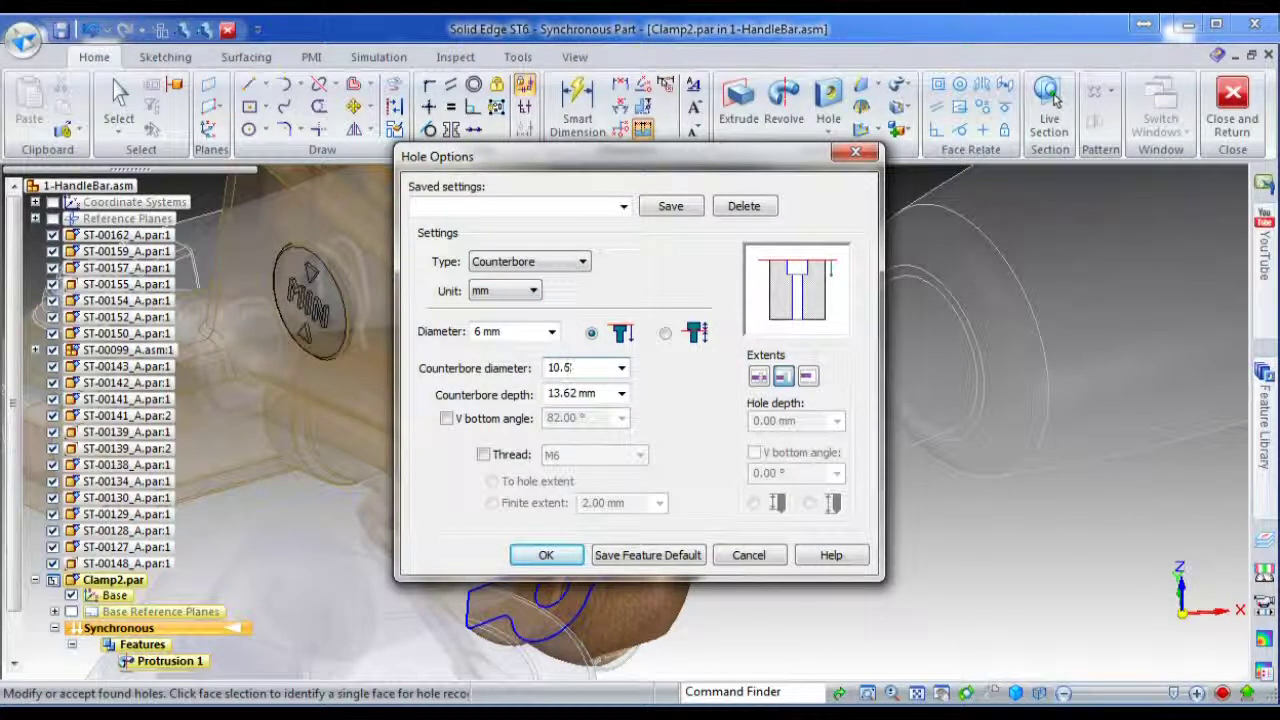
pyautogui.click(546, 555)
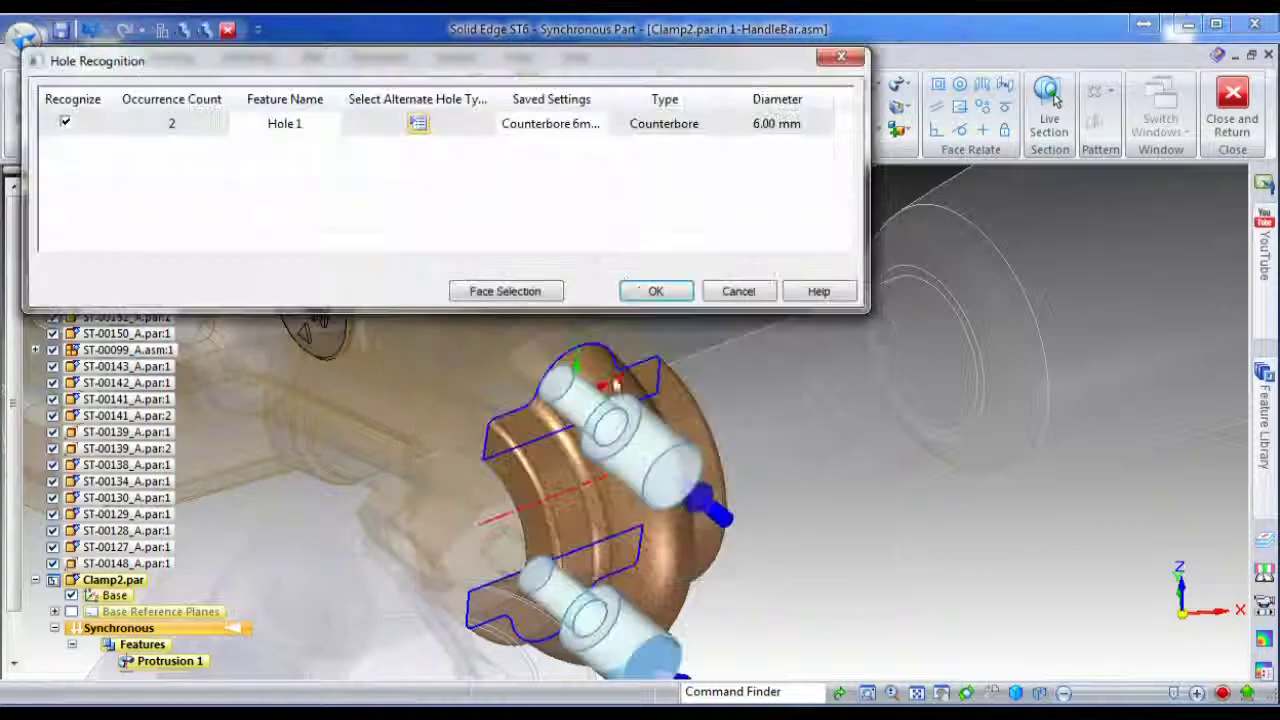
pyautogui.click(655, 292)
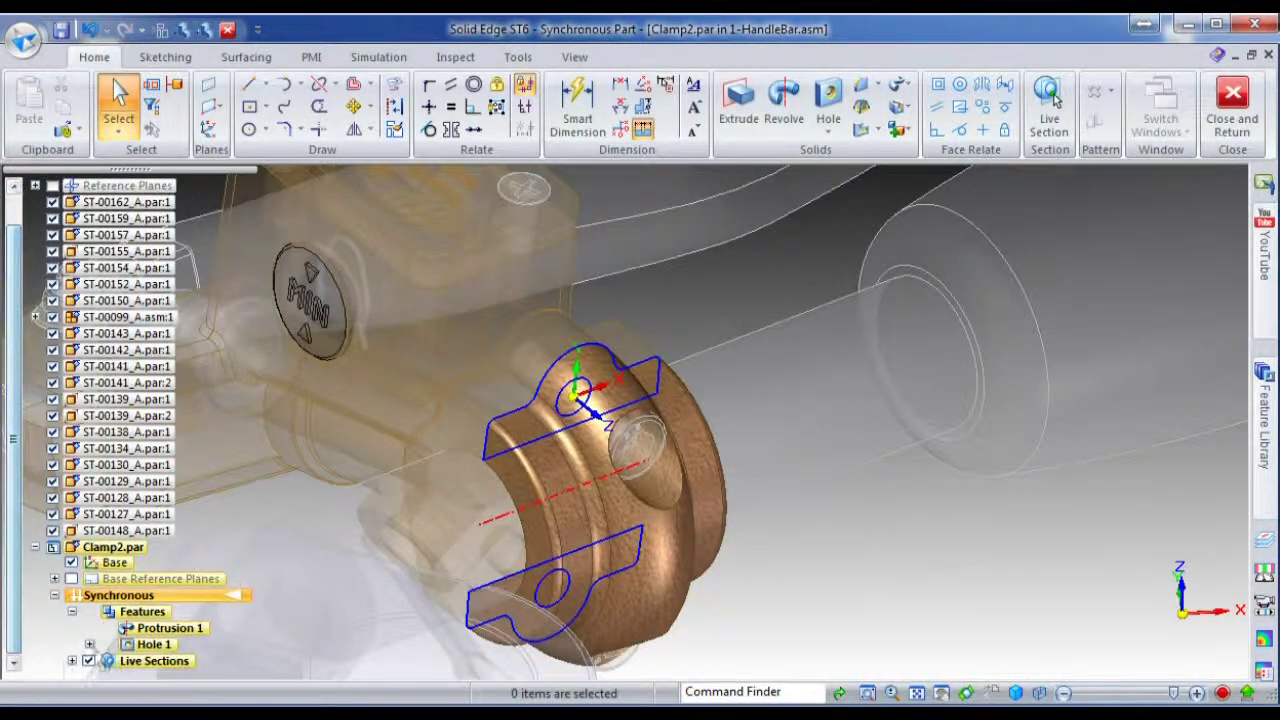
pyautogui.click(89, 644)
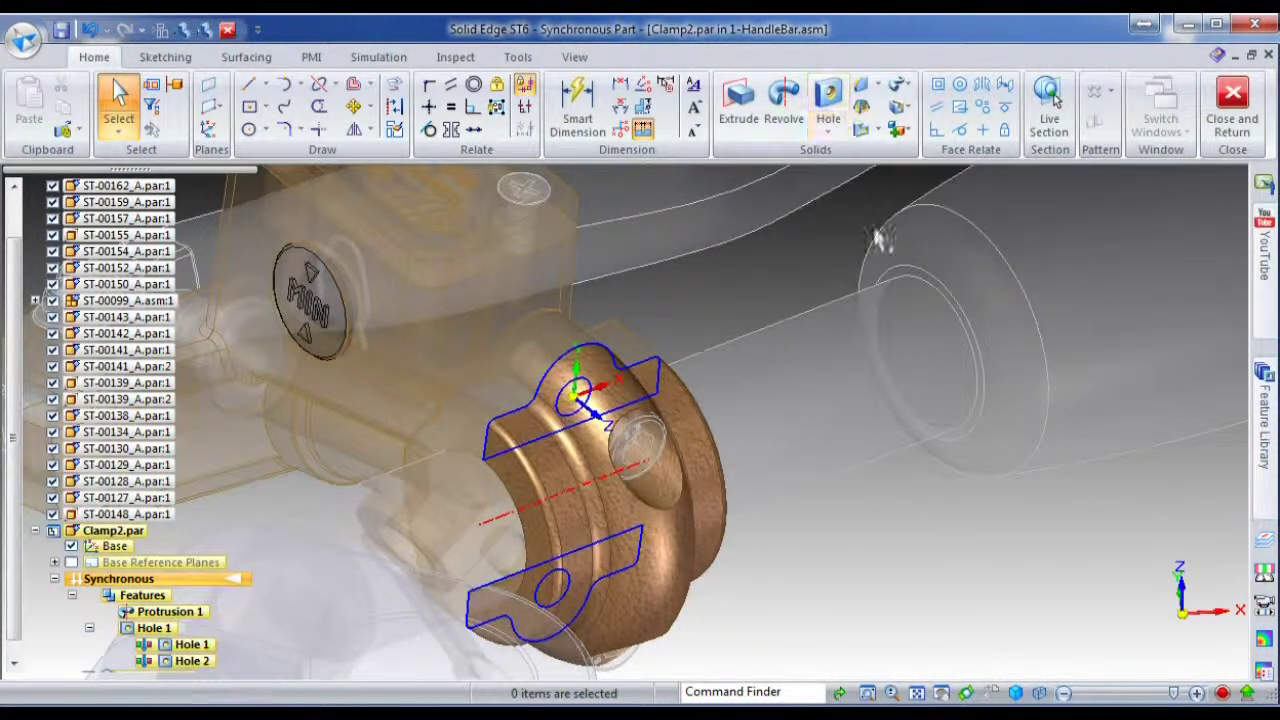
# Step: Round the outer edges of both counterbores with a 0.5 mm radius and return to the handlebar assembly
pyautogui.moveTo(830, 242); pyautogui.dragTo(834, 292, button='right')
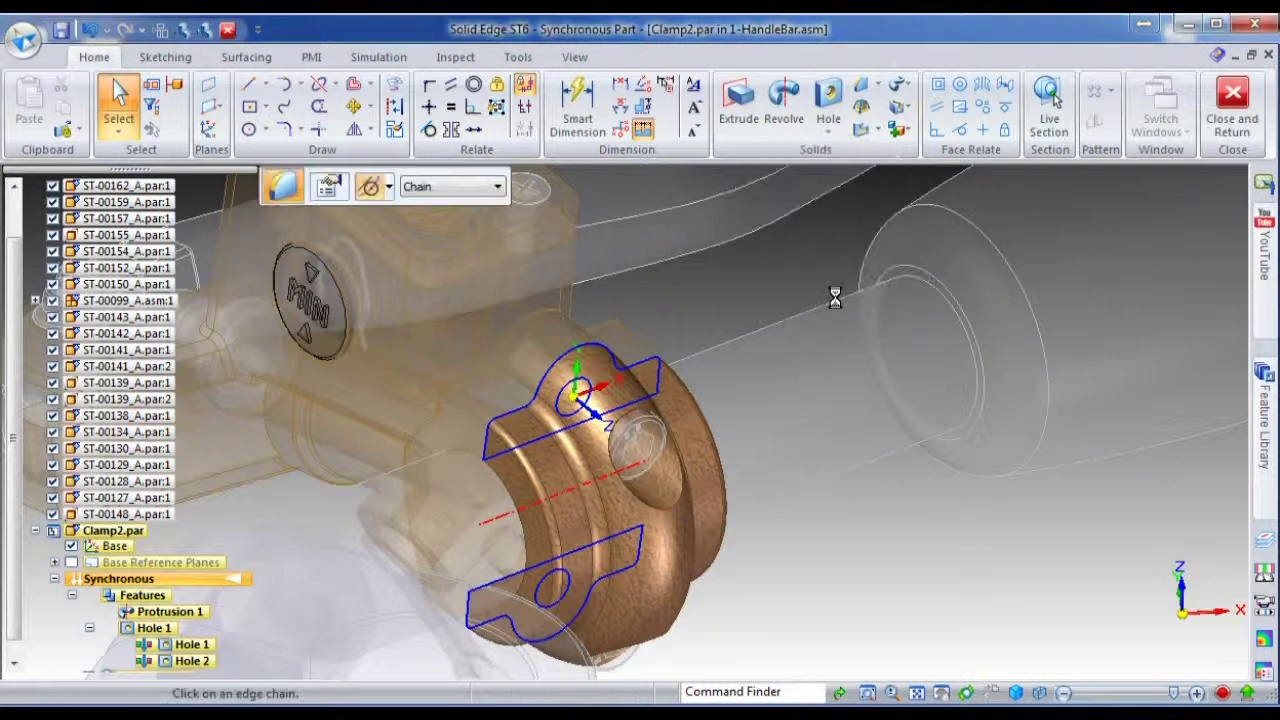
pyautogui.click(676, 449)
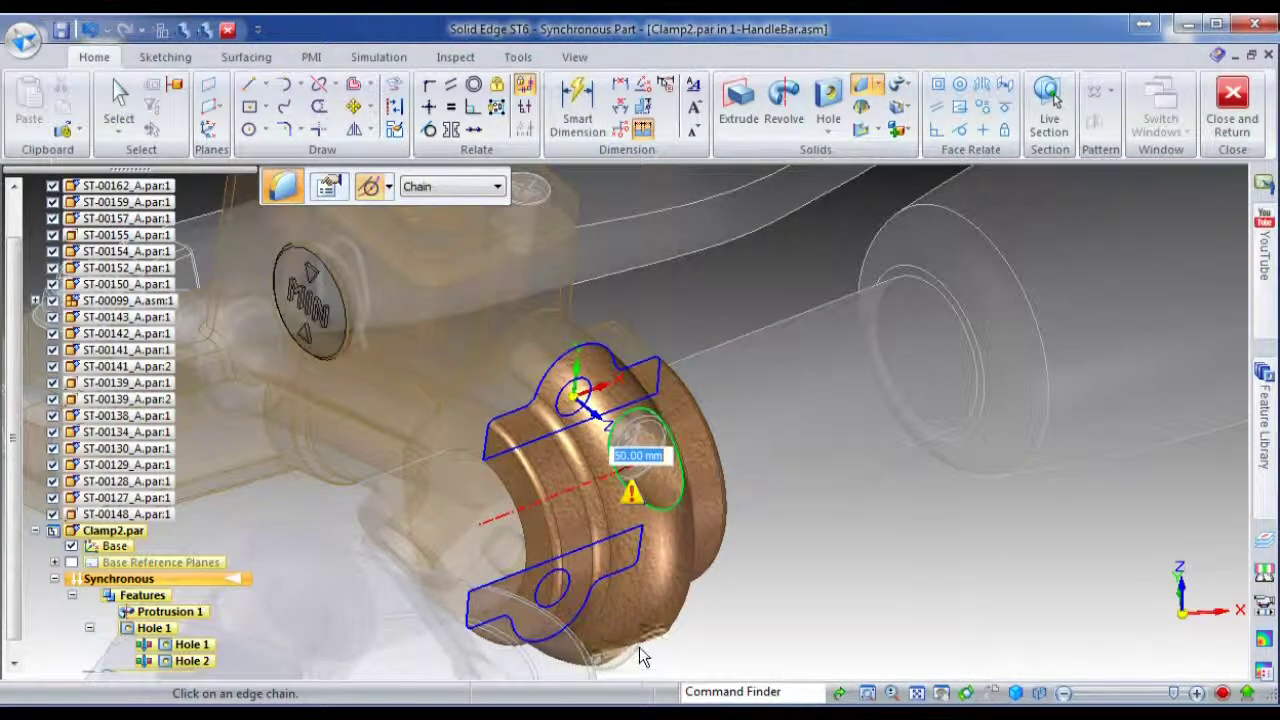
pyautogui.click(641, 642)
pyautogui.write('0.5')
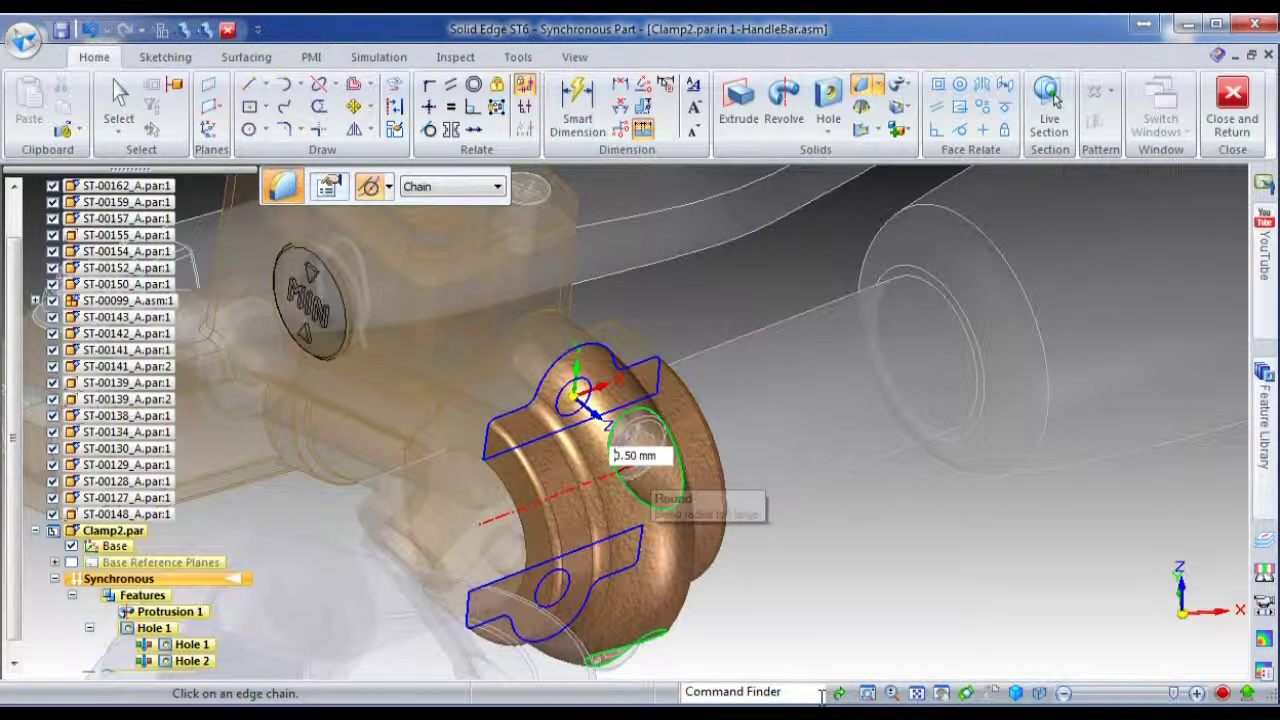
pyautogui.press('Return')
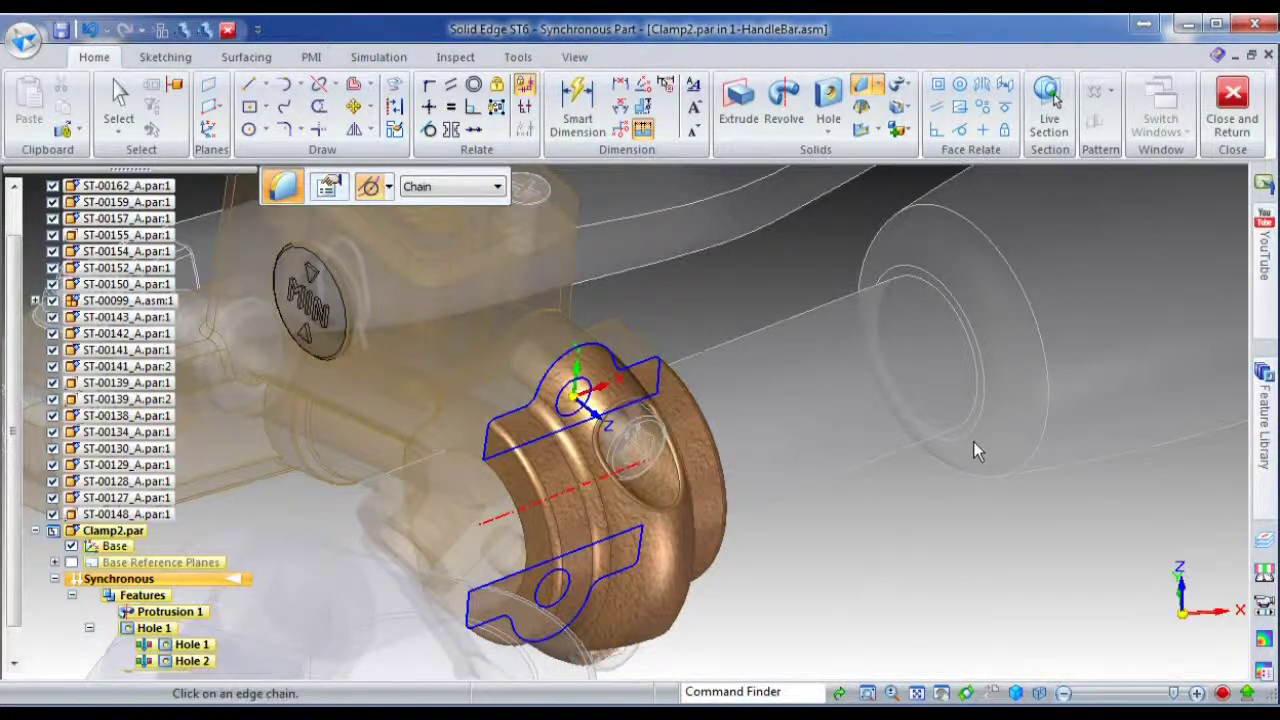
pyautogui.click(1236, 100)
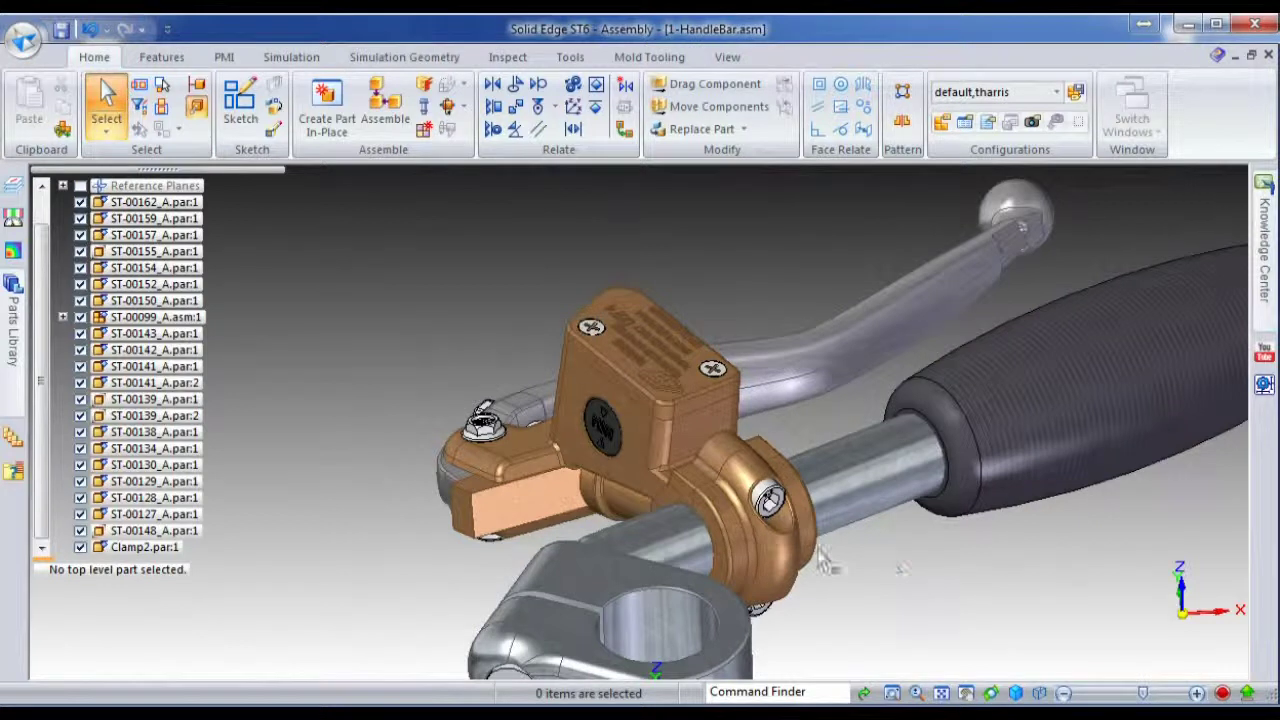
# Step: Lift the reservoir cap above the housing to examine its underside and the two screws, and cancel the move
pyautogui.scroll(5, 622, 373)
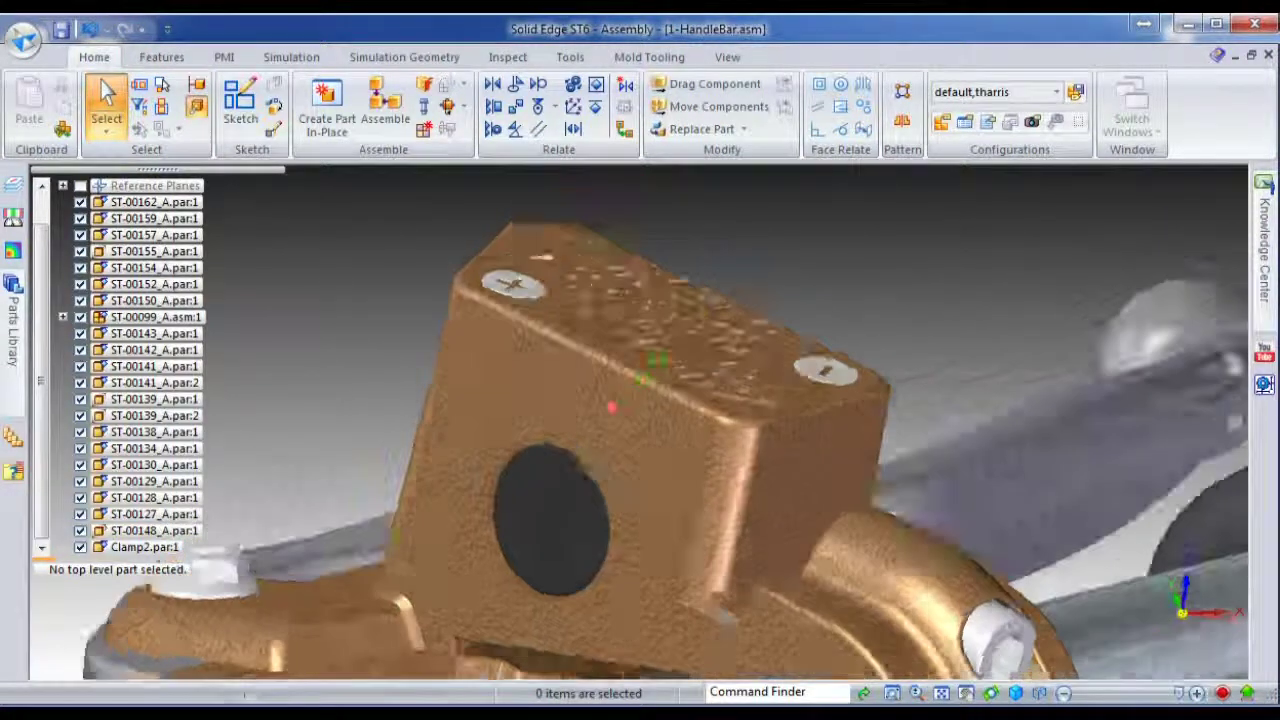
pyautogui.moveTo(647, 370); pyautogui.dragTo(741, 345, button='middle')
pyautogui.click(619, 405)
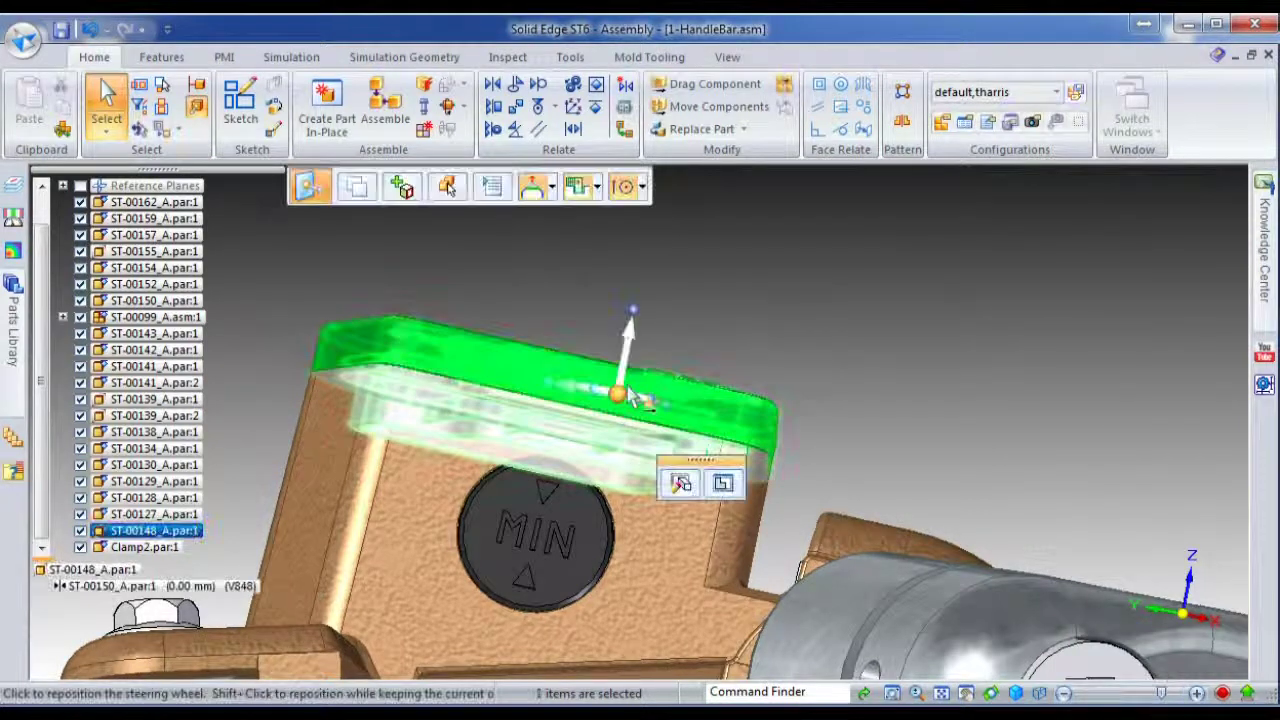
pyautogui.click(617, 330)
pyautogui.click(656, 318)
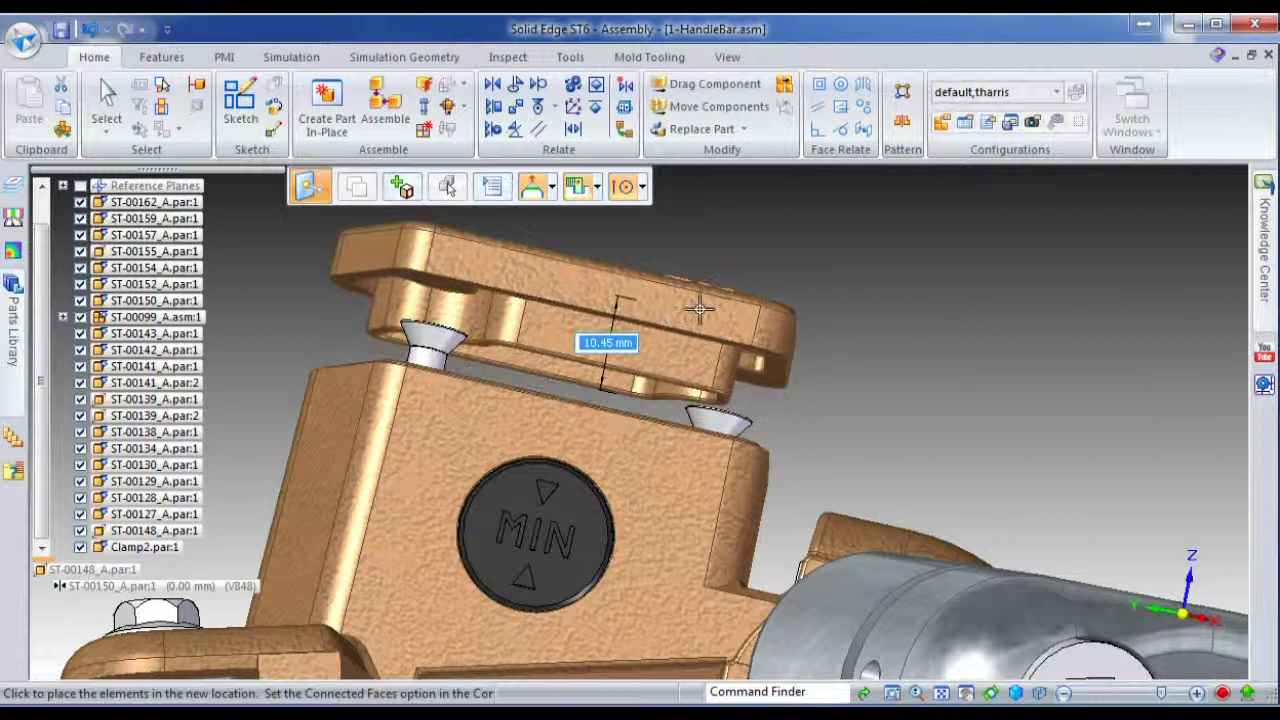
pyautogui.scroll(-2, 694, 306)
pyautogui.moveTo(691, 312); pyautogui.dragTo(668, 362, button='middle')
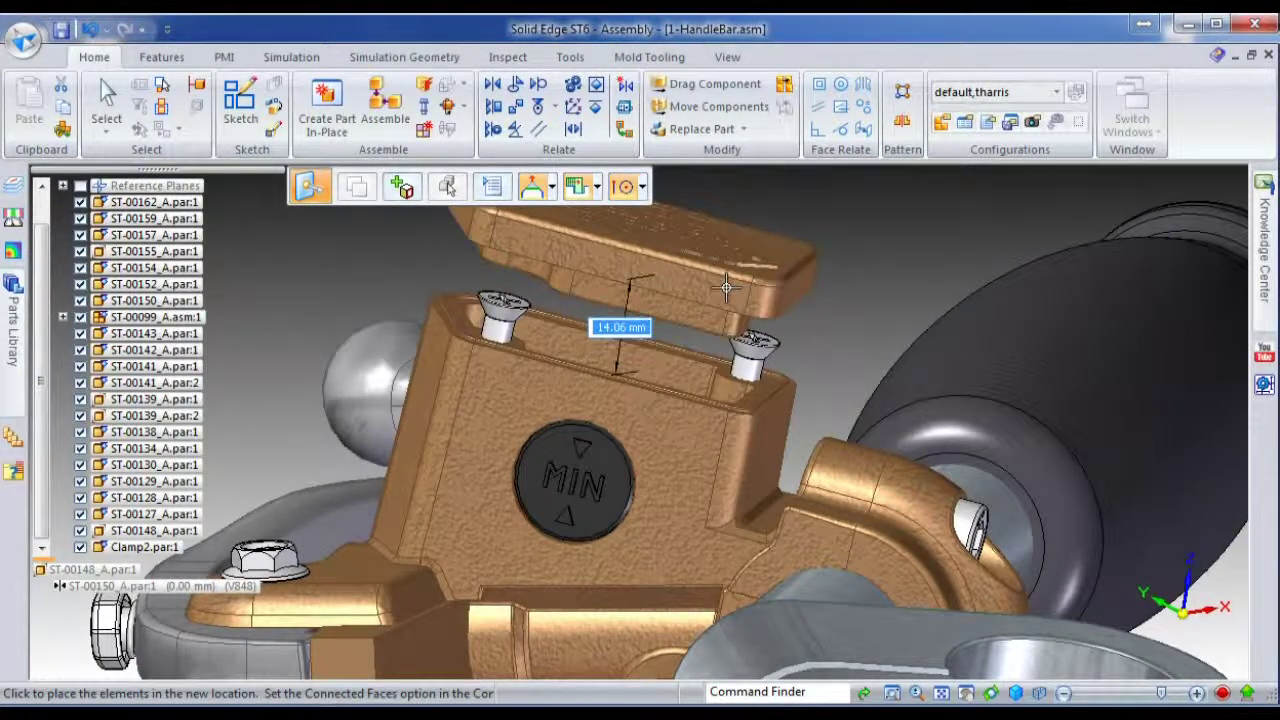
pyautogui.press('Escape')
pyautogui.moveTo(805, 265); pyautogui.dragTo(293, 413, button='middle')
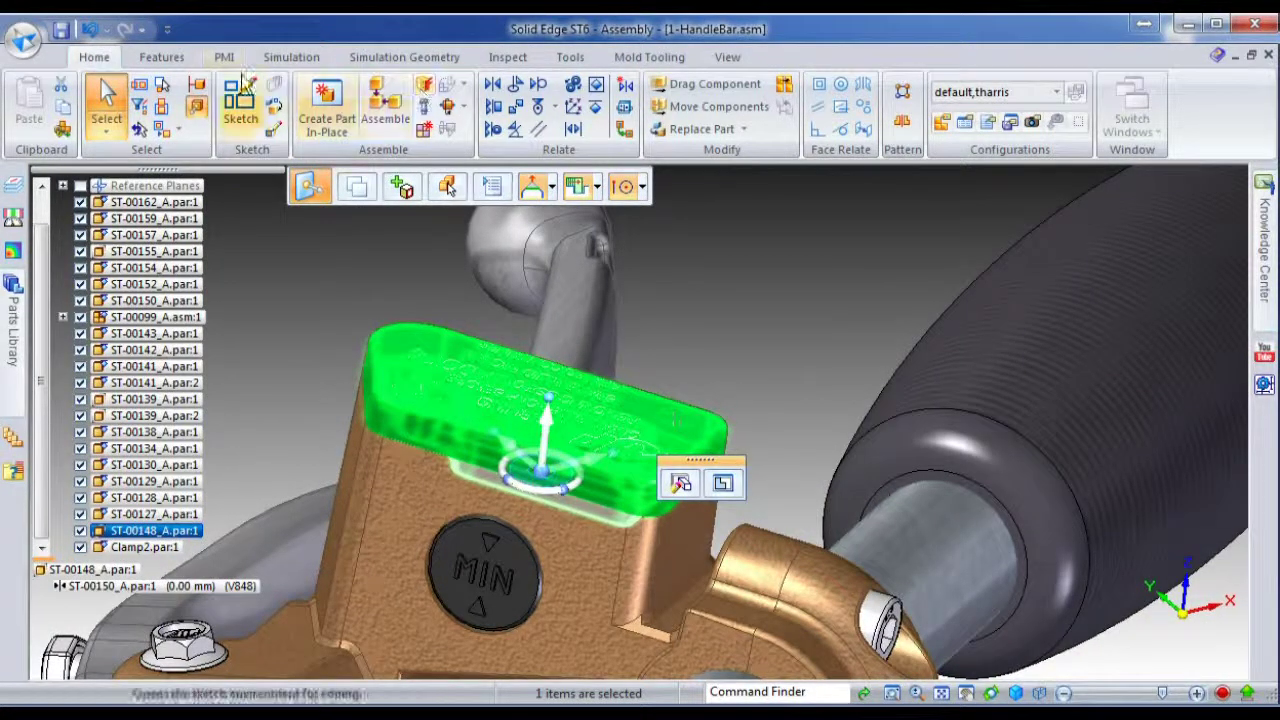
# Step: Subtract the brake fluid housing from the reservoir cap, keeping the option to create synchronous subtractions if possible
pyautogui.click(162, 57)
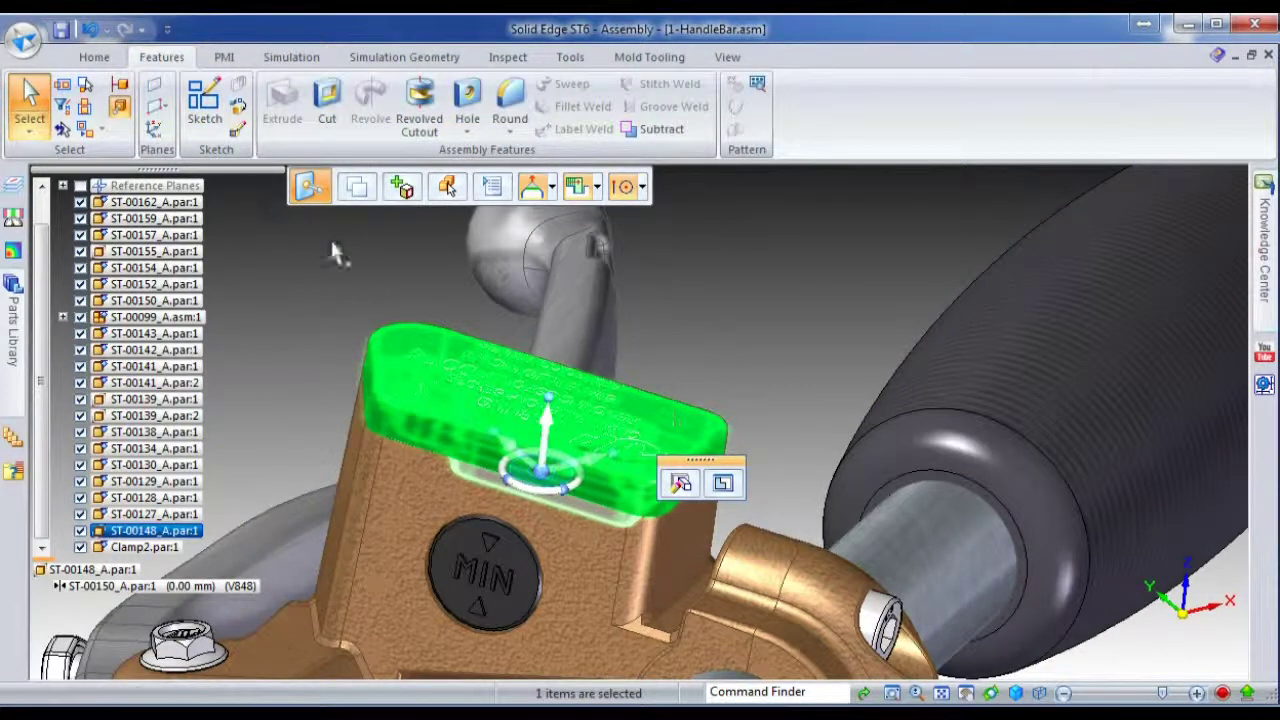
pyautogui.click(664, 132)
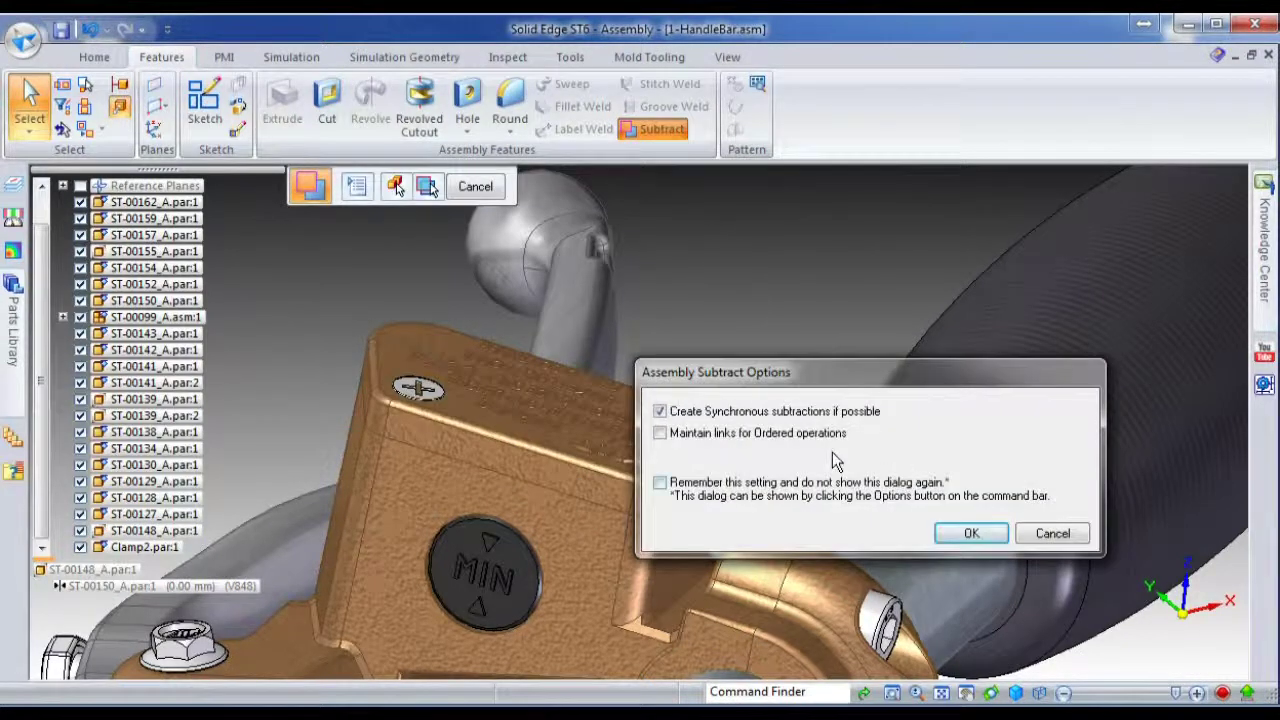
pyautogui.click(970, 535)
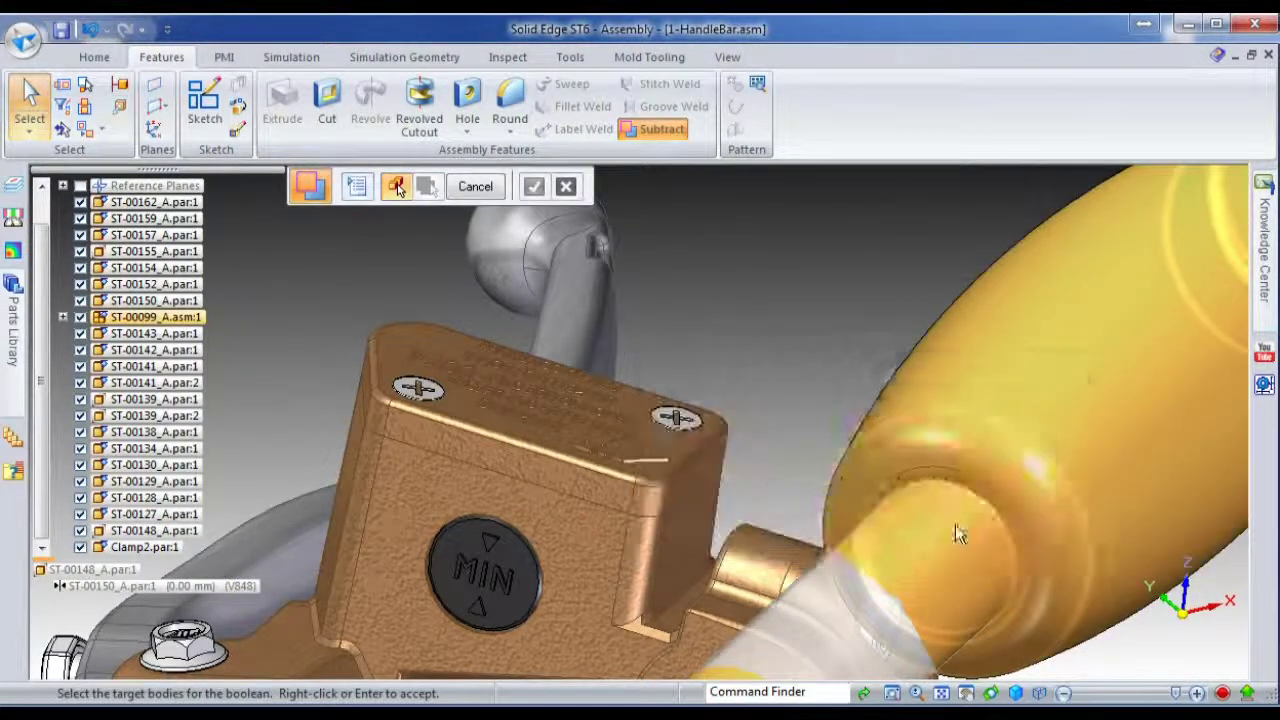
pyautogui.click(419, 426)
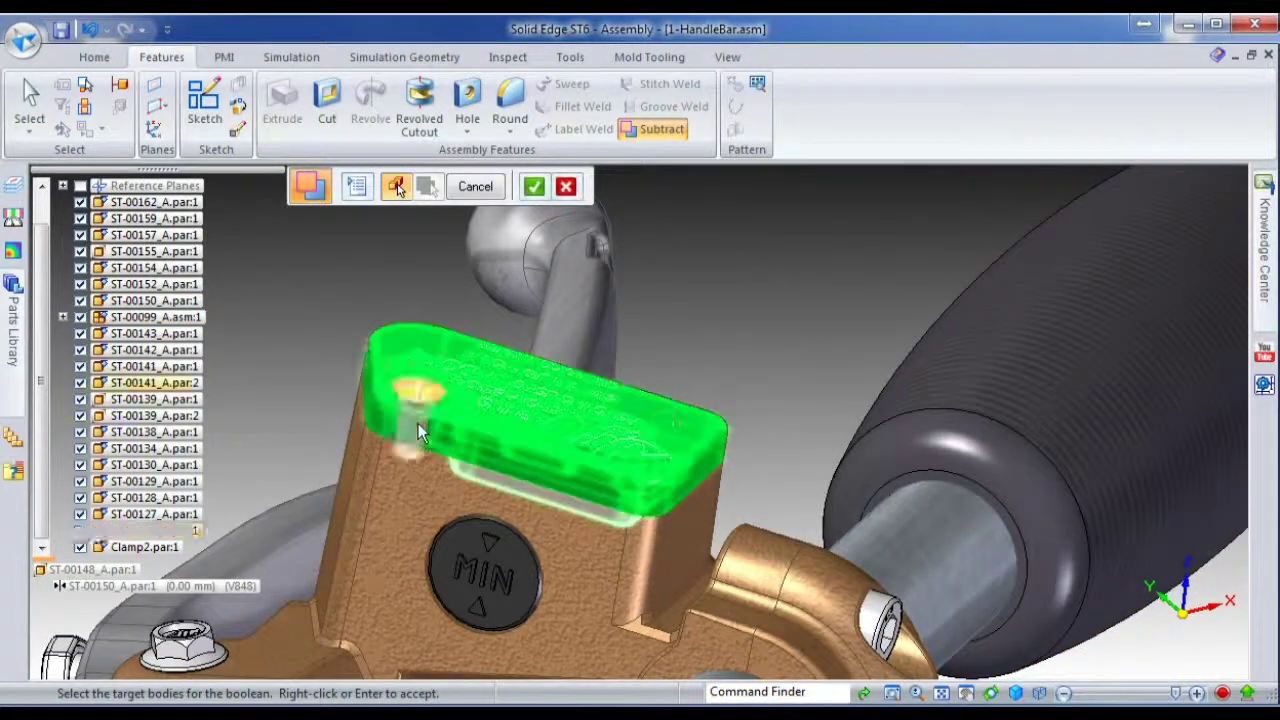
pyautogui.rightClick(339, 324)
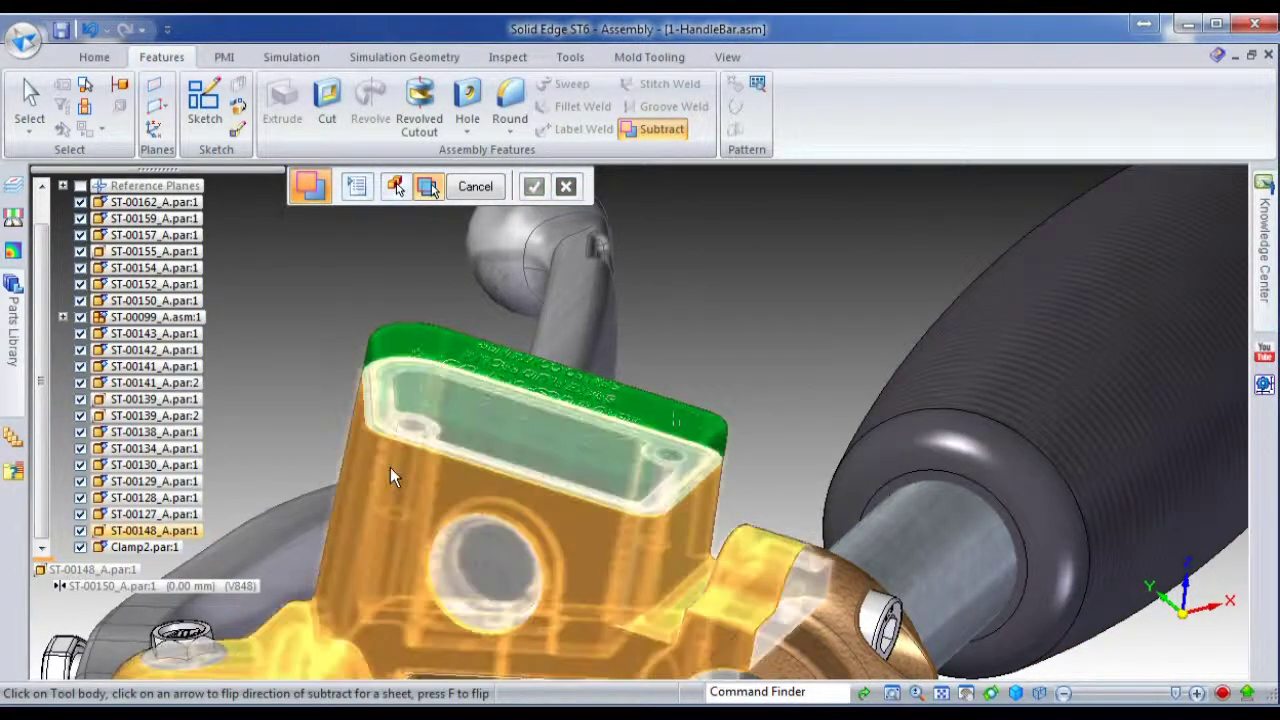
pyautogui.click(390, 467)
pyautogui.rightClick(327, 333)
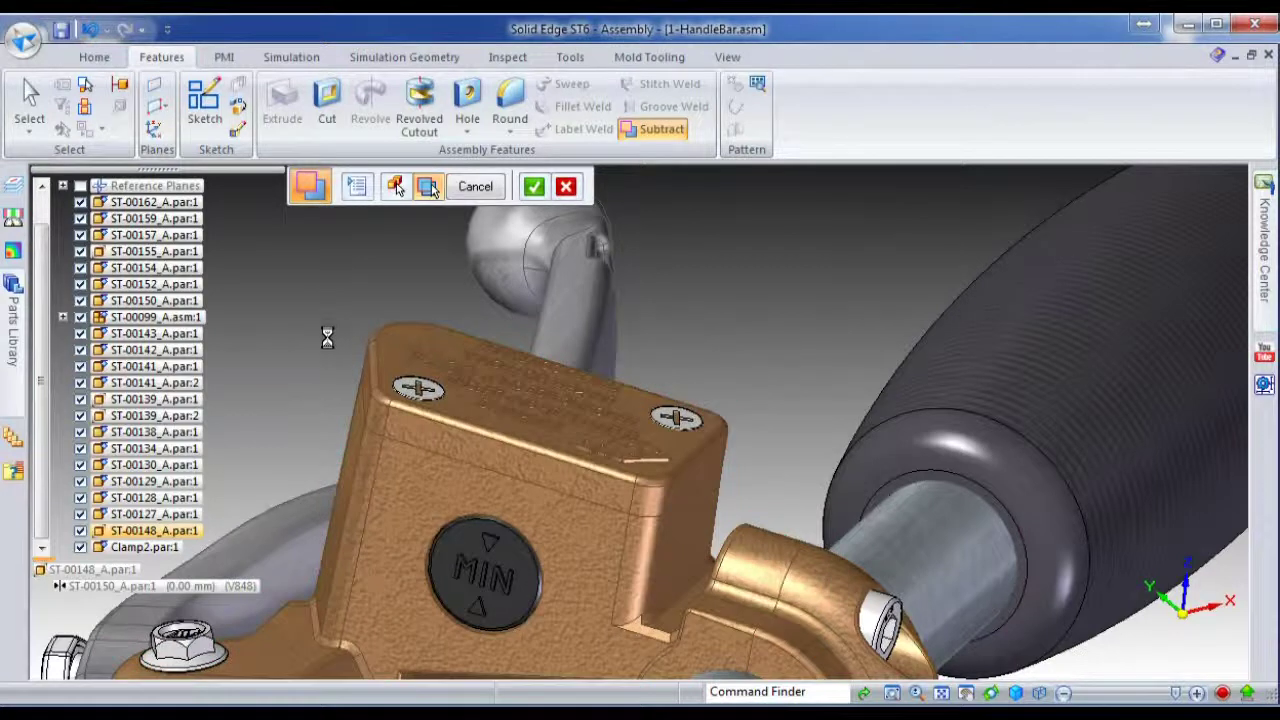
pyautogui.press('Escape')
# Step: Lift the reservoir cap again to examine the subtracted underside from several angles, and cancel the move
pyautogui.click(483, 400)
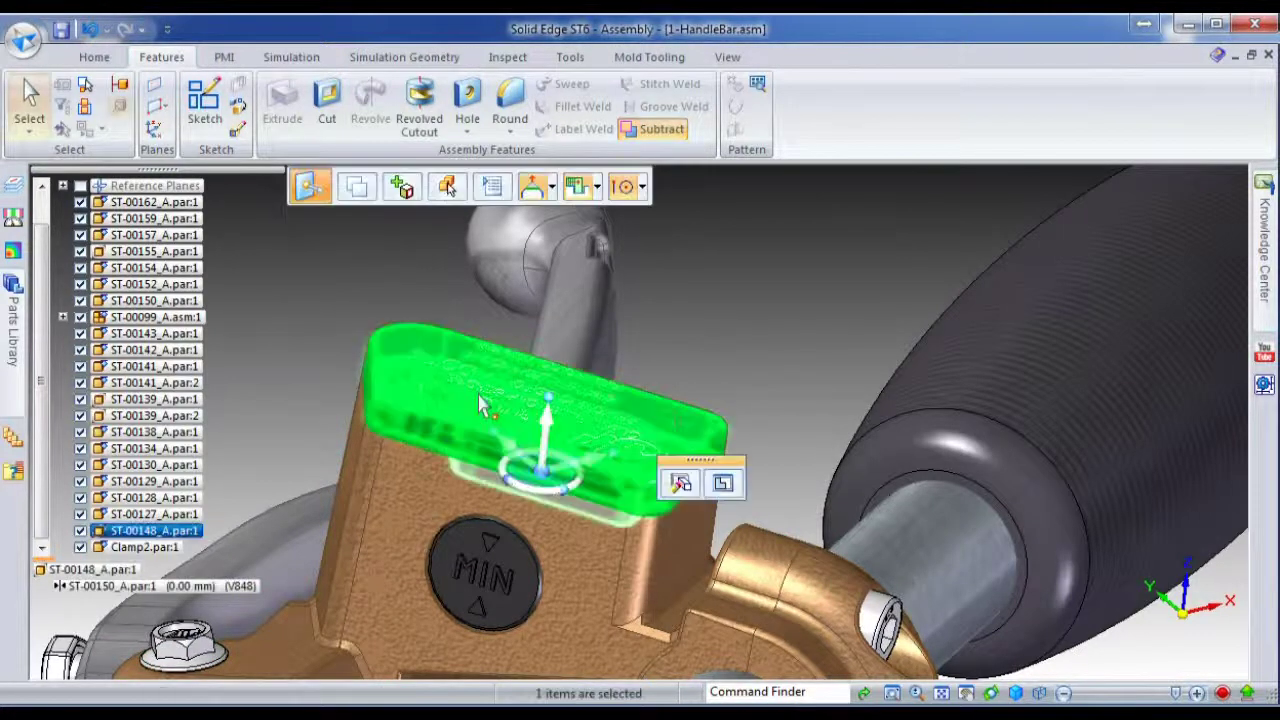
pyautogui.moveTo(517, 460); pyautogui.dragTo(577, 325, button='middle')
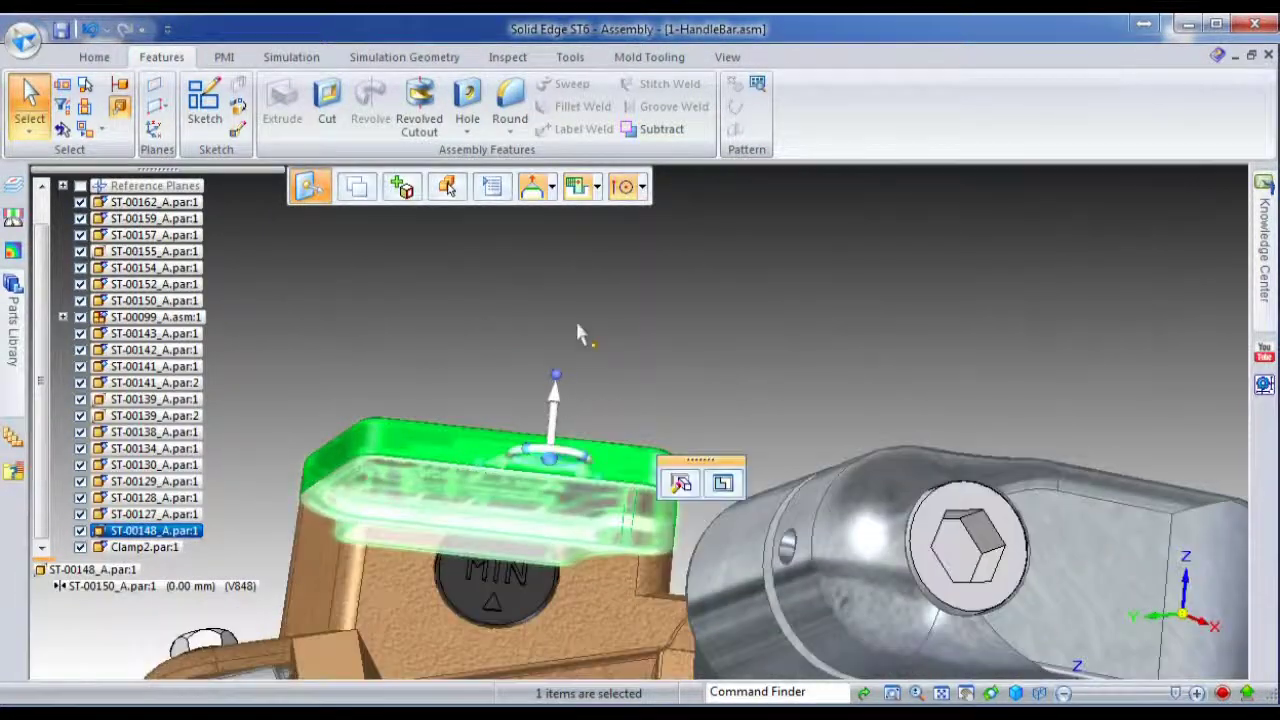
pyautogui.click(556, 405)
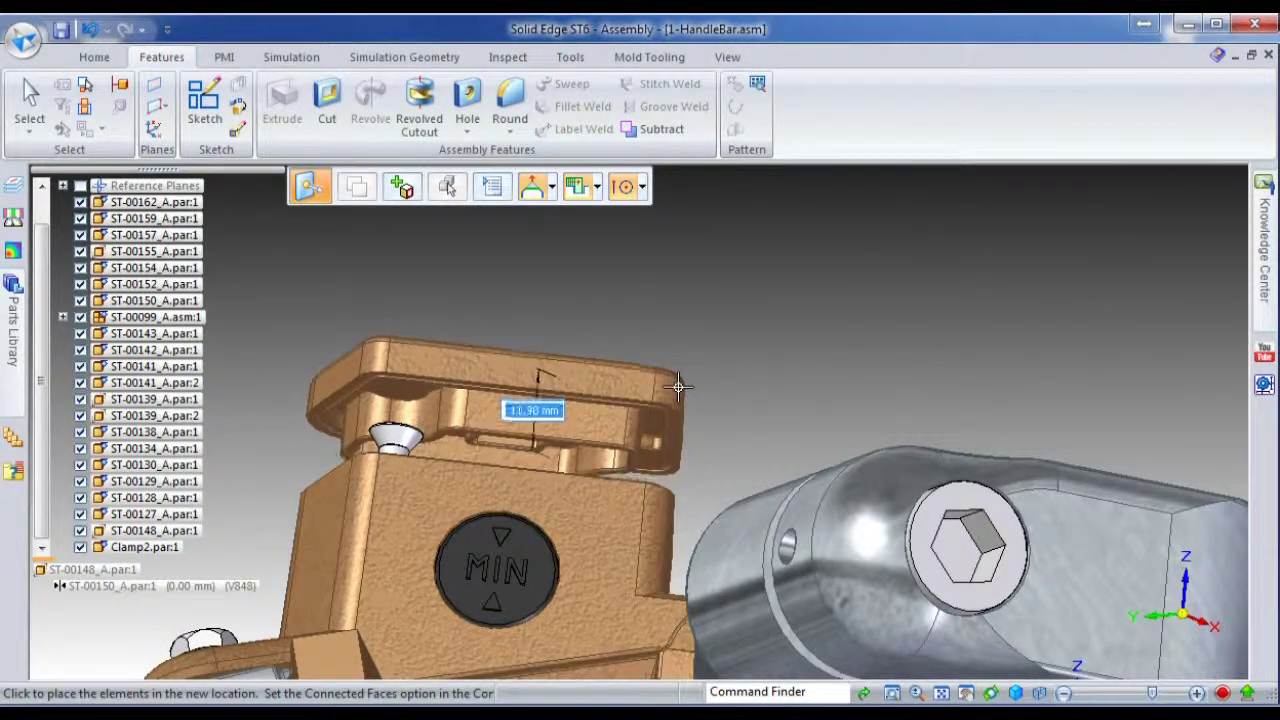
pyautogui.press('Escape')
pyautogui.moveTo(698, 307); pyautogui.dragTo(686, 368, button='middle')
pyautogui.scroll(-2, 817, 309)
pyautogui.scroll(-2, 831, 276)
pyautogui.moveTo(753, 275); pyautogui.dragTo(709, 366, button='middle')
pyautogui.scroll(-2, 709, 366)
pyautogui.press('Escape')
# Step: Start a hole on the reservoir cap's top face using Create Part features with synchronous cuts and holes enabled
pyautogui.scroll(6, 576, 540)
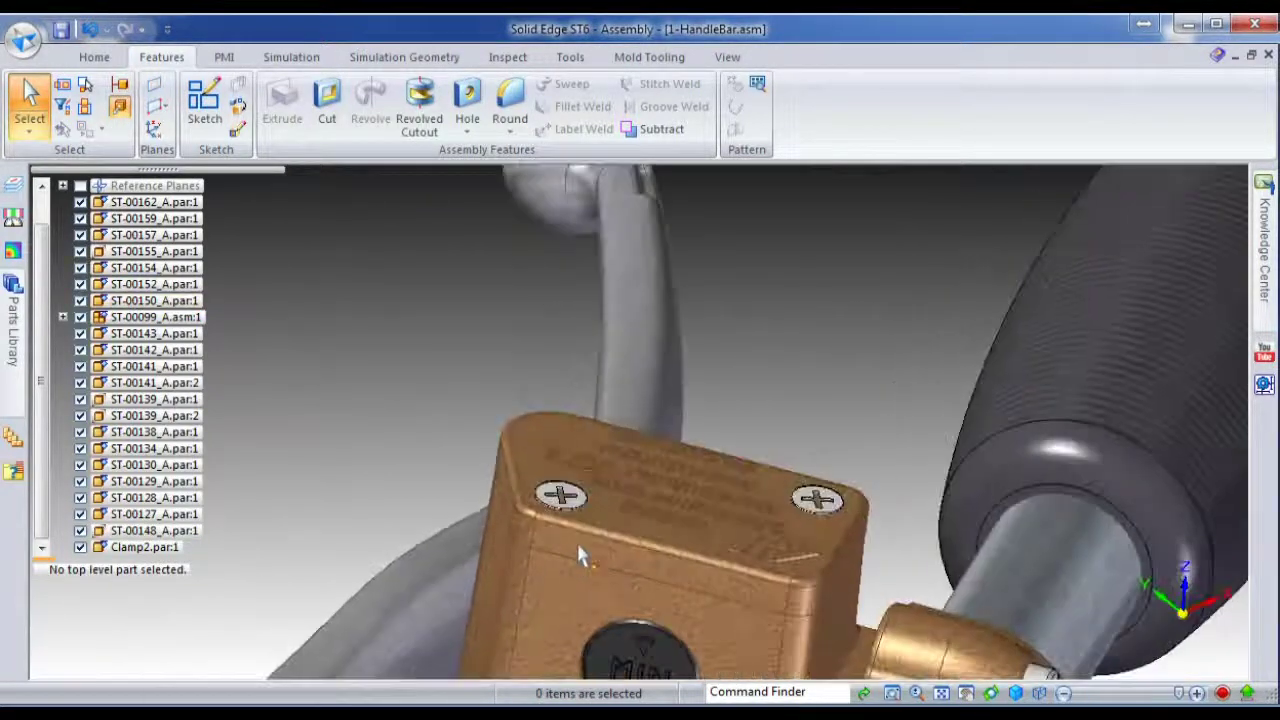
pyautogui.click(467, 131)
pyautogui.click(478, 155)
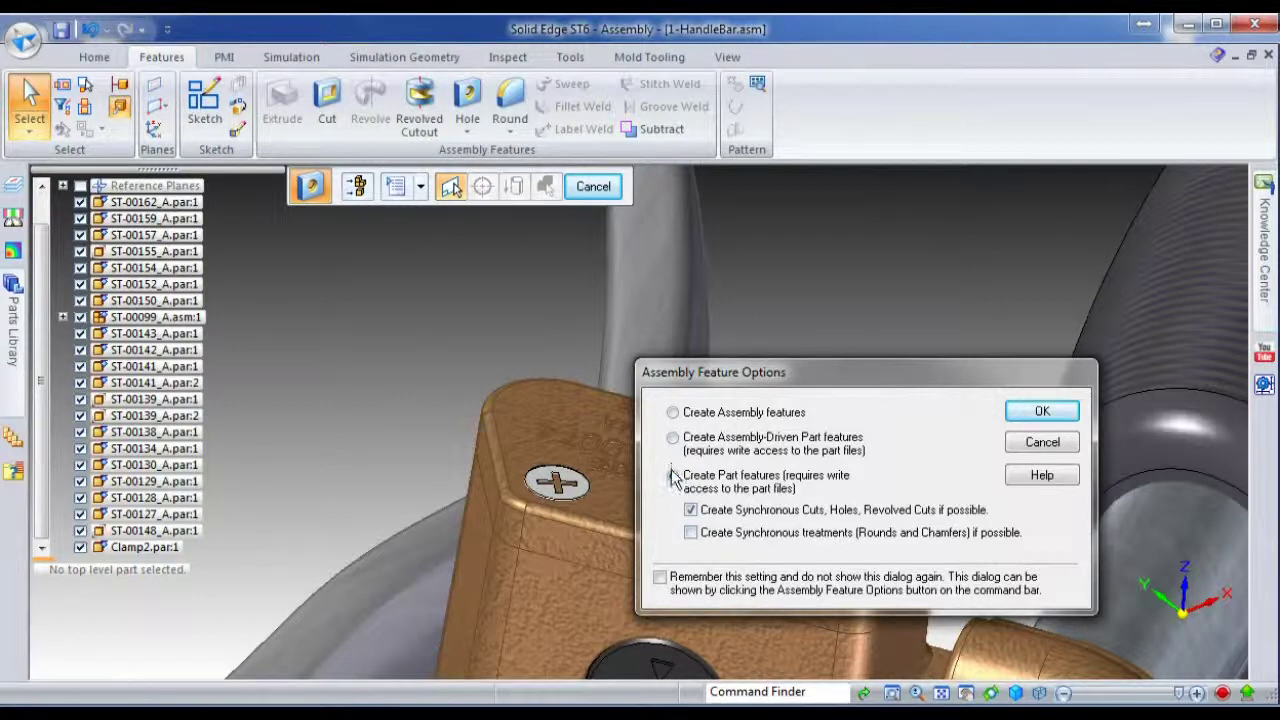
pyautogui.click(1043, 413)
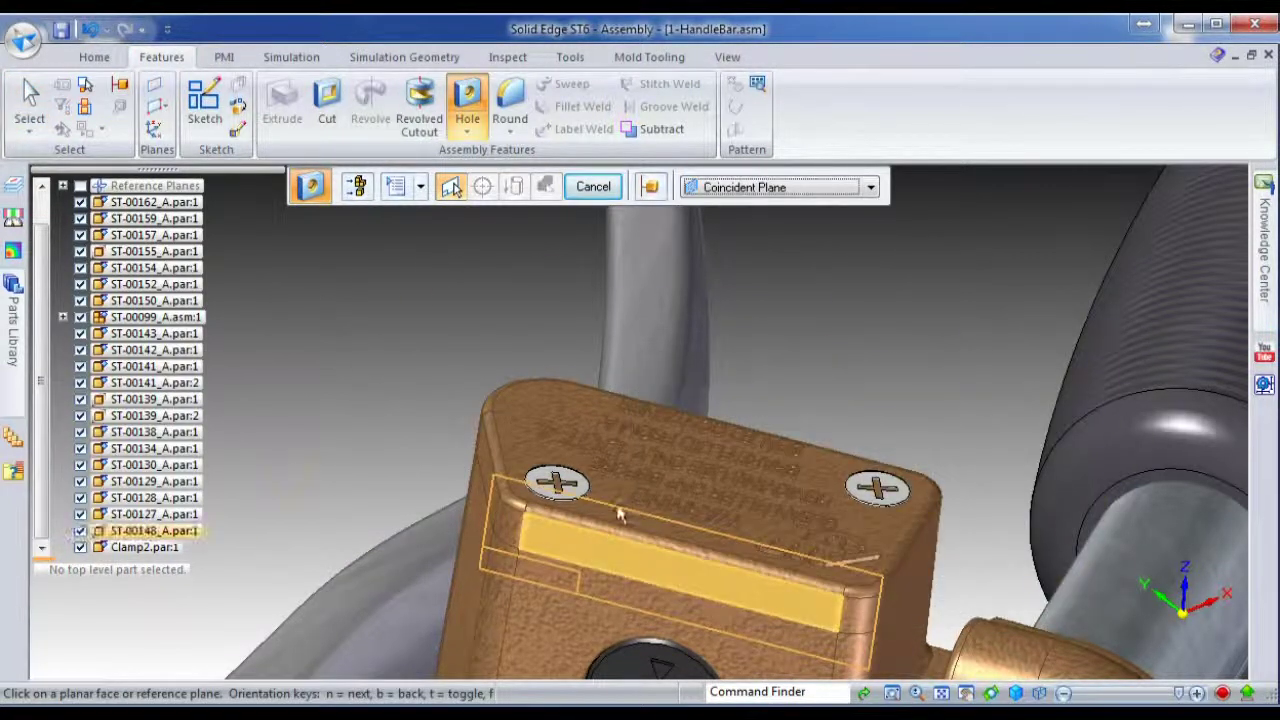
pyautogui.click(618, 501)
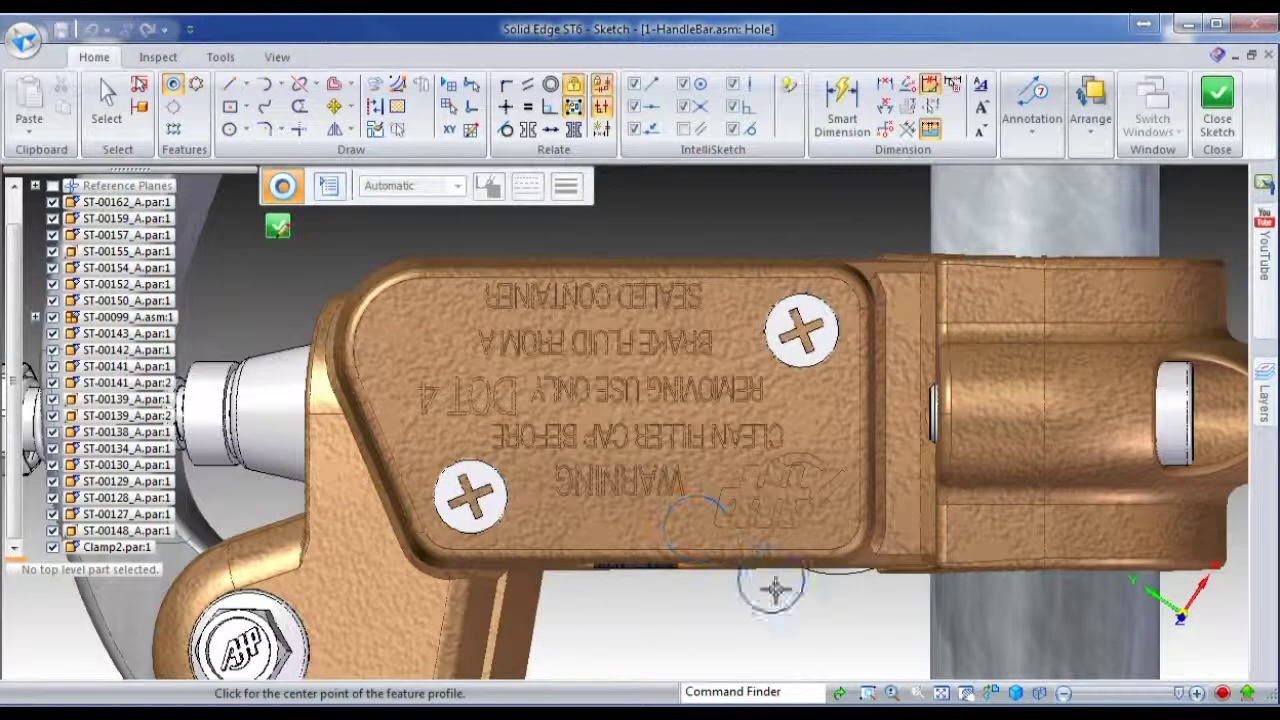
# Step: Show the assembly's visible and hidden edges without shading and enable Peers for edge locating
pyautogui.click(1015, 692)
pyautogui.click(1068, 618)
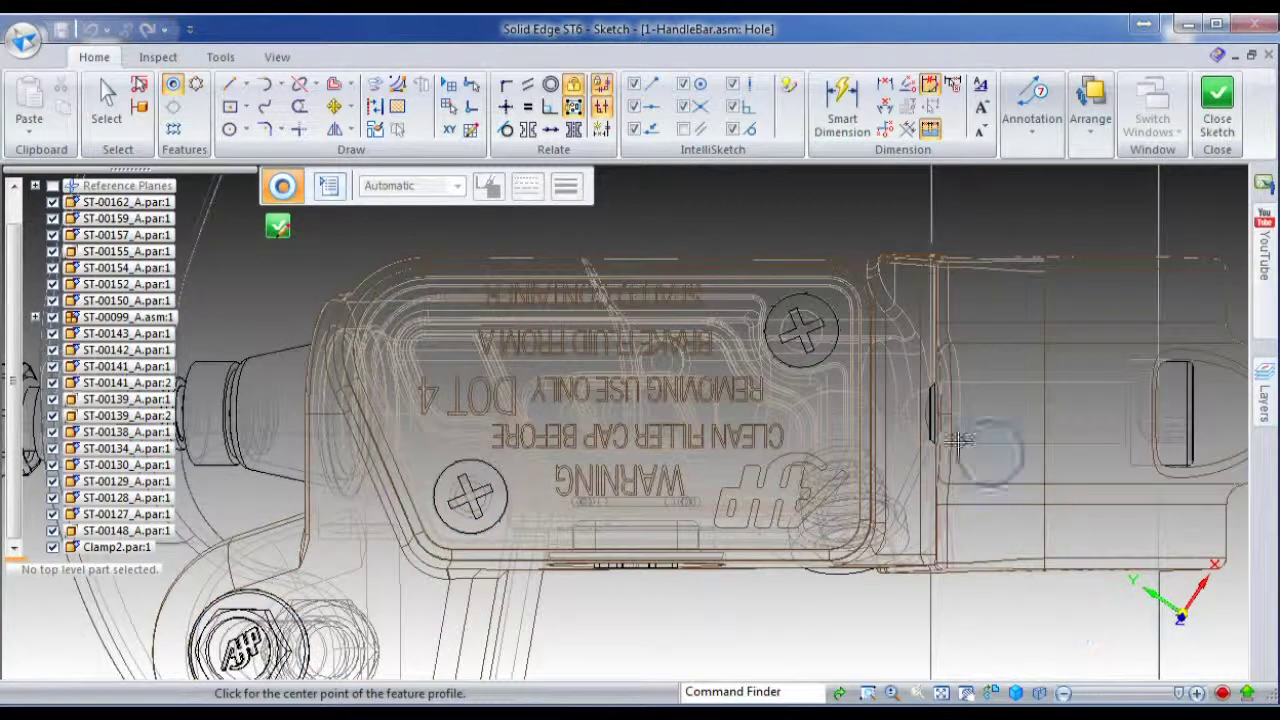
pyautogui.click(221, 58)
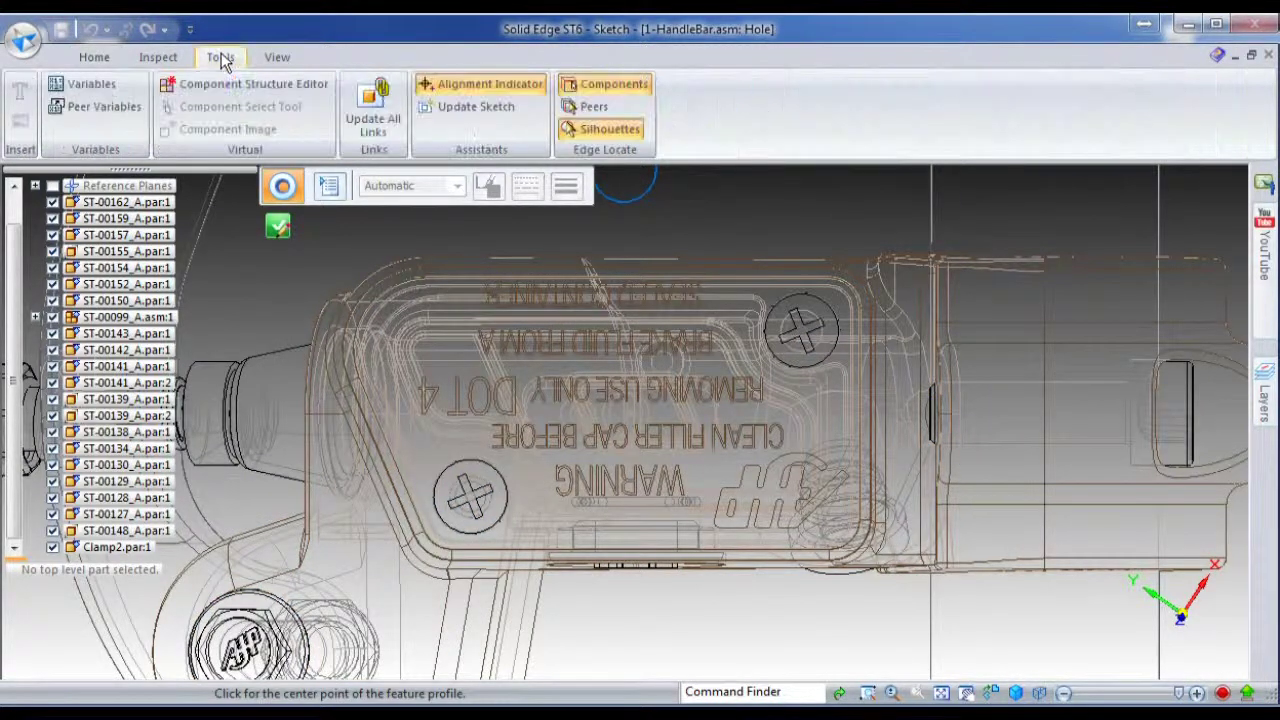
pyautogui.click(592, 105)
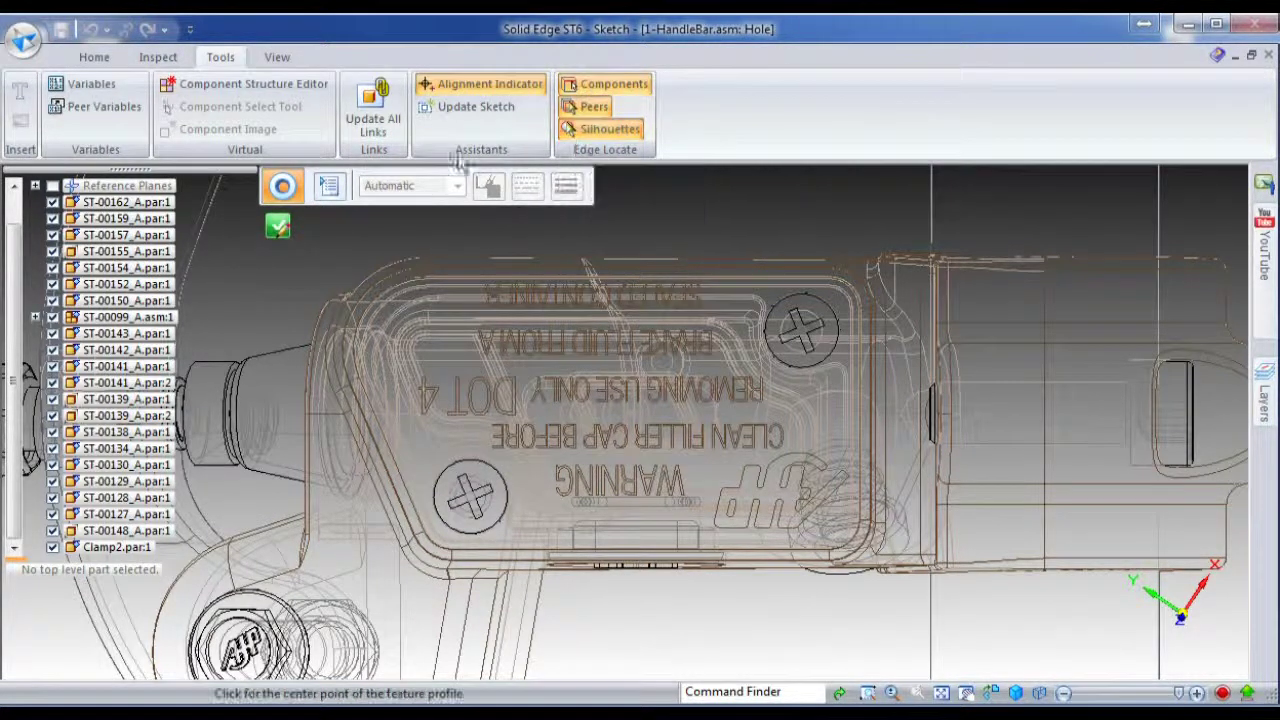
# Step: Load the saved hole settings 4mm CSK Screw for the holes in the reservoir cap
pyautogui.click(330, 186)
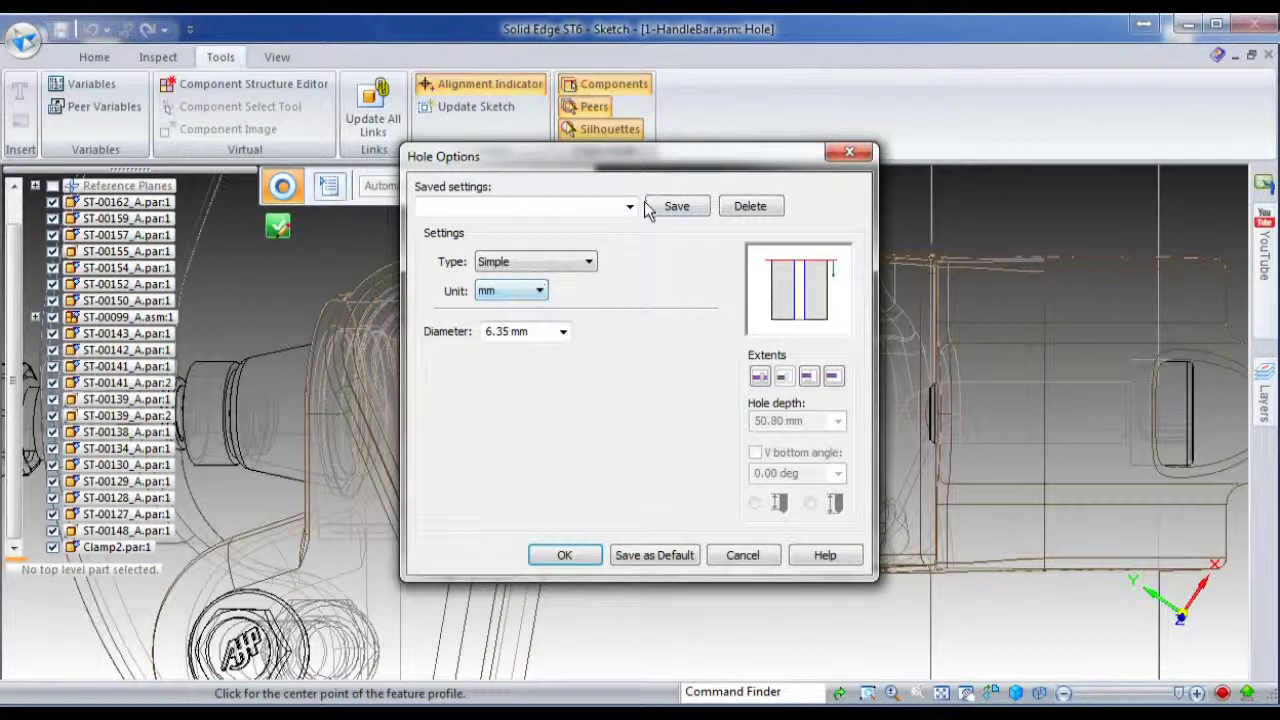
pyautogui.click(628, 207)
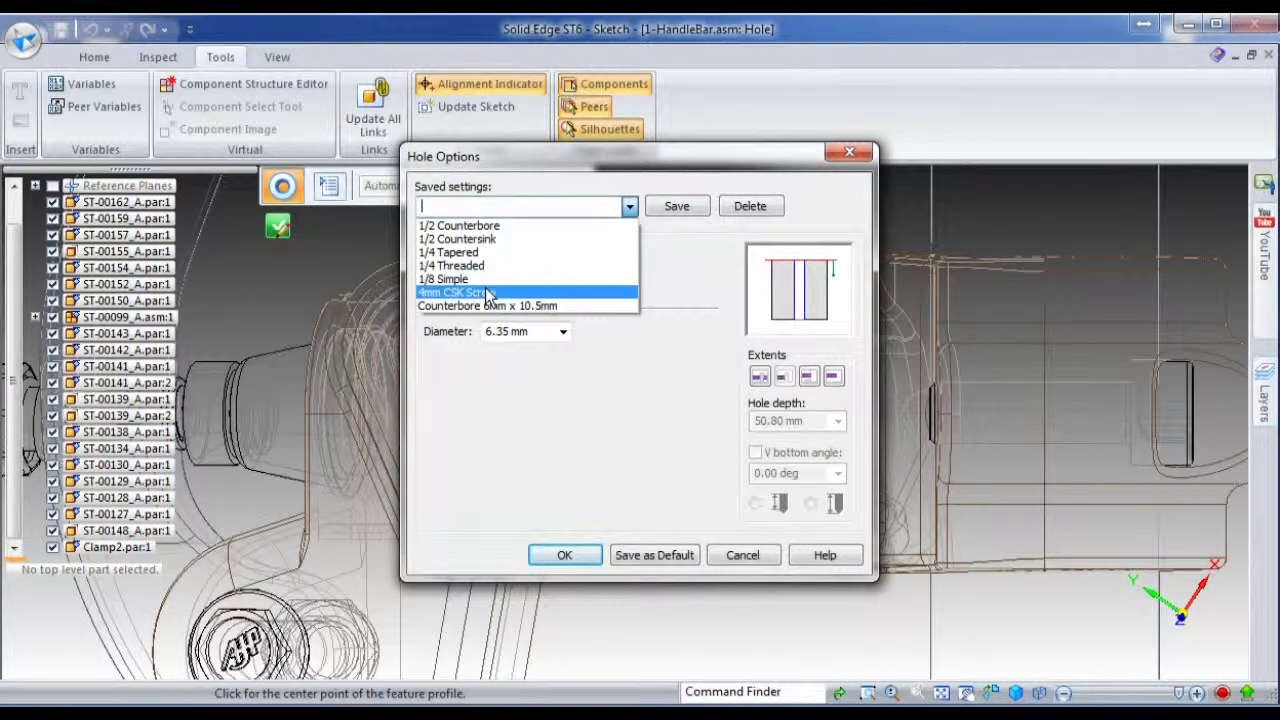
pyautogui.click(486, 292)
pyautogui.click(580, 556)
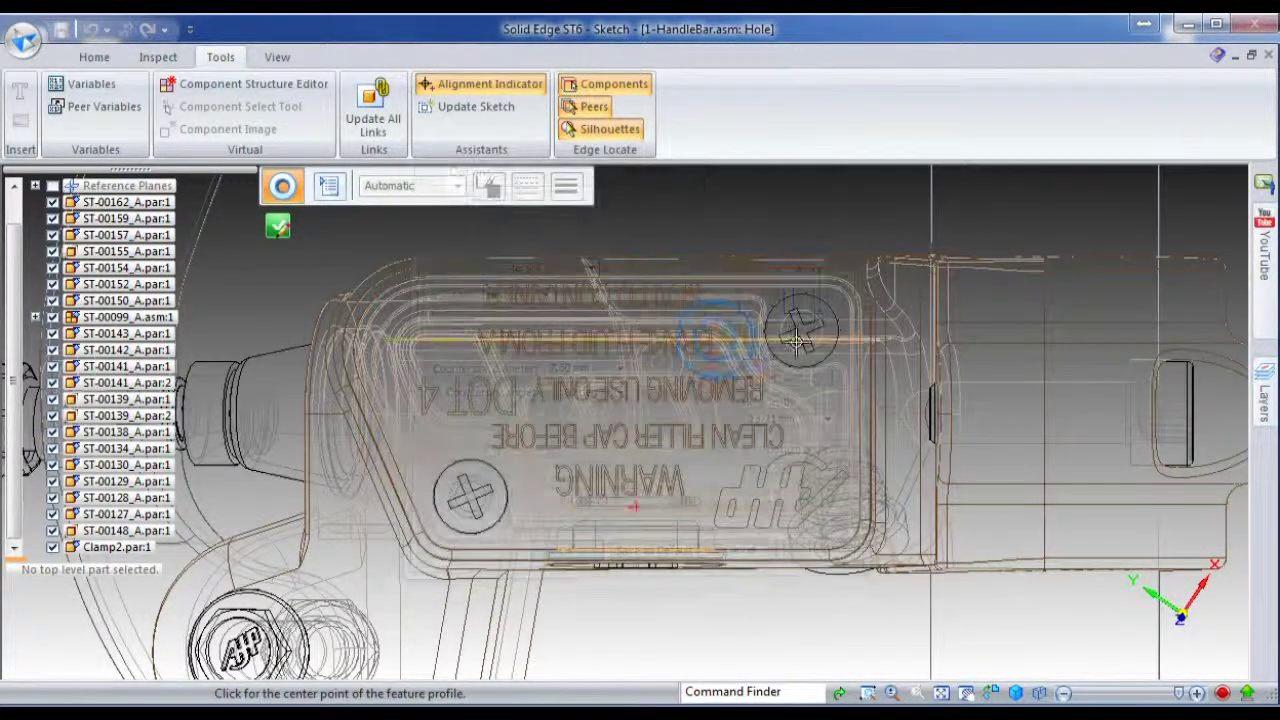
# Step: Place countersunk hole profiles concentric with both screws on the reservoir cap's top face
pyautogui.scroll(4, 805, 335)
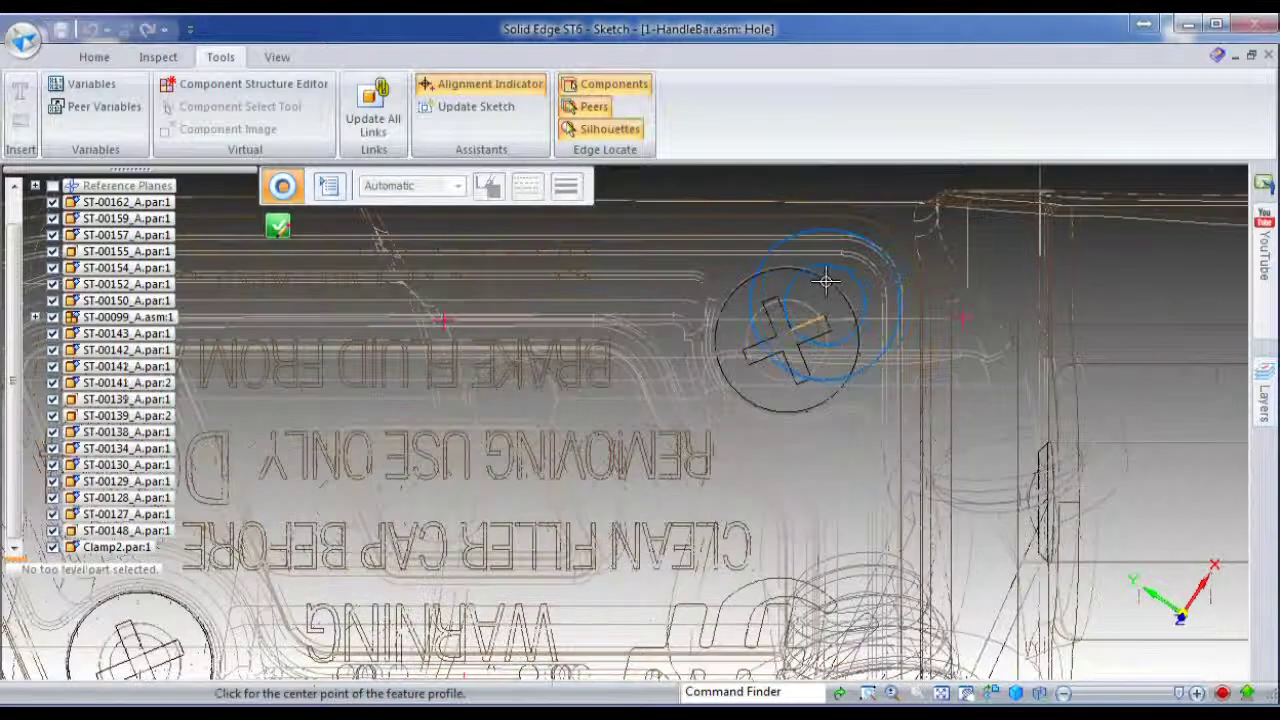
pyautogui.click(778, 354)
pyautogui.scroll(-5, 976, 245)
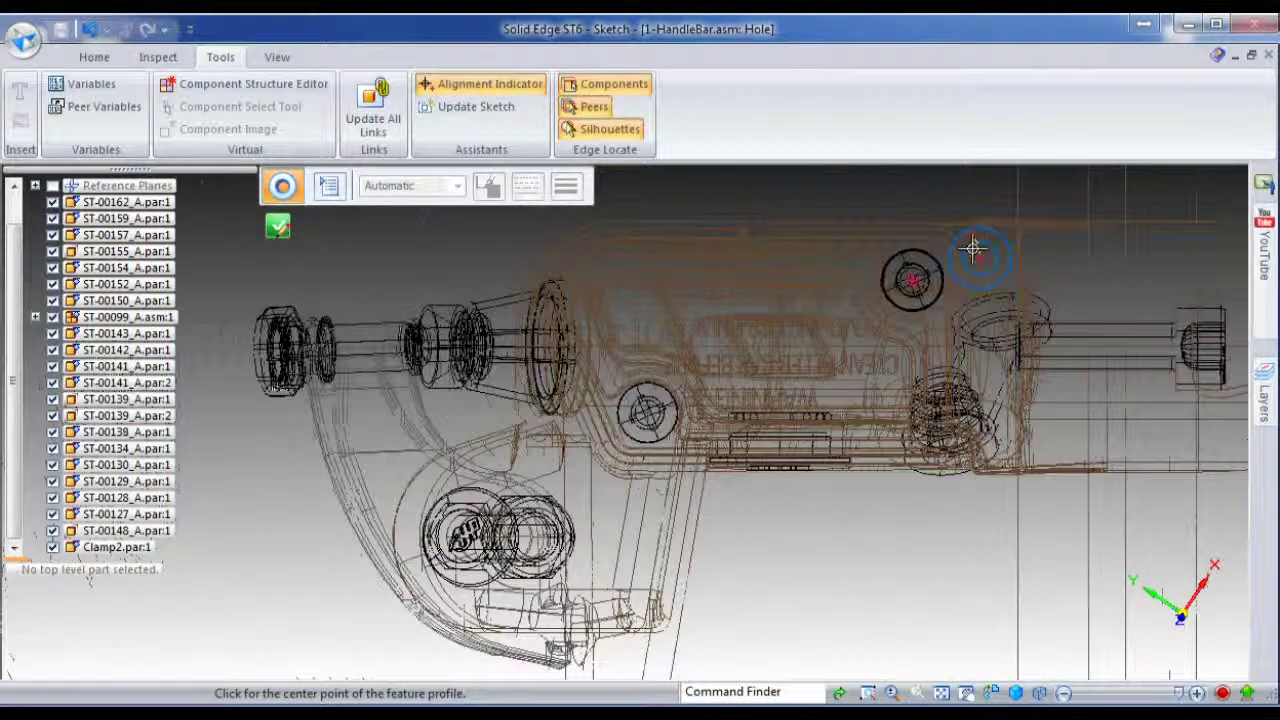
pyautogui.scroll(2, 638, 422)
pyautogui.scroll(1, 640, 419)
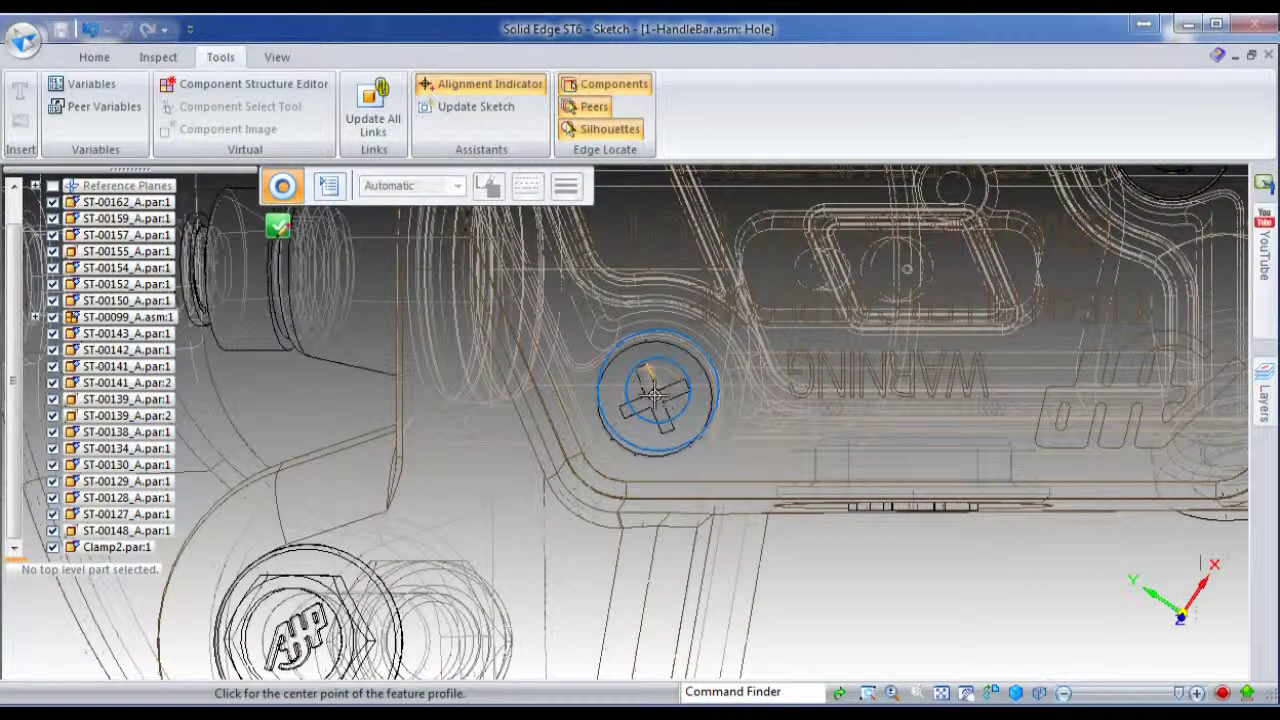
pyautogui.scroll(-3, 655, 400)
pyautogui.scroll(5, 655, 400)
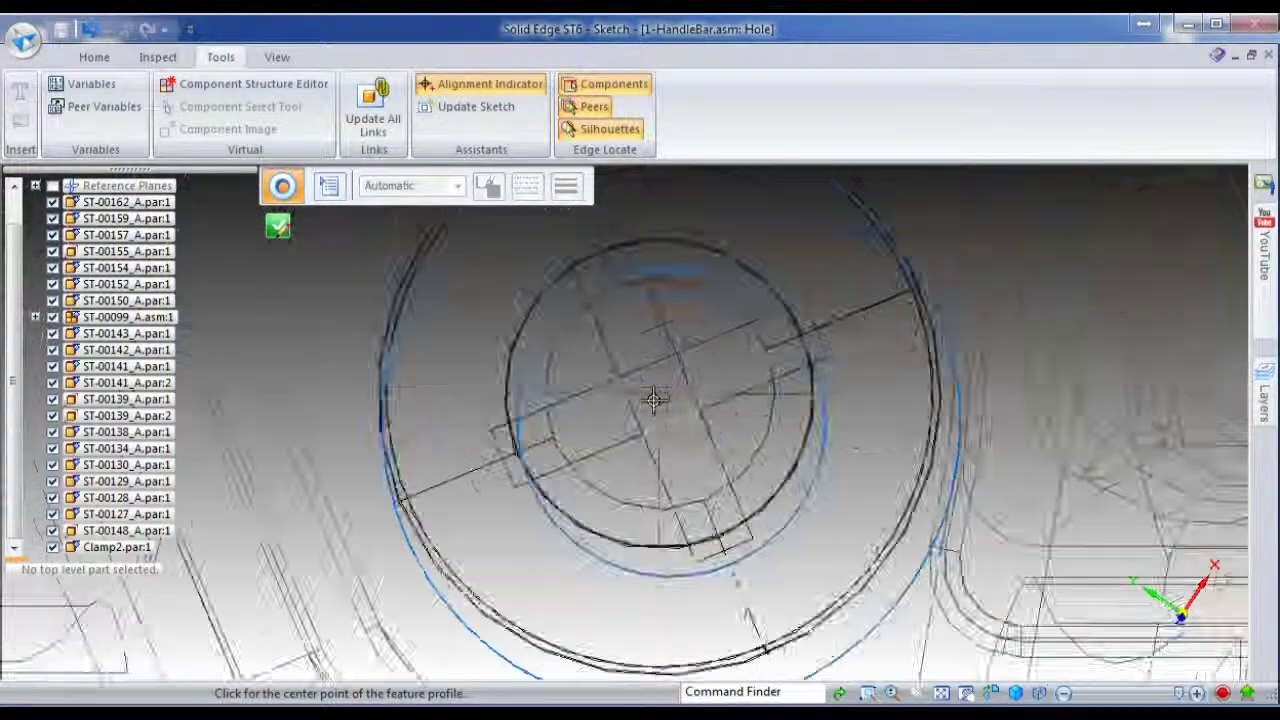
pyautogui.scroll(2, 666, 386)
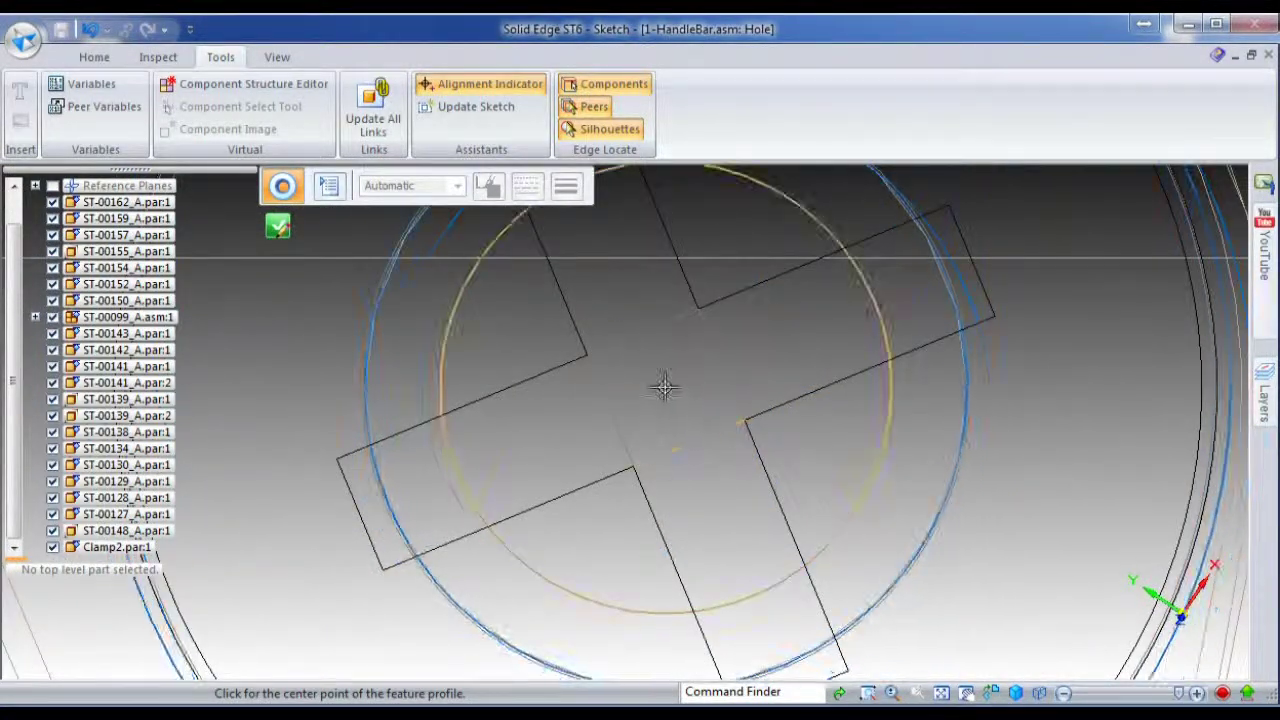
pyautogui.scroll(-5, 718, 442)
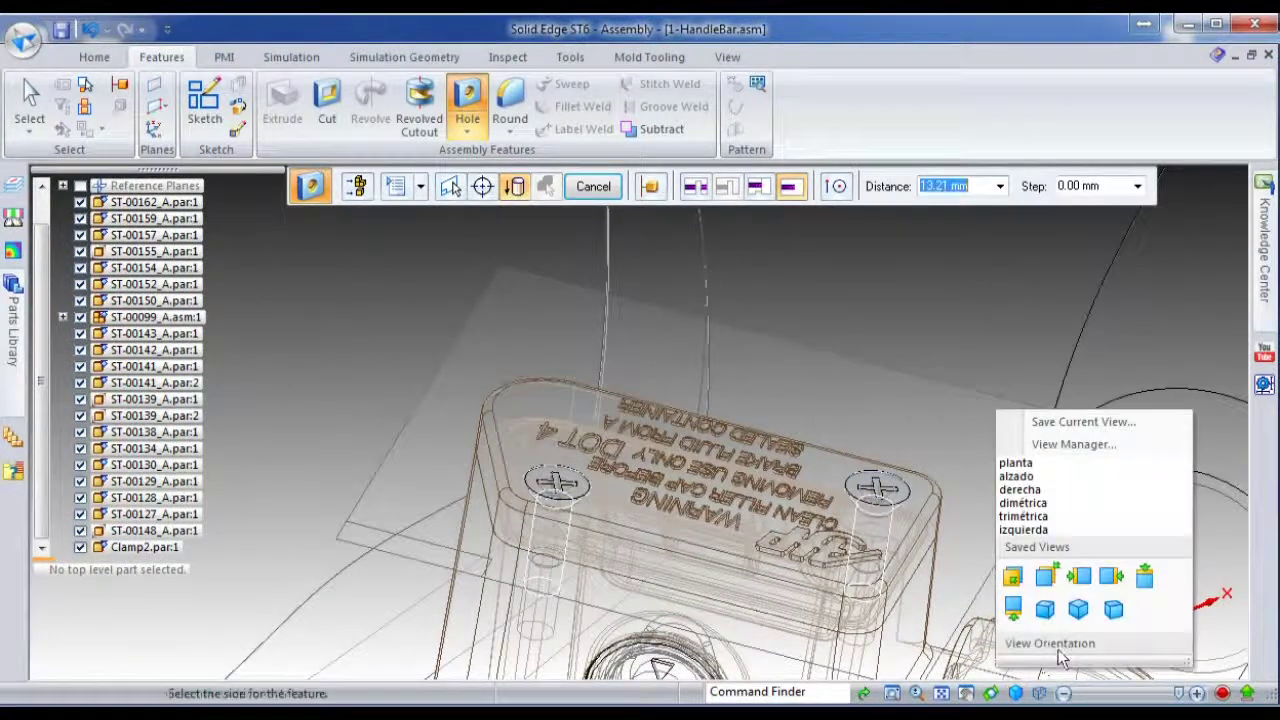
# Step: Restore the shaded display, cut the holes down into the reservoir cap, and accept the affected parts
pyautogui.click(1040, 693)
pyautogui.click(1137, 614)
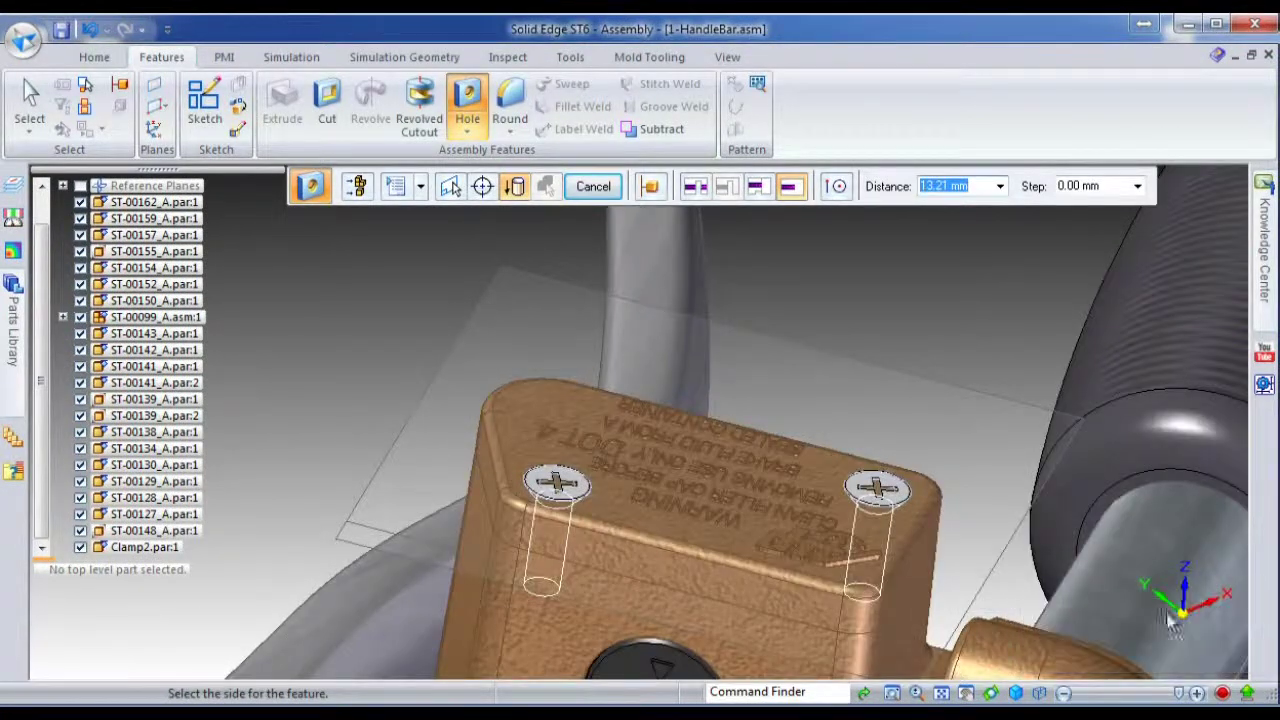
pyautogui.click(332, 483)
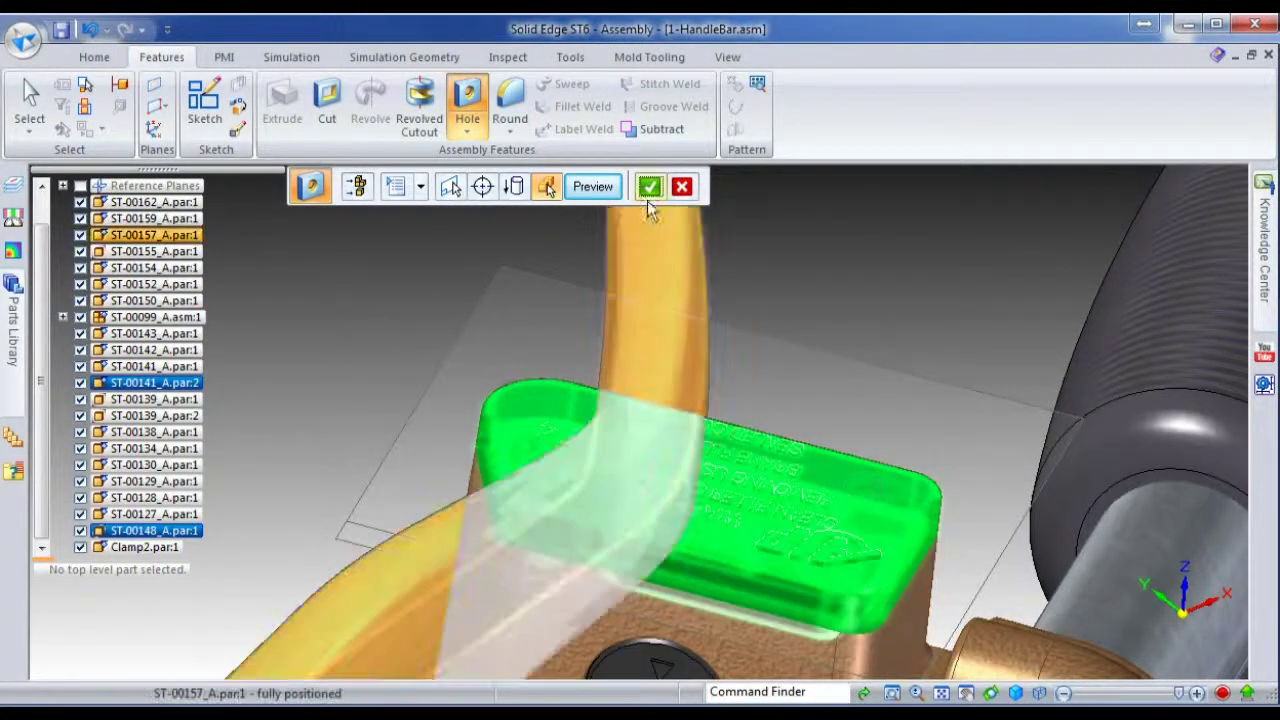
pyautogui.click(649, 186)
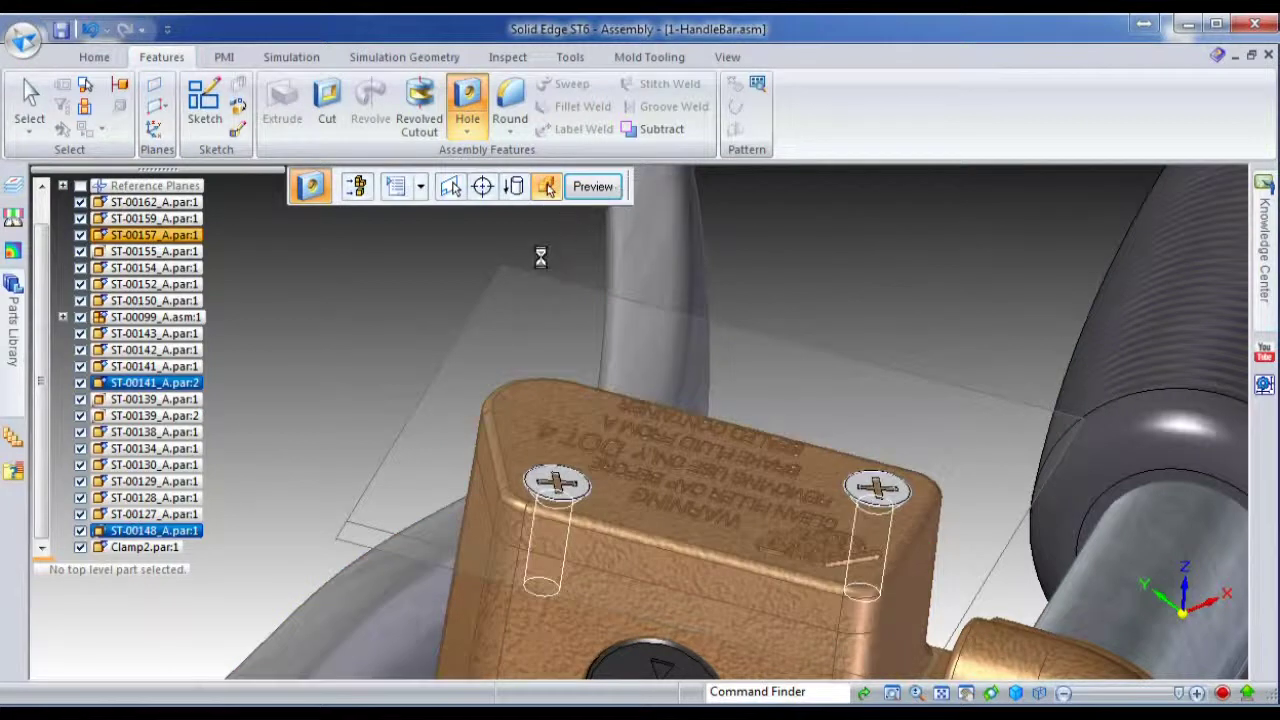
# Step: Finish the Hole command and hide the screw ST-00141_A.par:2 in the reservoir cap
pyautogui.press('Escape')
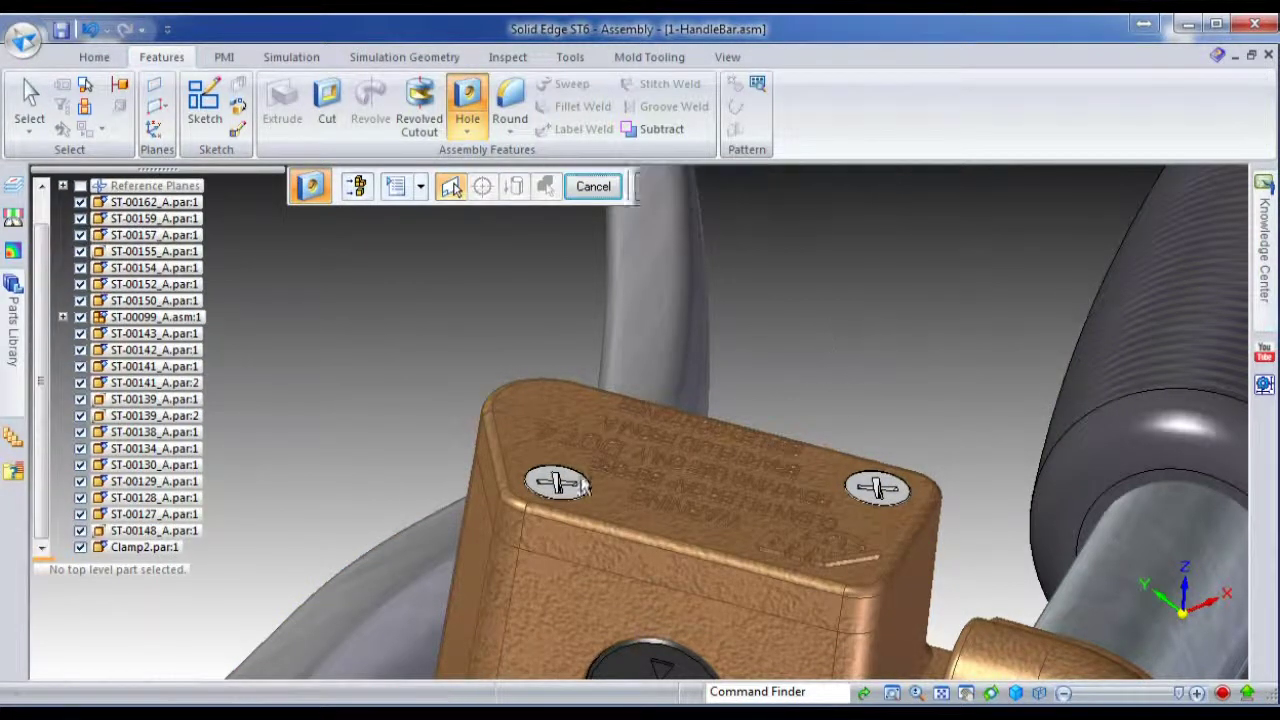
pyautogui.click(556, 485)
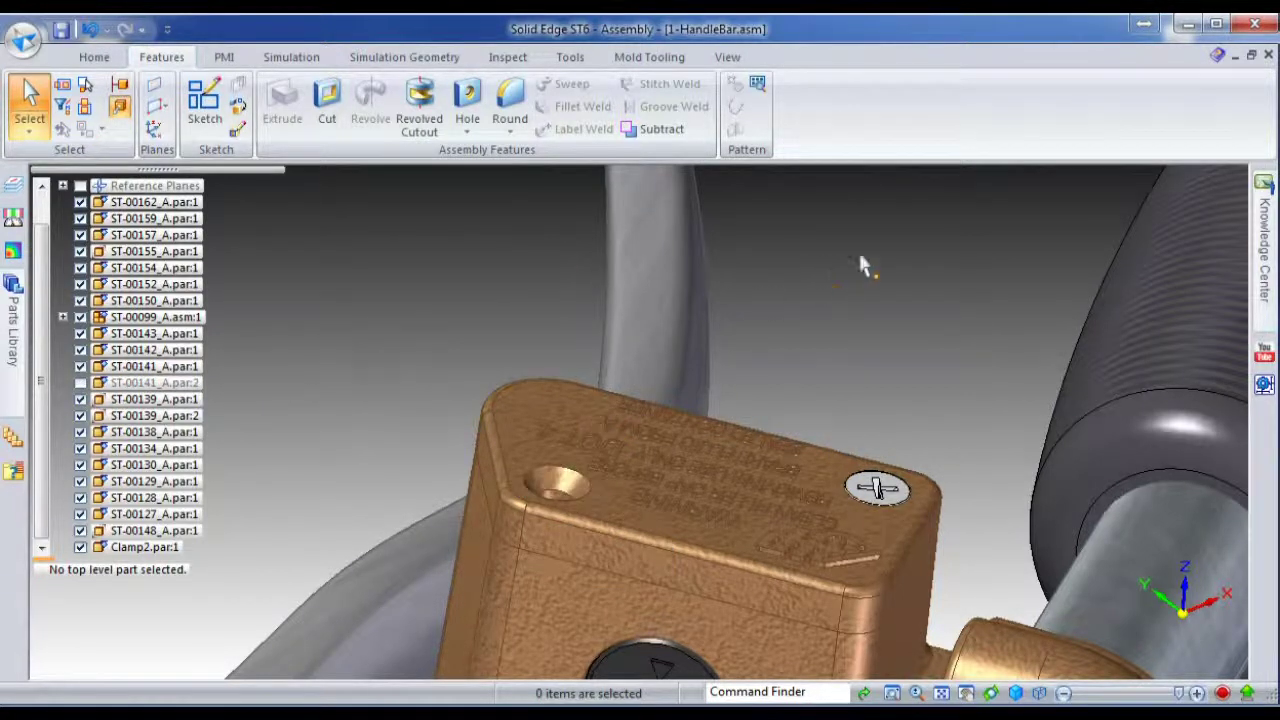
pyautogui.scroll(-4, 900, 228)
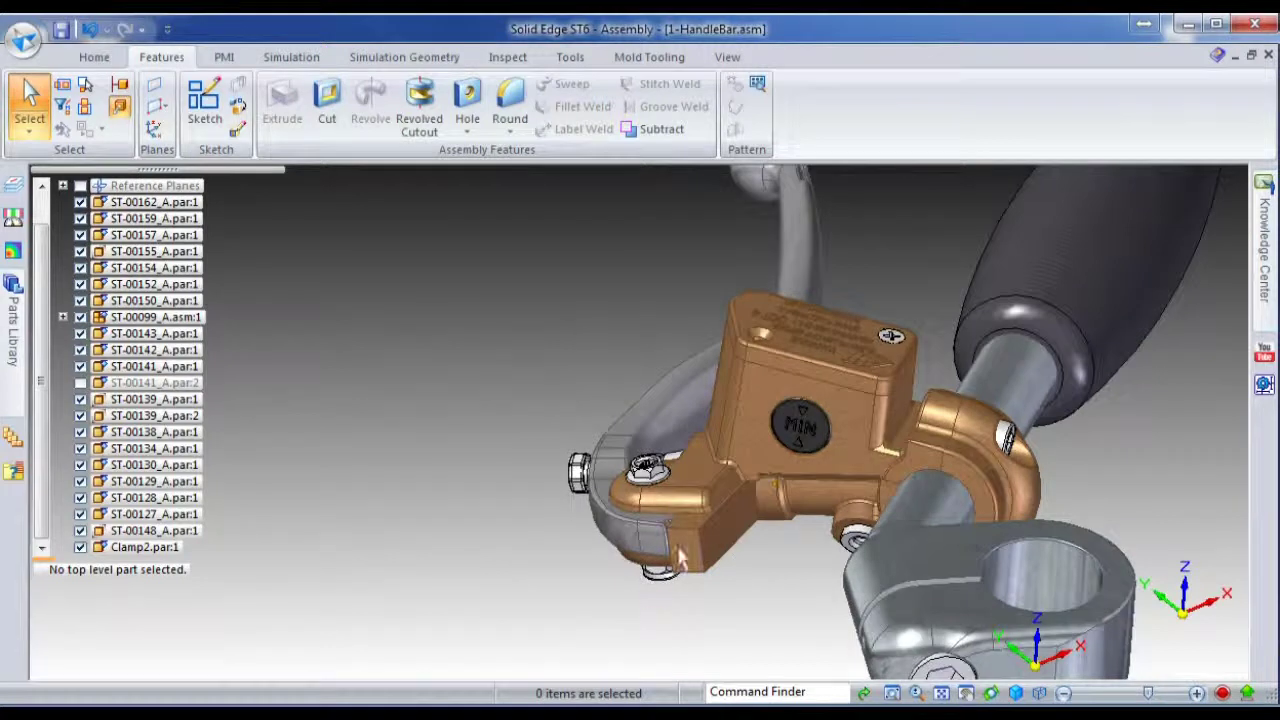
# Step: Open the brake fluid housing ST-00150_A.par for in-place editing within the assembly
pyautogui.scroll(5, 679, 552)
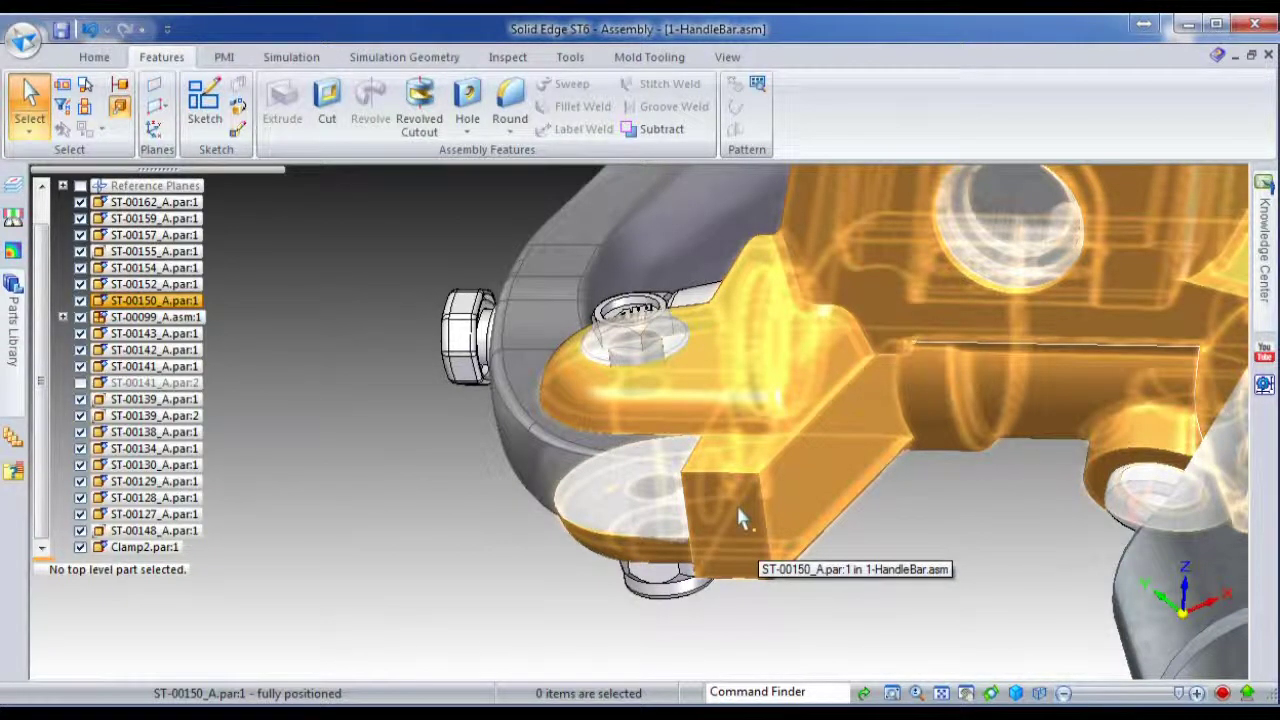
pyautogui.click(739, 514)
pyautogui.doubleClick(738, 511)
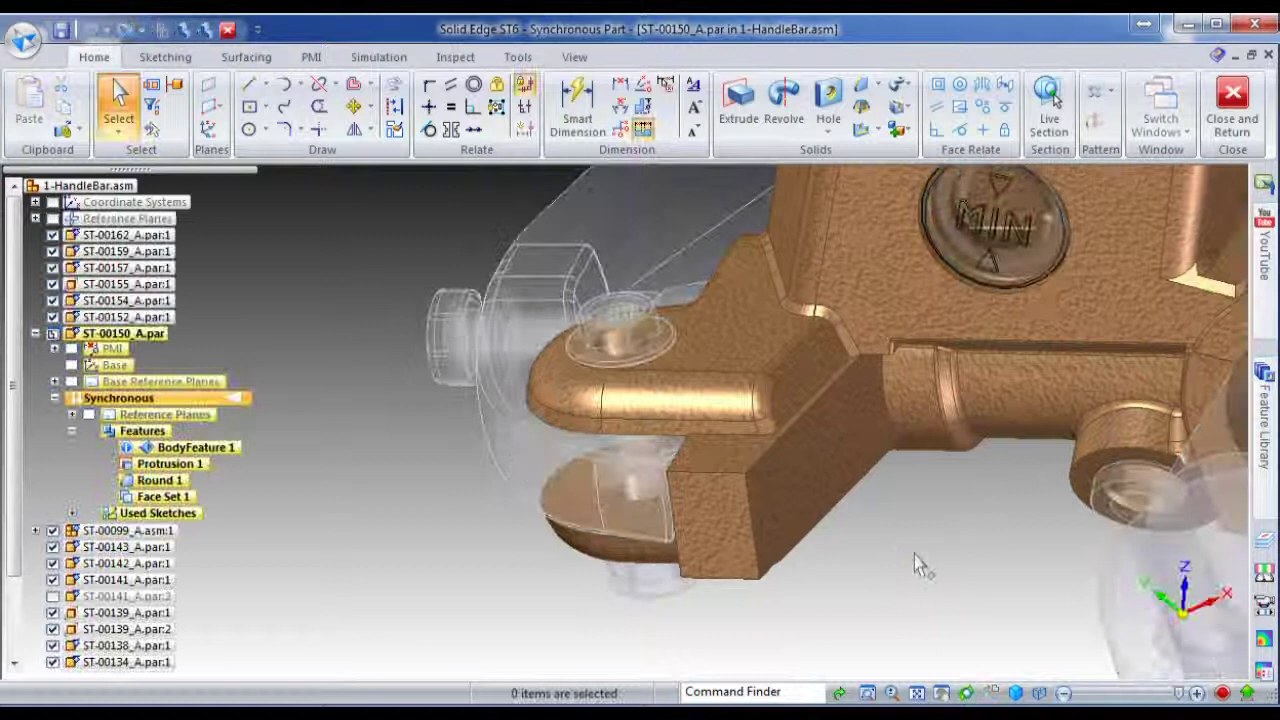
# Step: Replace the flat end face of the housing's square block with the adjacent curved outer face of the brake lever
pyautogui.click(231, 57)
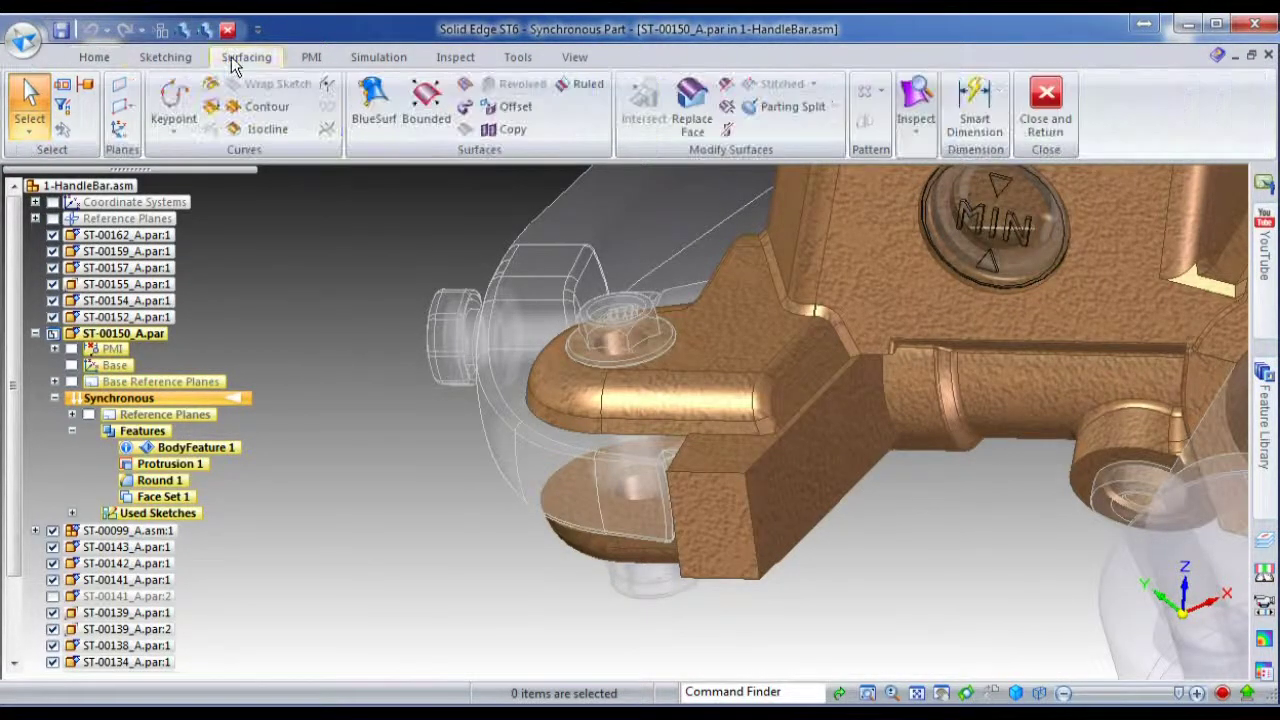
pyautogui.click(691, 105)
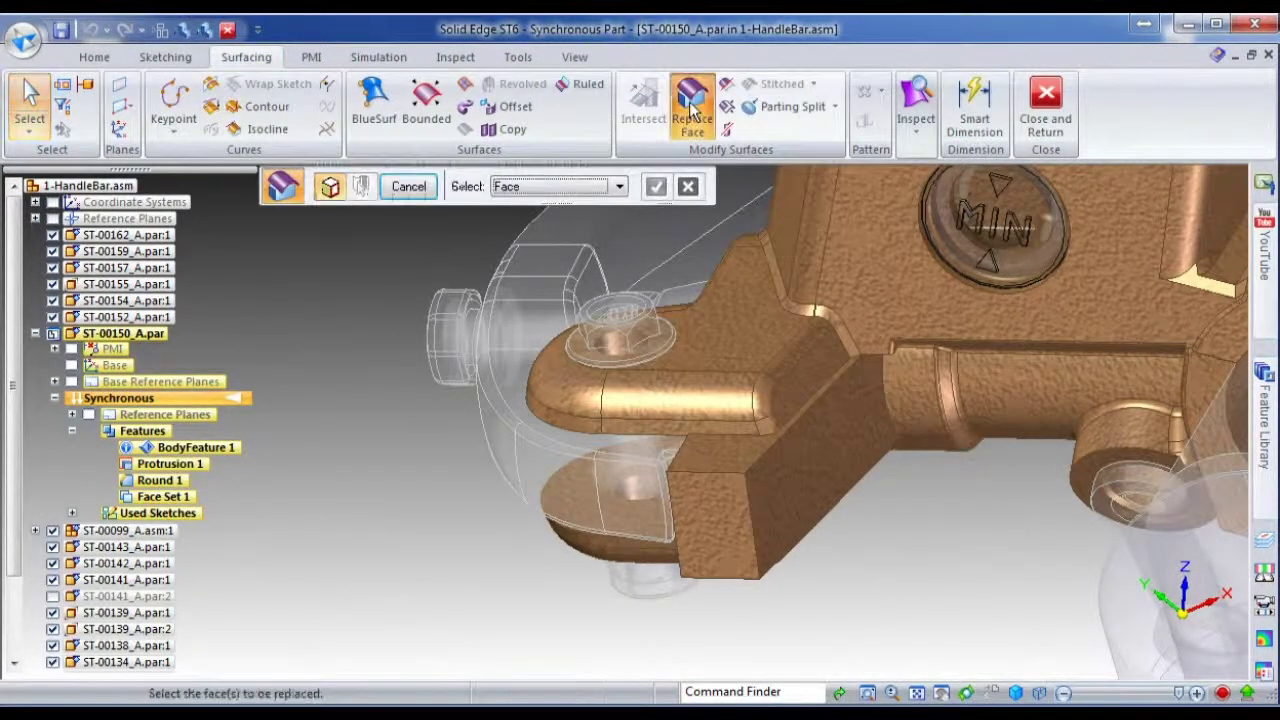
pyautogui.click(726, 554)
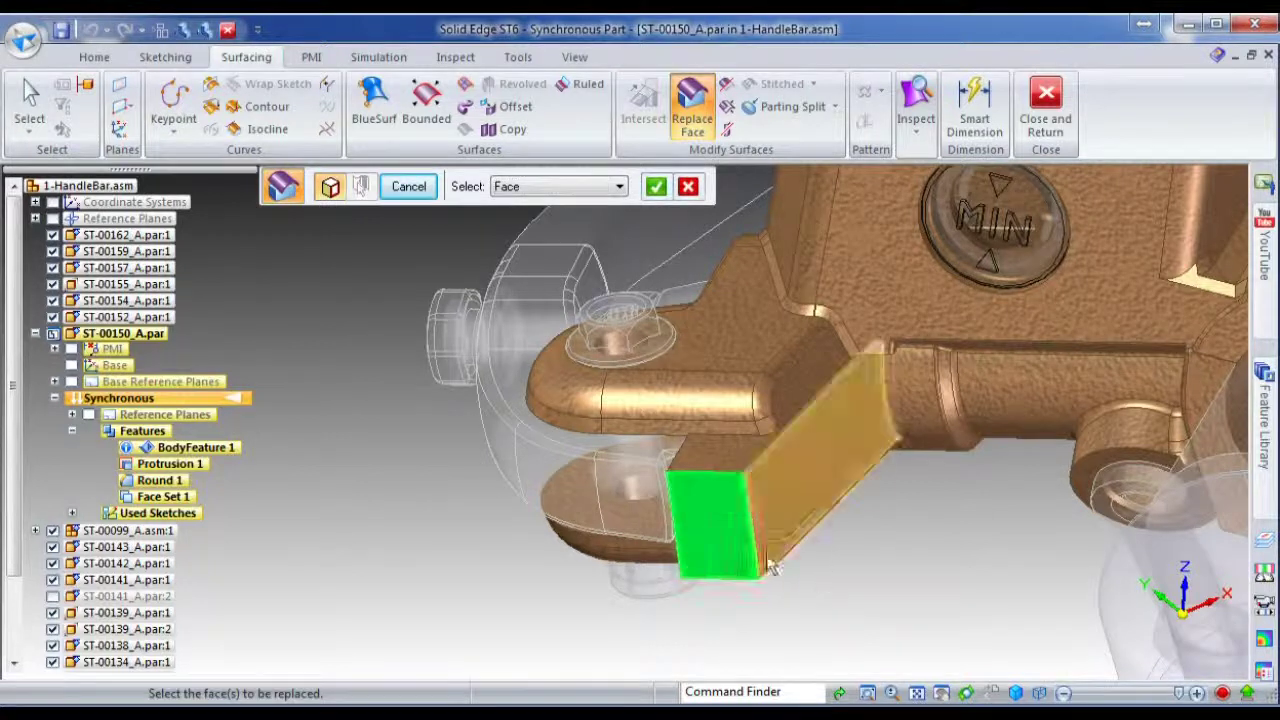
pyautogui.rightClick(831, 573)
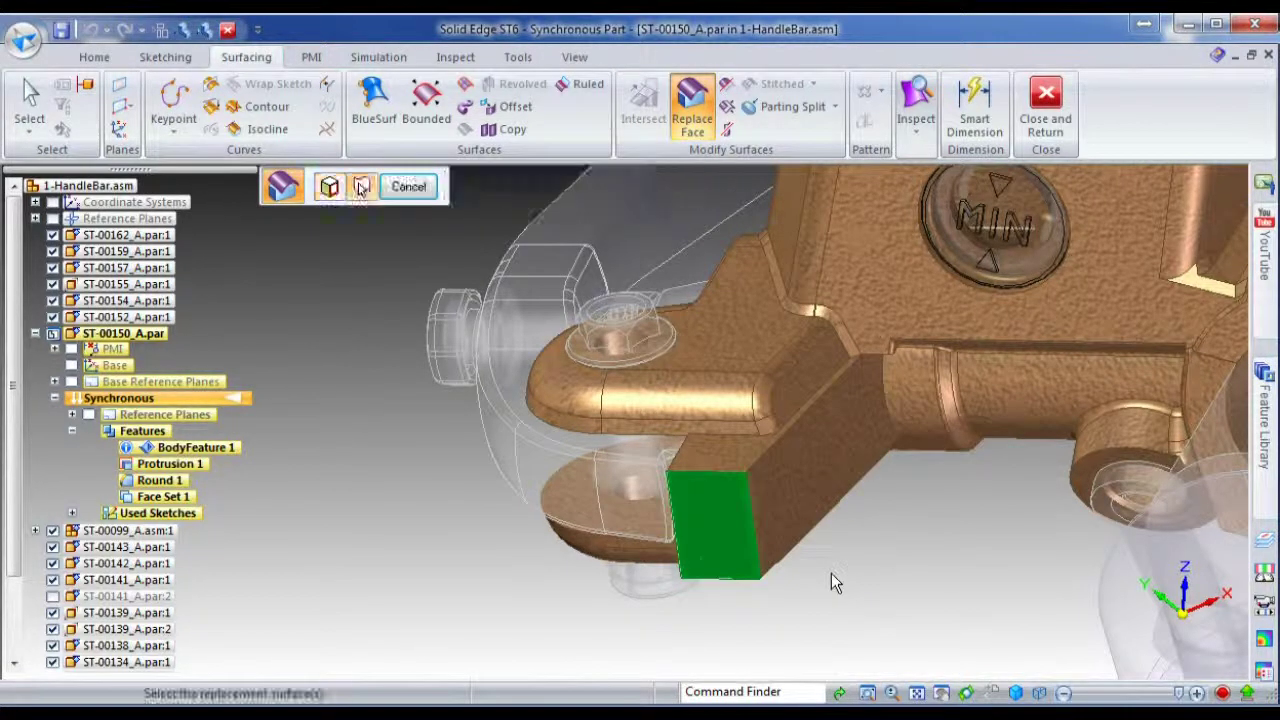
pyautogui.click(633, 514)
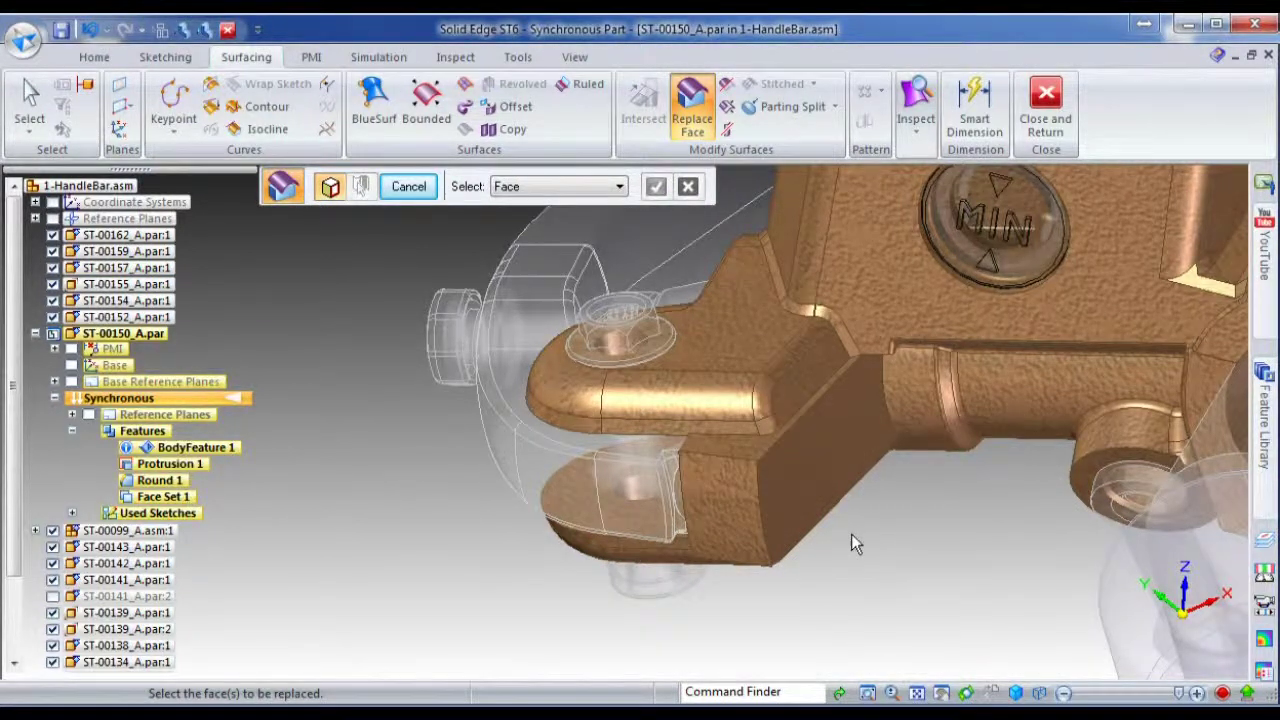
# Step: Round the vertical outer edge of the housing's reshaped block with a 2 mm radius
pyautogui.moveTo(851, 534); pyautogui.dragTo(851, 591, button='right')
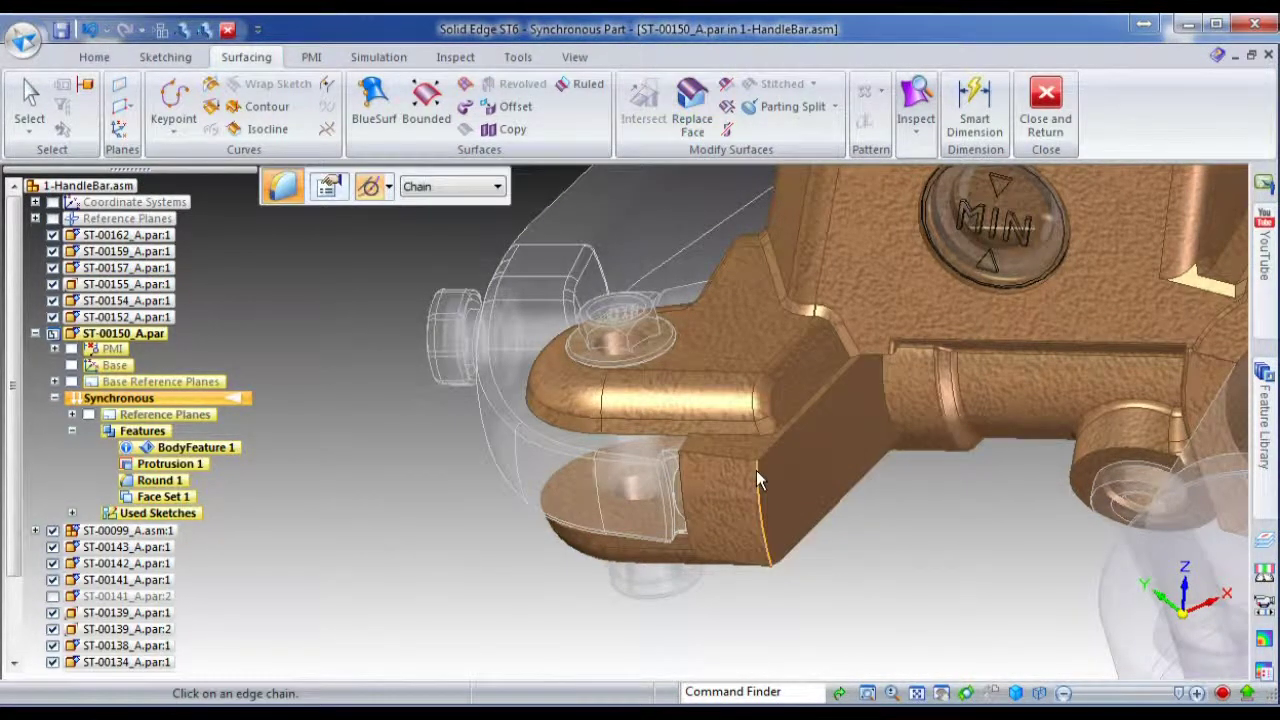
pyautogui.click(757, 480)
pyautogui.press('Return')
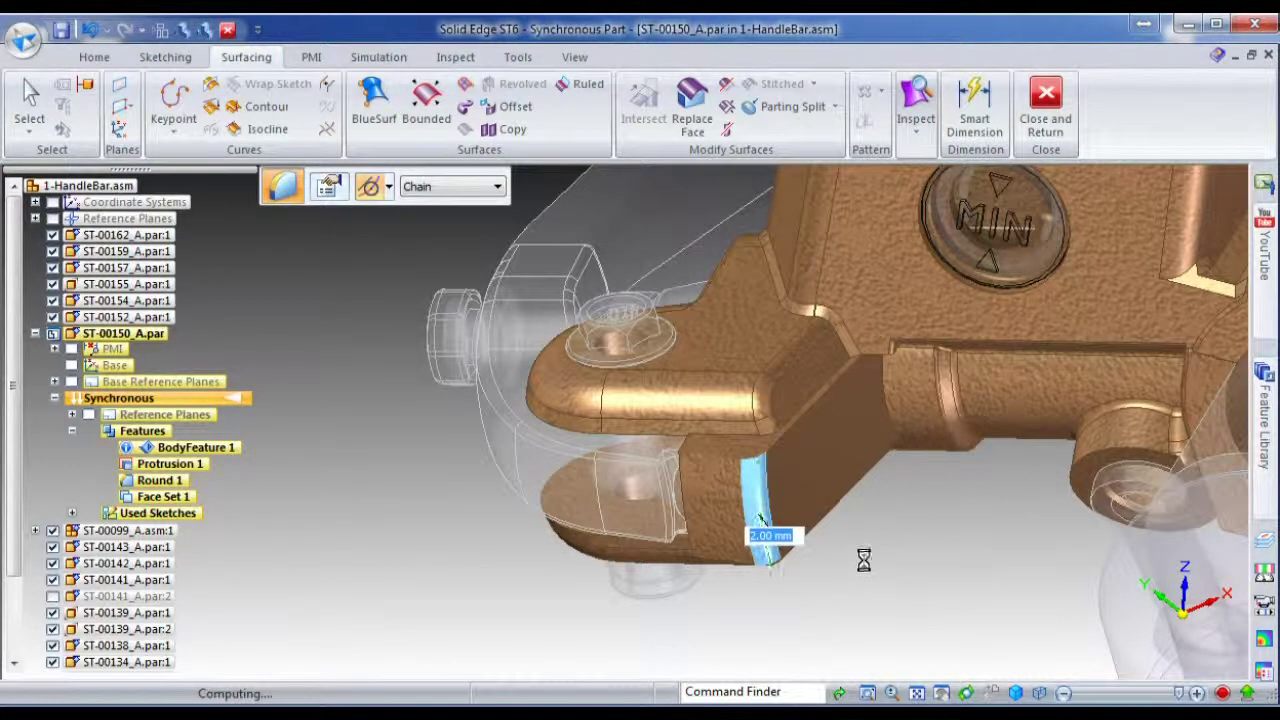
# Step: Round the edges meeting at the block's upper and lower outer corners by 0.5 mm, using Edge/Corner selection
pyautogui.click(430, 187)
pyautogui.click(431, 206)
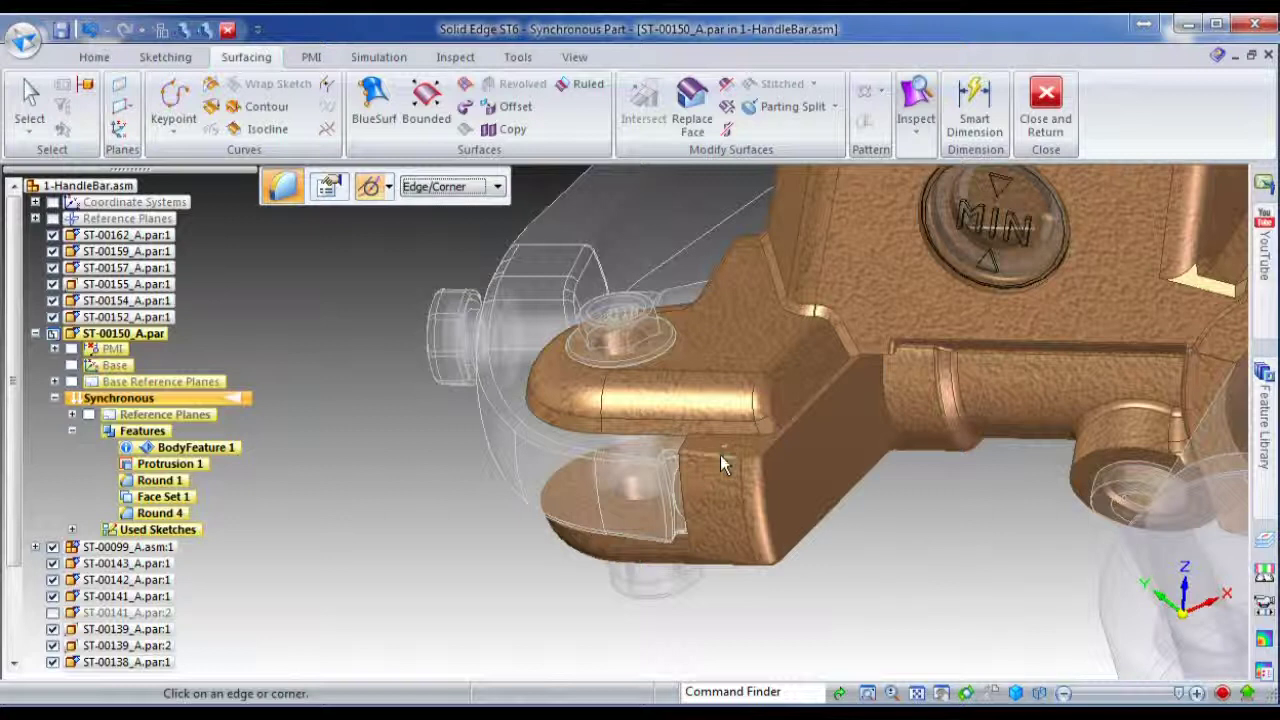
pyautogui.click(751, 461)
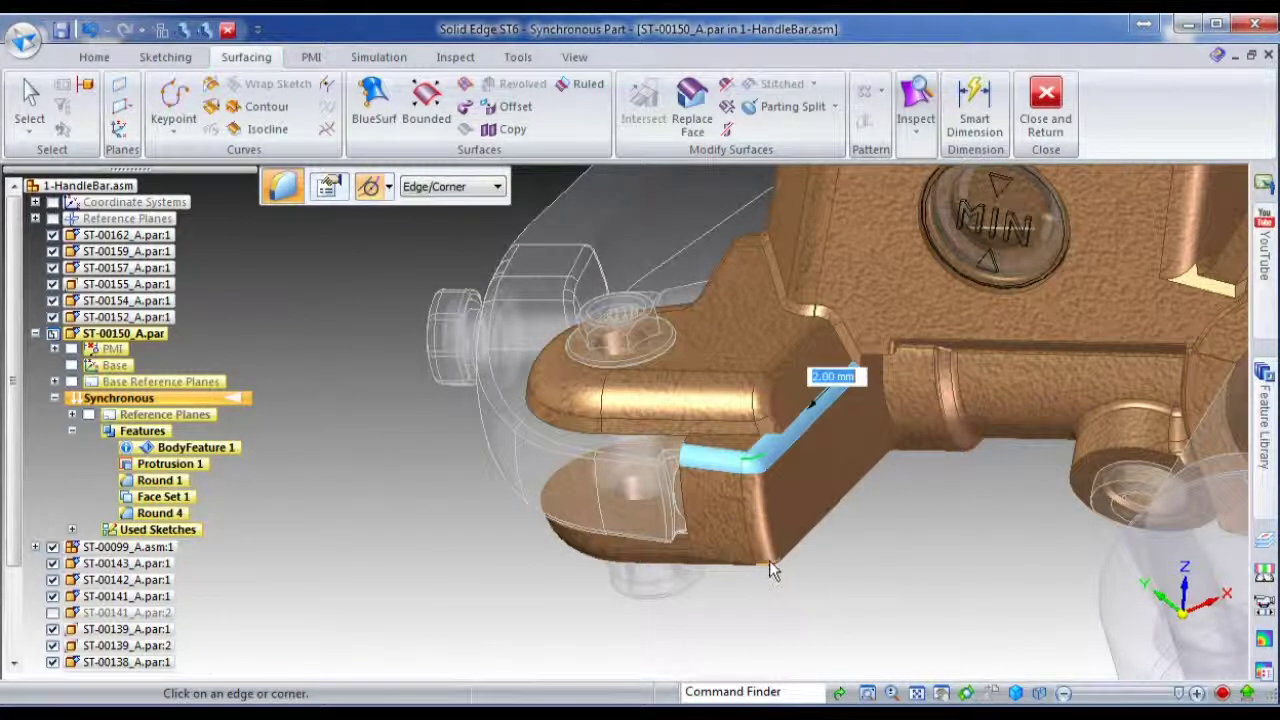
pyautogui.write('.5')
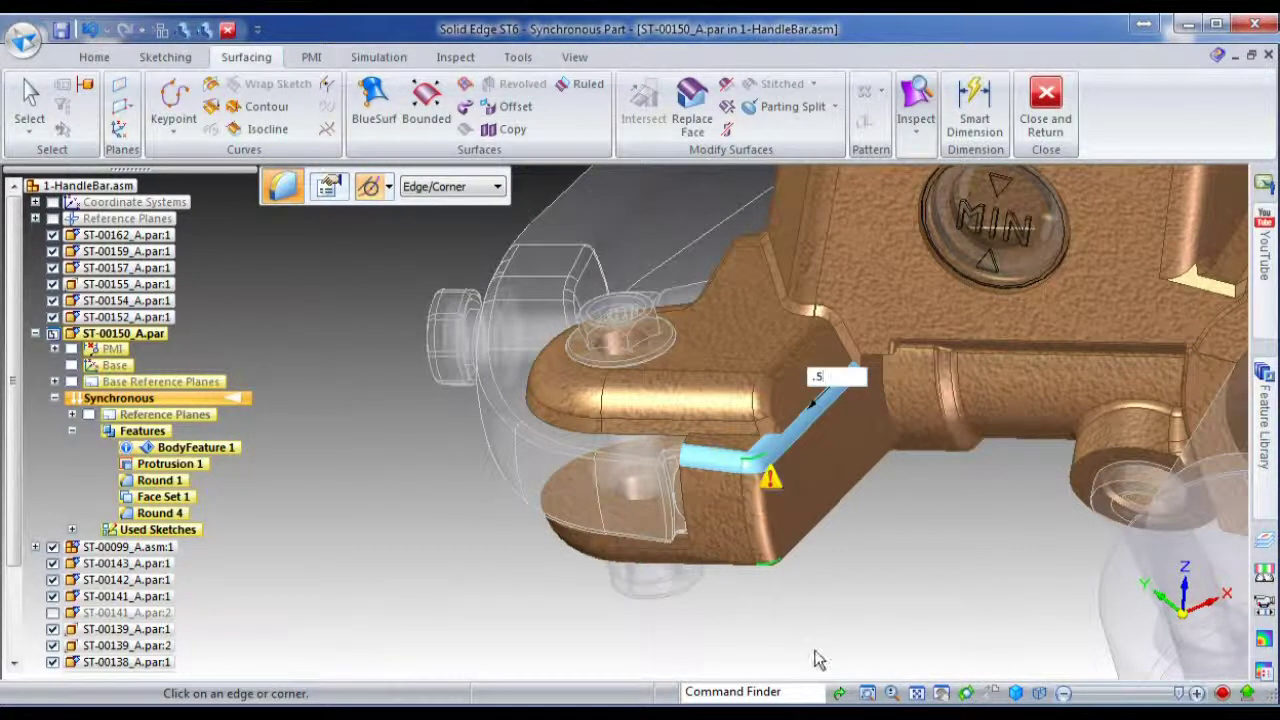
pyautogui.press('Return')
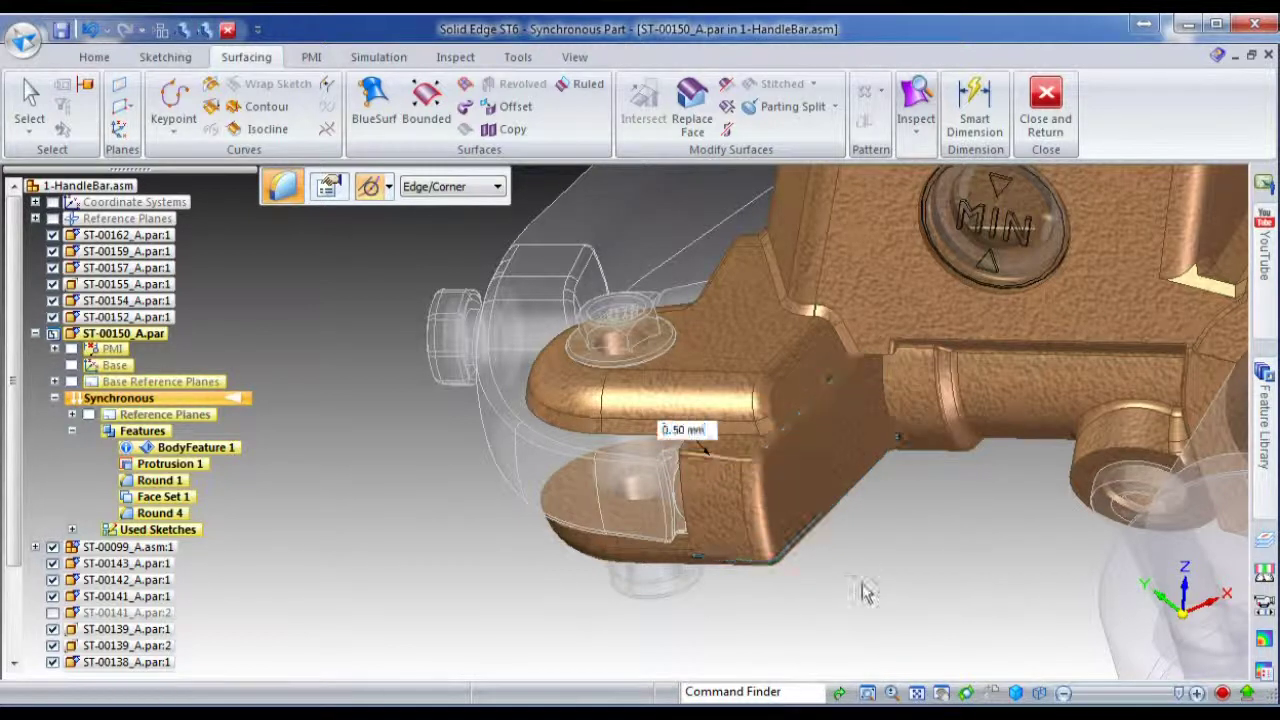
pyautogui.press('Escape')
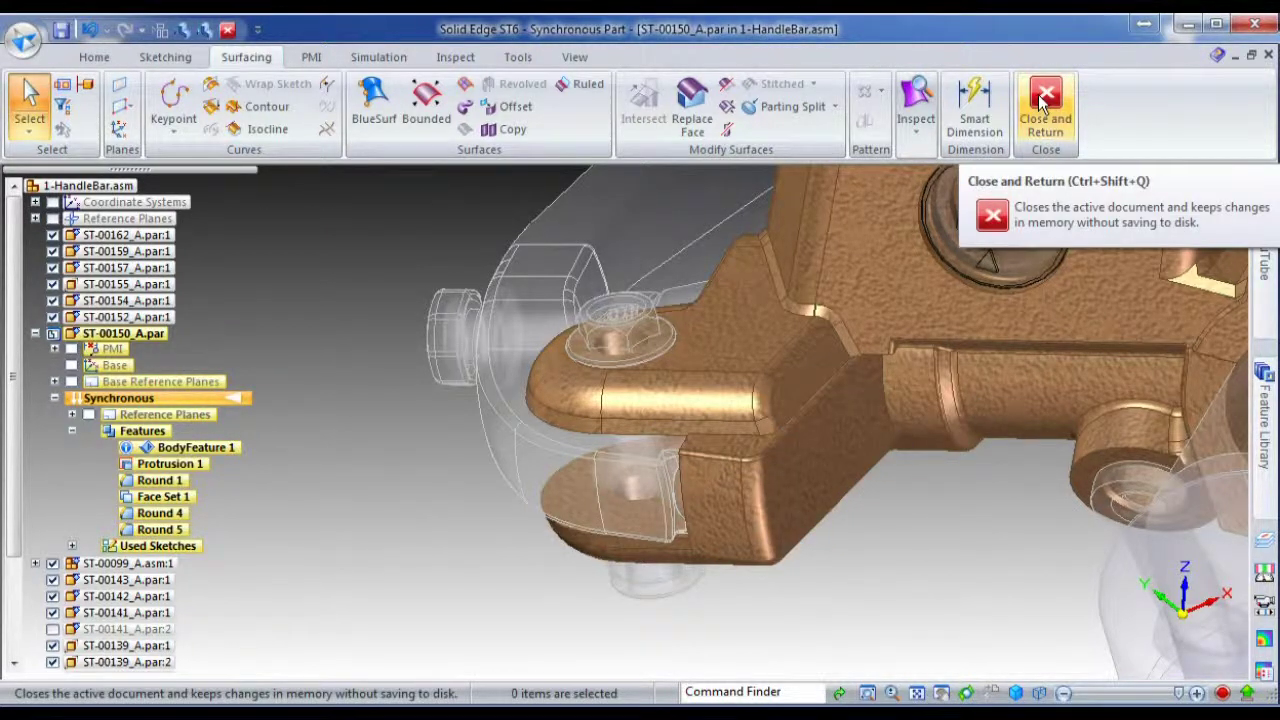
# Step: Return to the handlebar assembly and apply the display configuration 3 - Edit Handle
pyautogui.click(1044, 100)
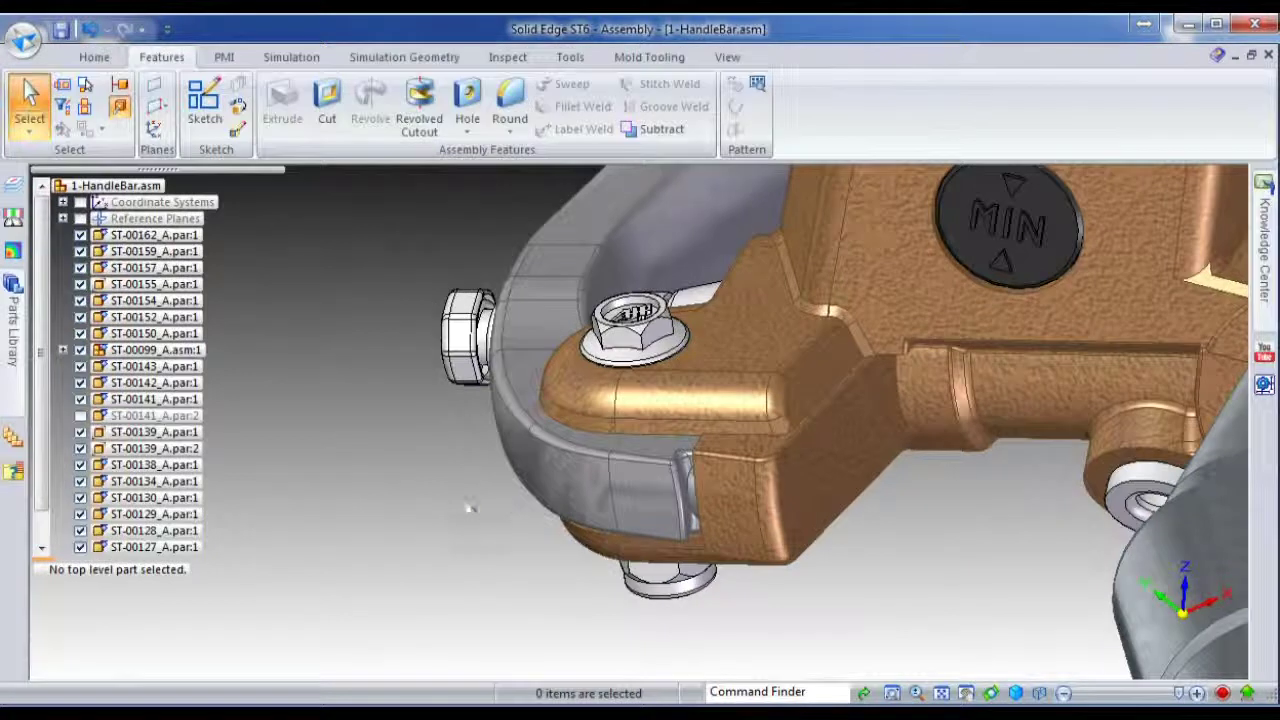
pyautogui.rightClick(430, 513)
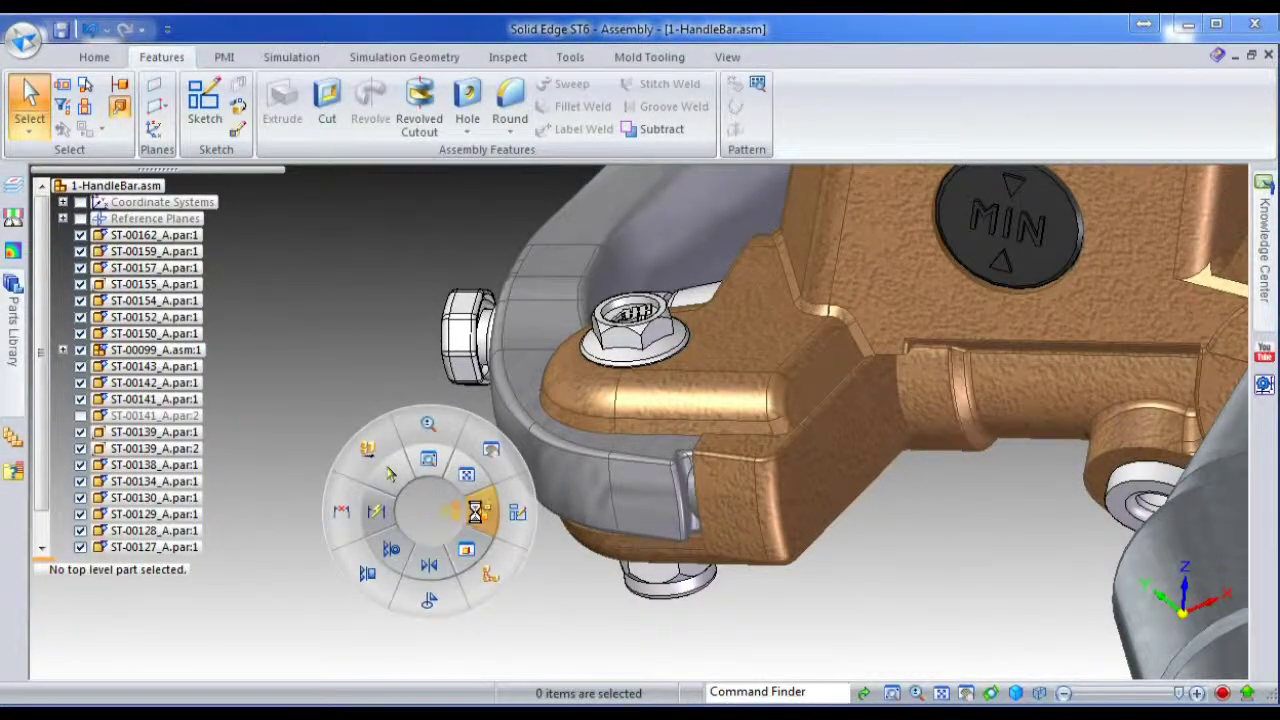
pyautogui.click(486, 509)
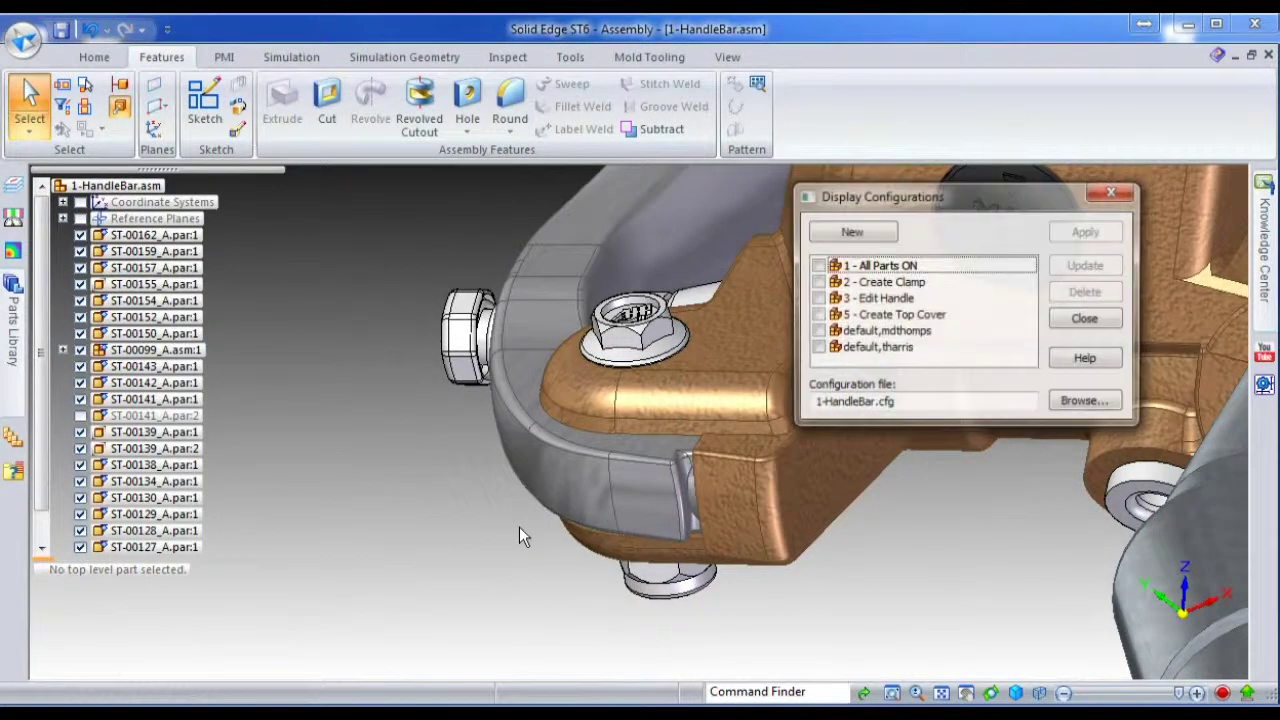
pyautogui.click(818, 298)
pyautogui.click(1087, 232)
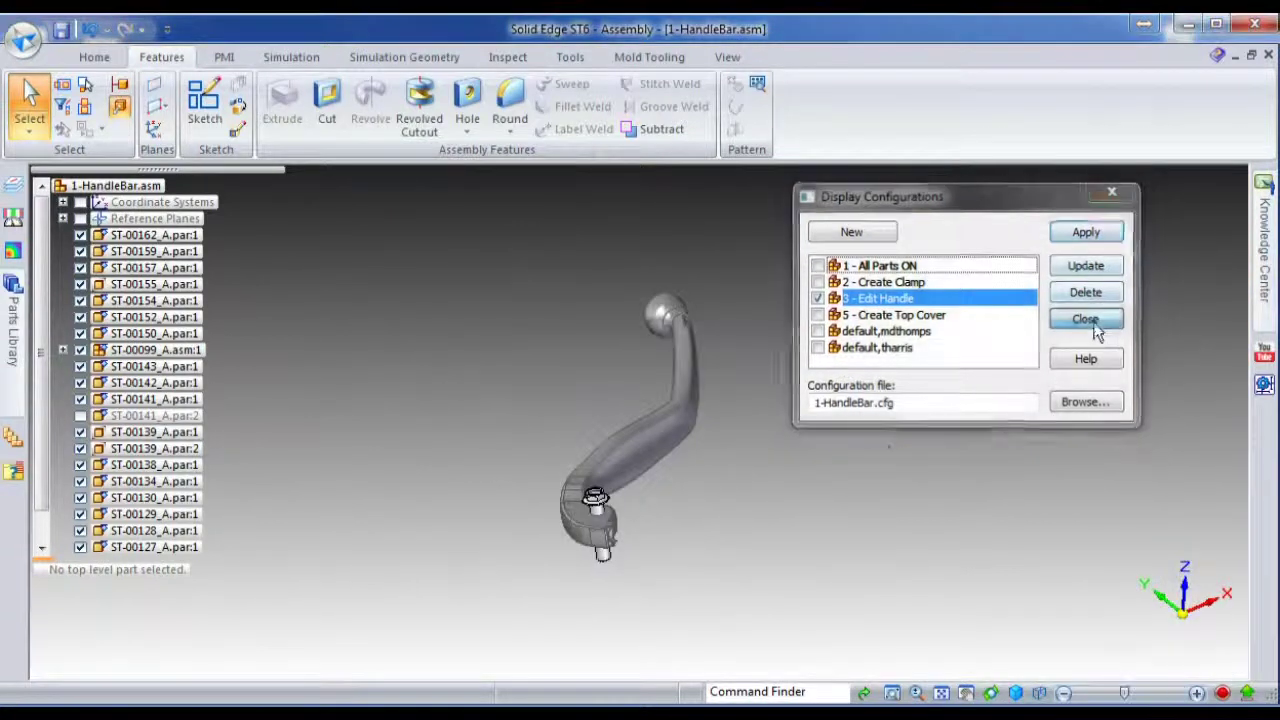
pyautogui.click(1086, 319)
pyautogui.scroll(5, 591, 552)
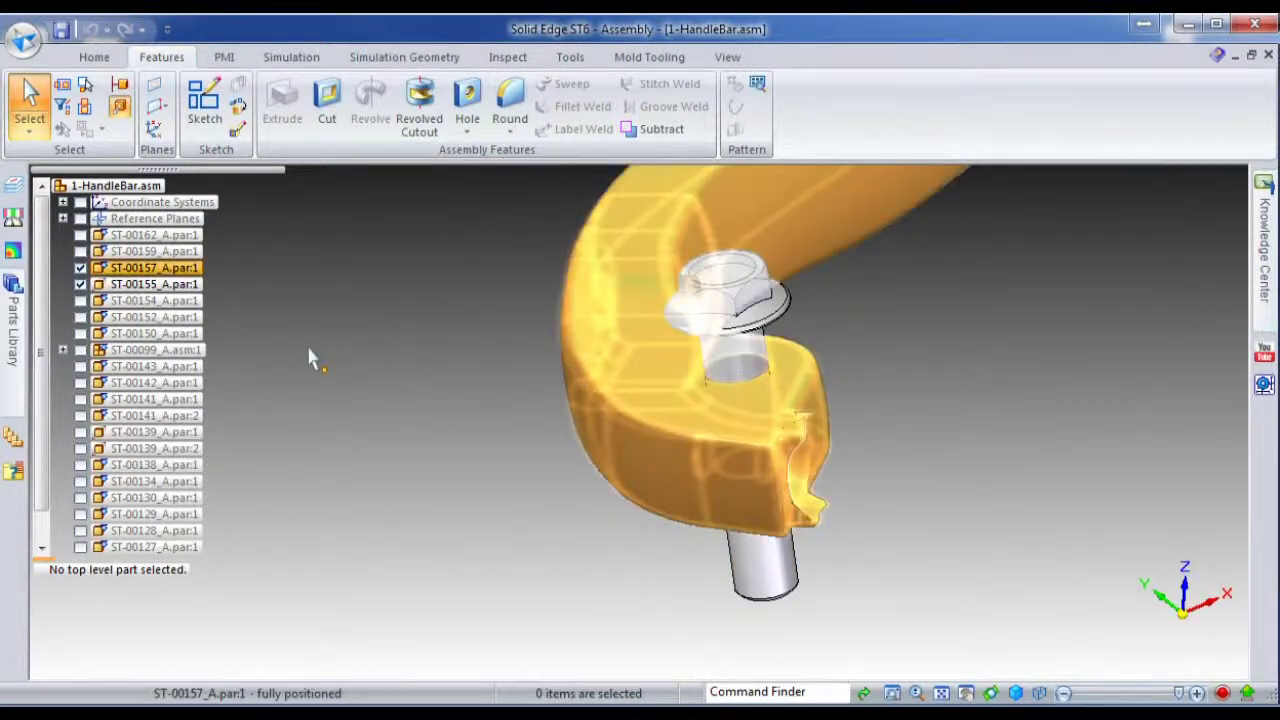
# Step: Place the ST-00131 part from the HandleBar library folder and align its cylinder axially with the bolt shank
pyautogui.click(15, 318)
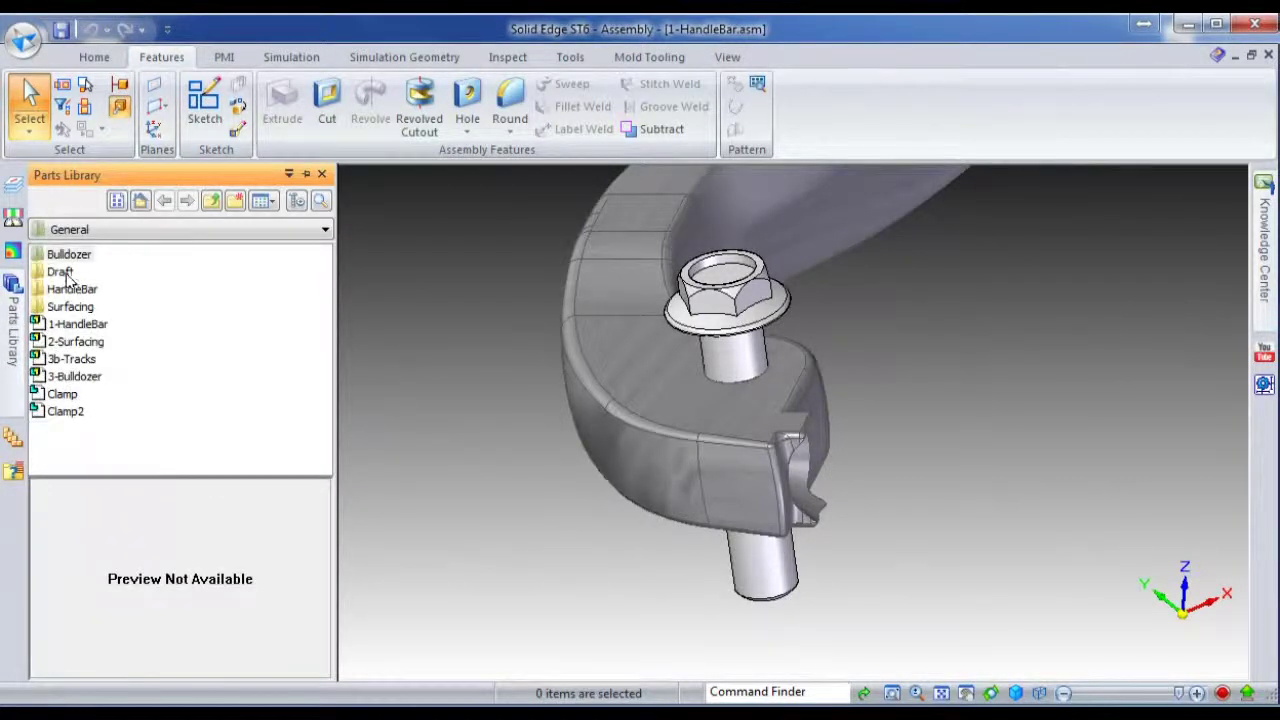
pyautogui.doubleClick(70, 290)
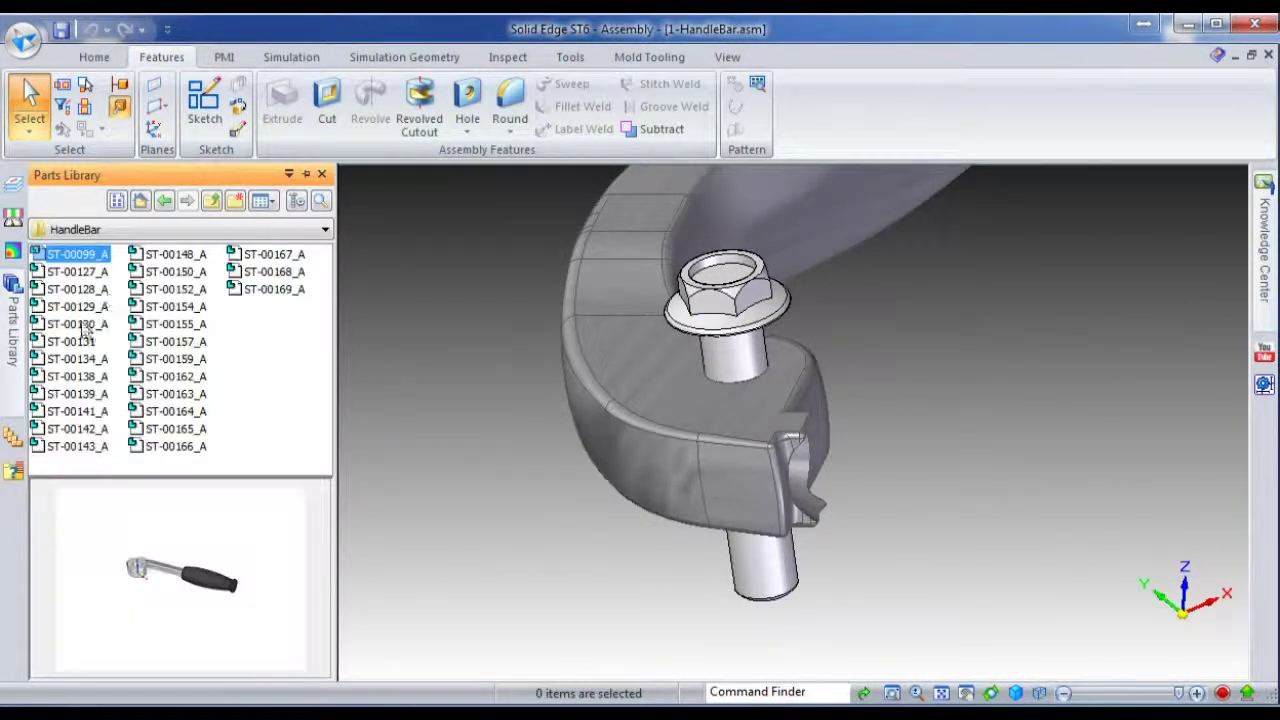
pyautogui.moveTo(56, 341); pyautogui.dragTo(871, 321)
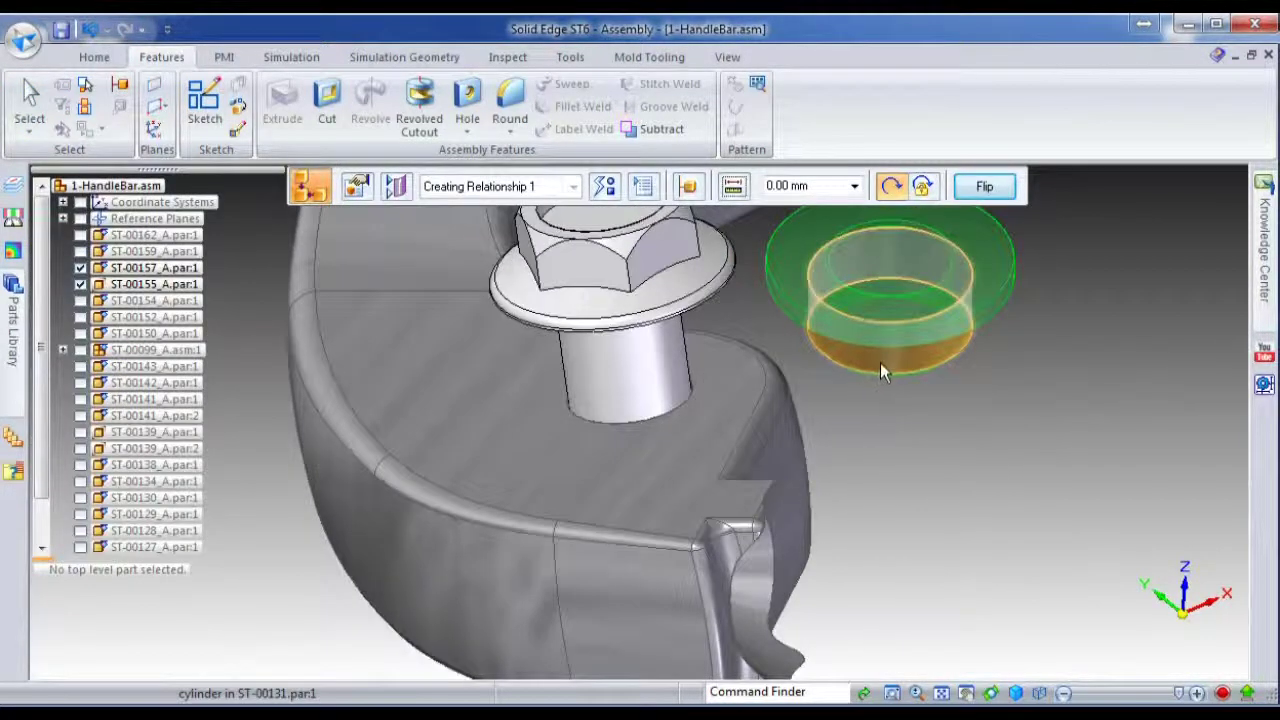
pyautogui.click(881, 363)
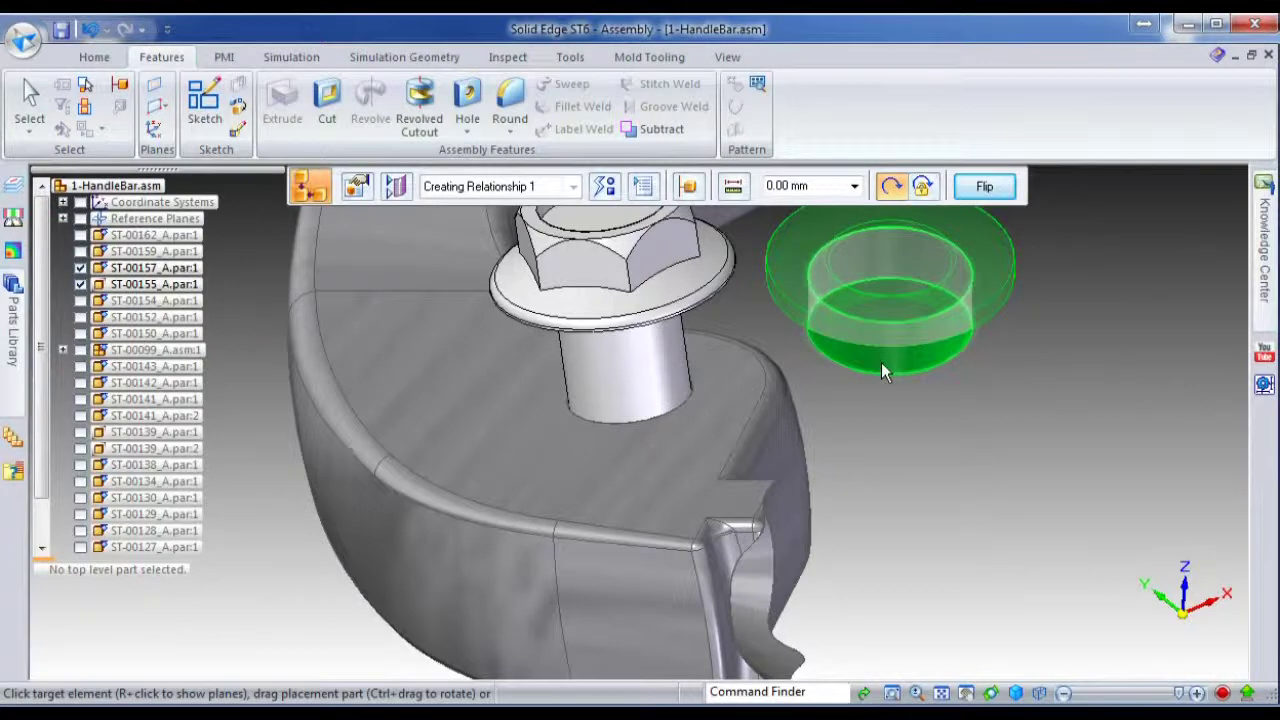
pyautogui.click(665, 381)
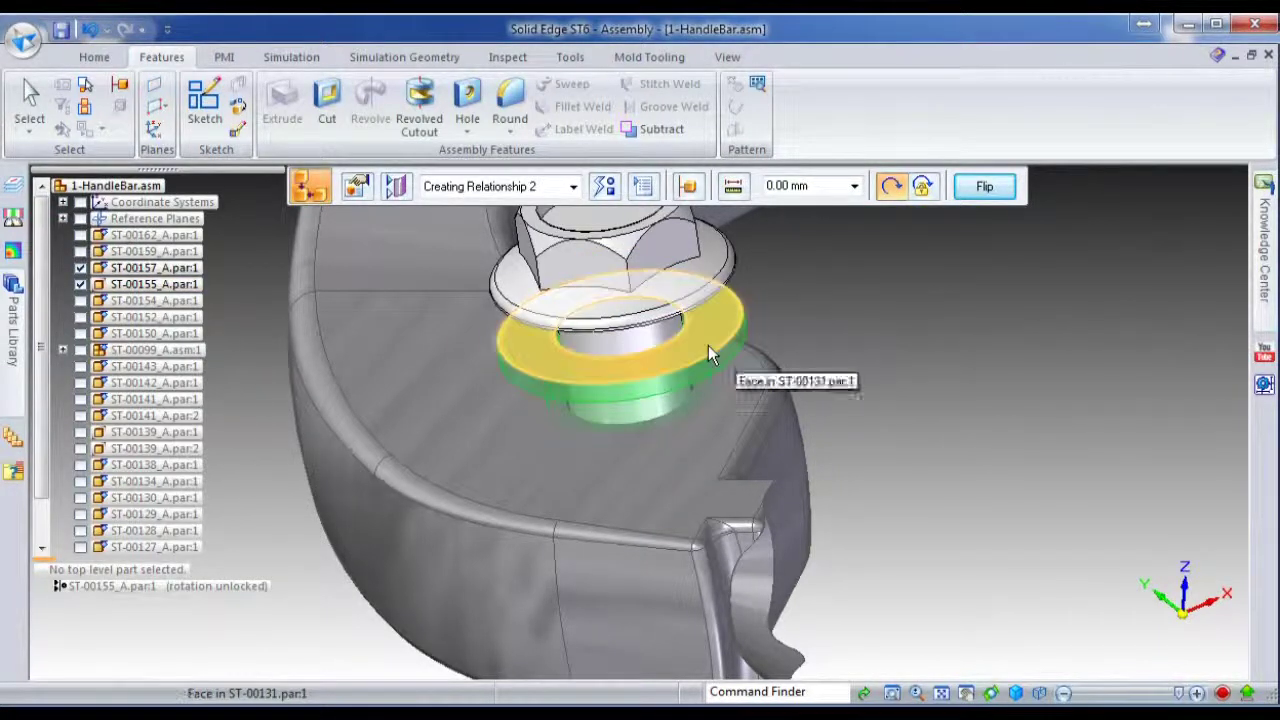
# Step: Mate the underside of the ST-00131 bushing's flange to the upper face of the brake lever
pyautogui.rightClick(707, 348)
pyautogui.click(790, 369)
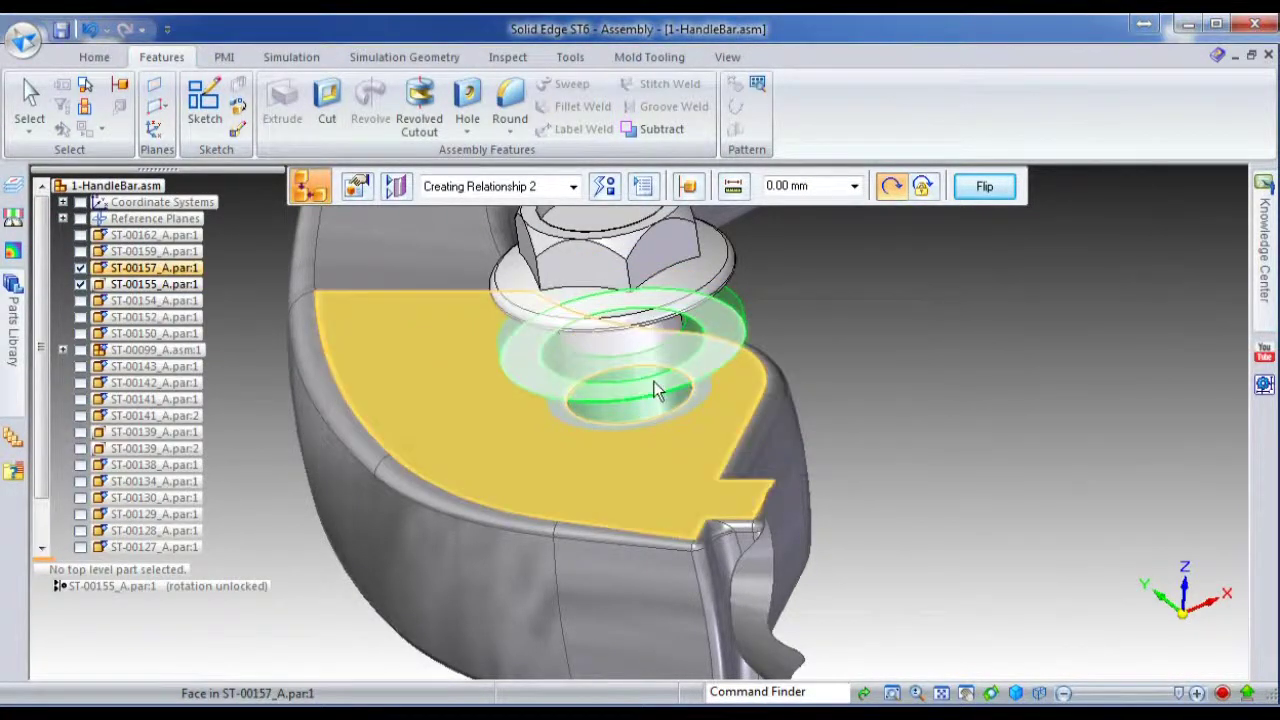
pyautogui.click(717, 391)
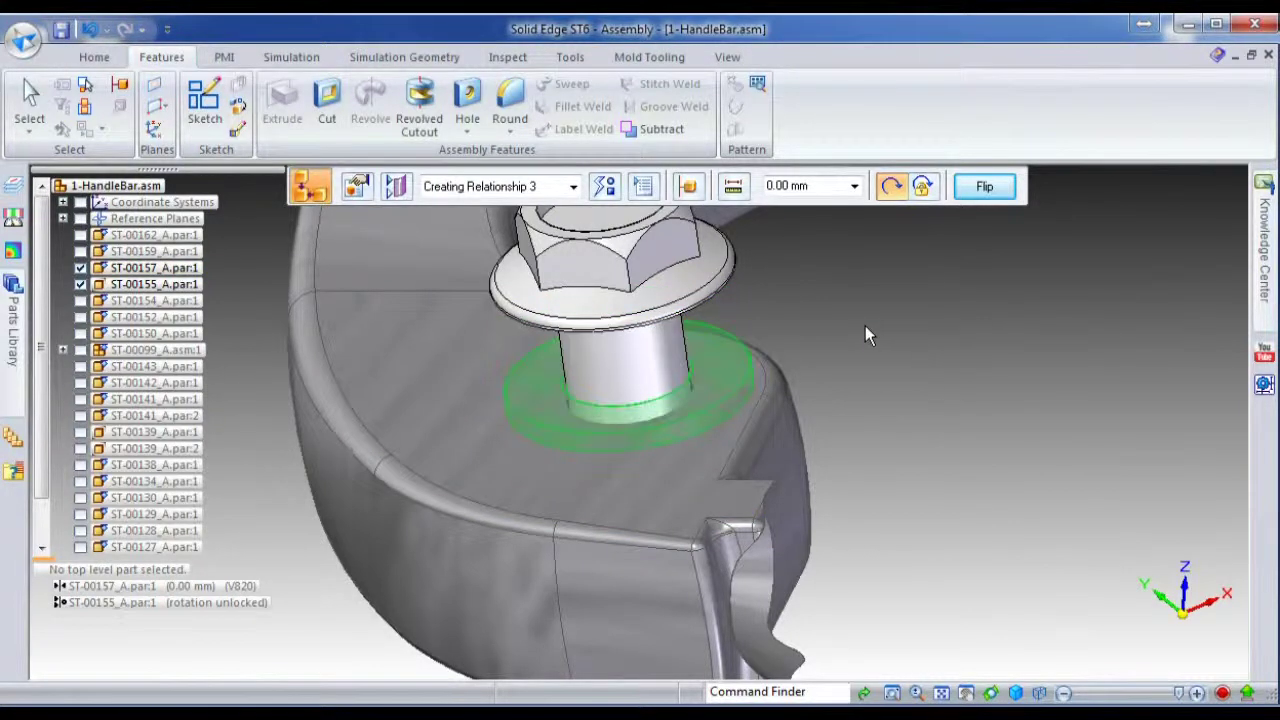
pyautogui.press('Escape')
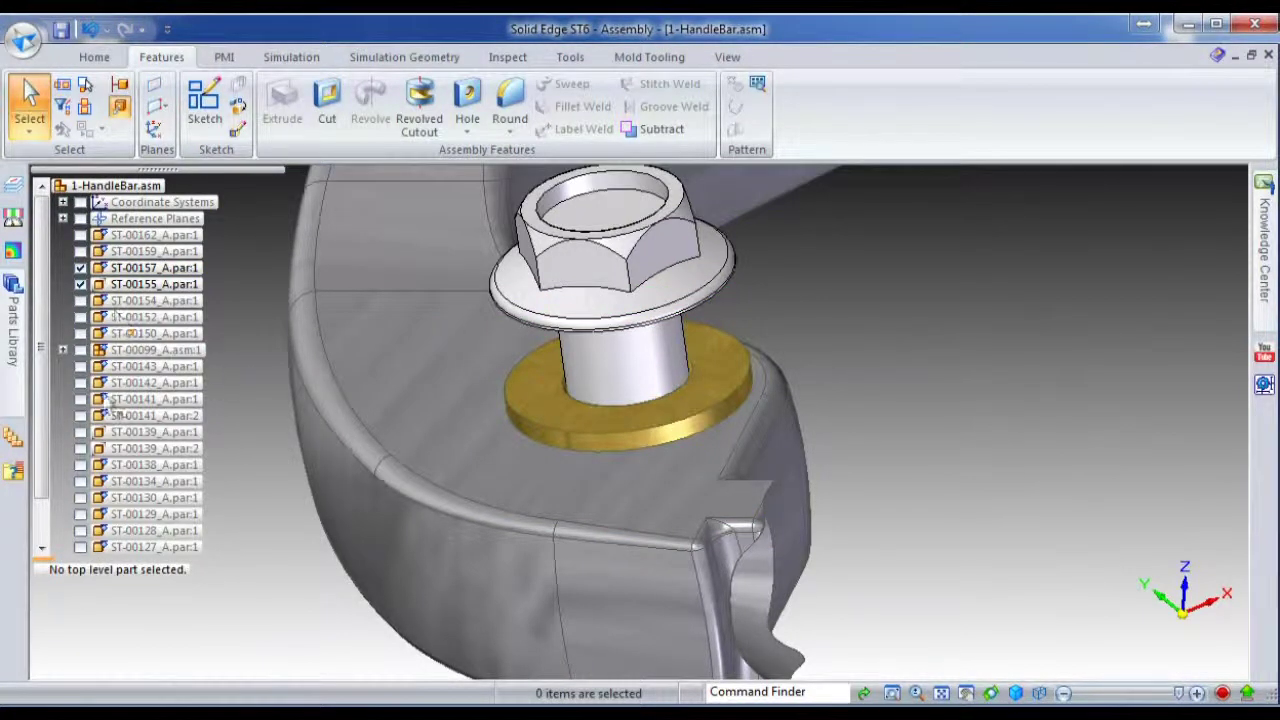
# Step: Paste a copy of the ST-00131 bushing and align it axially with the bolt shank below the lever
pyautogui.moveTo(42, 348); pyautogui.dragTo(55, 498)
pyautogui.click(105, 548)
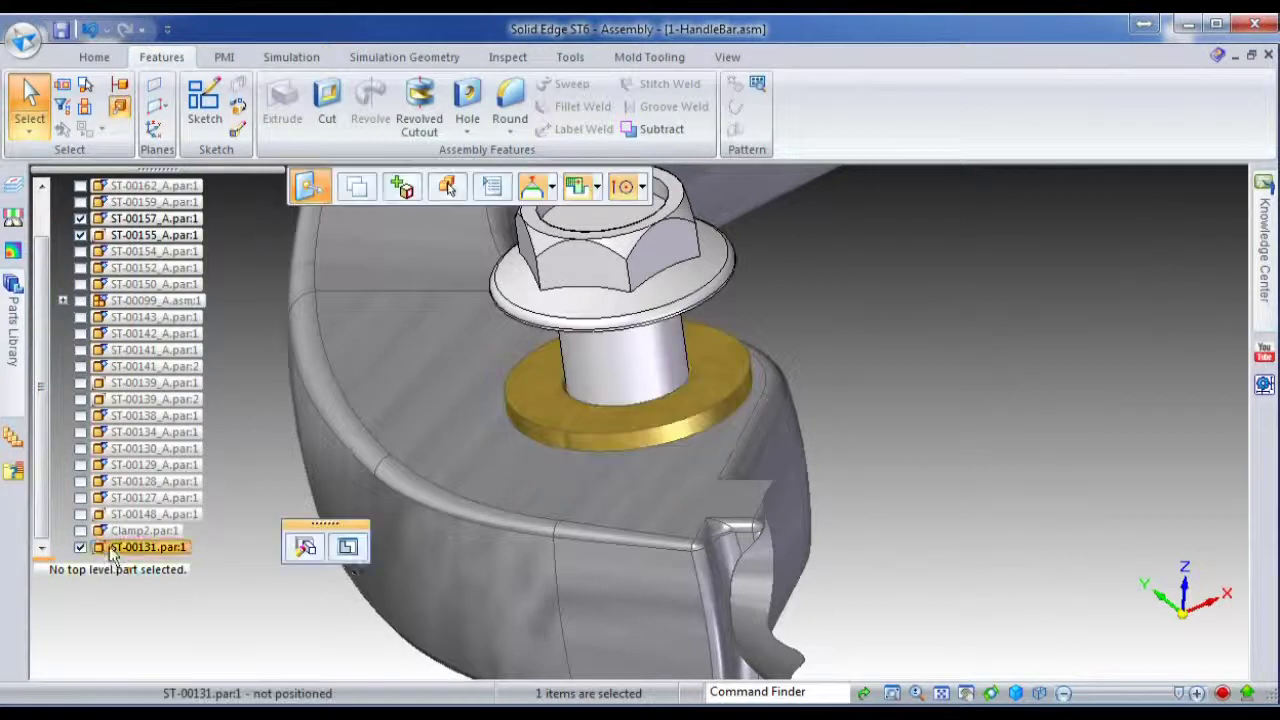
pyautogui.hotkey('ctrl', 'v')
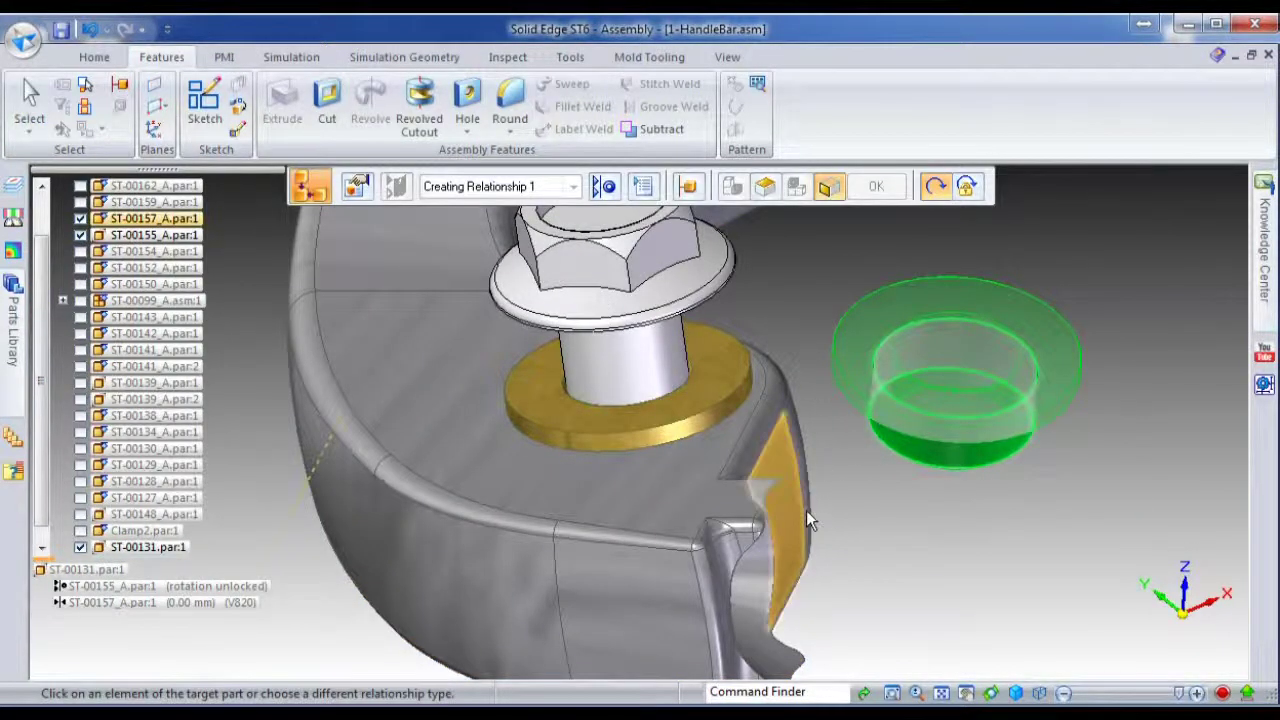
pyautogui.moveTo(806, 510); pyautogui.dragTo(814, 428, button='middle')
pyautogui.click(699, 608)
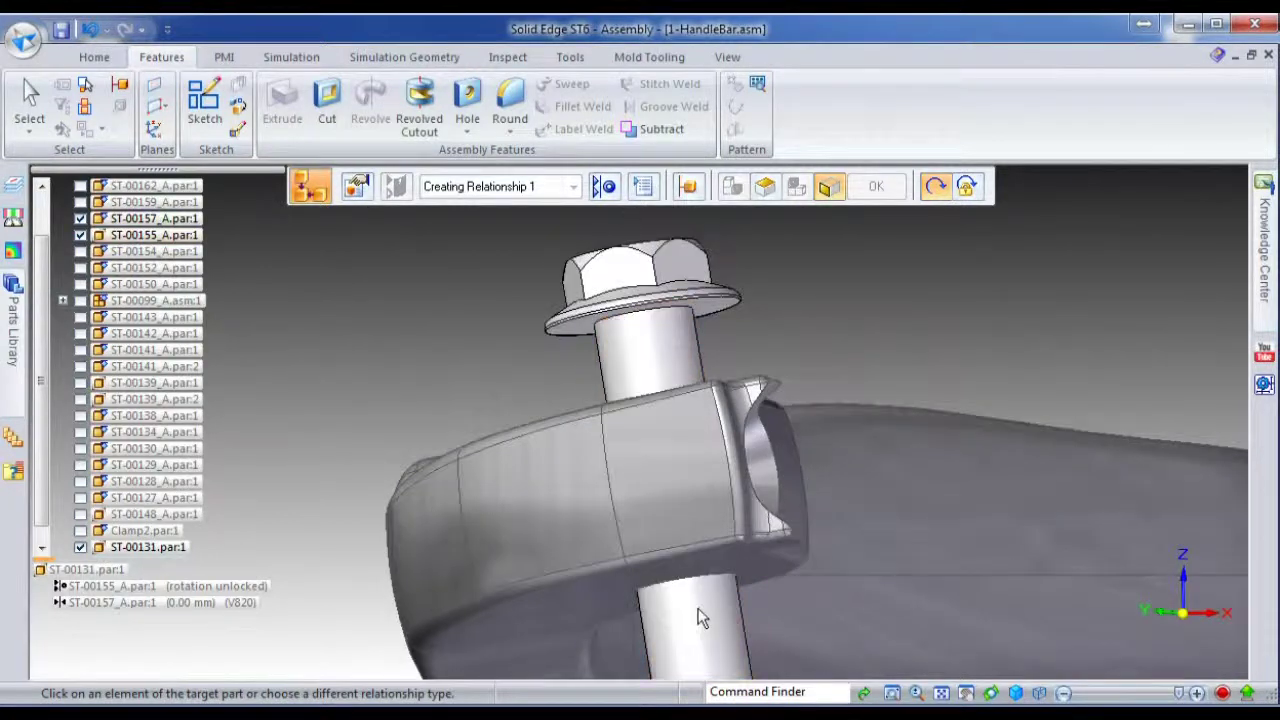
# Step: Mate the copied bushing's flange to the underside of the brake lever with a 0.00 mm offset
pyautogui.scroll(4, 706, 592)
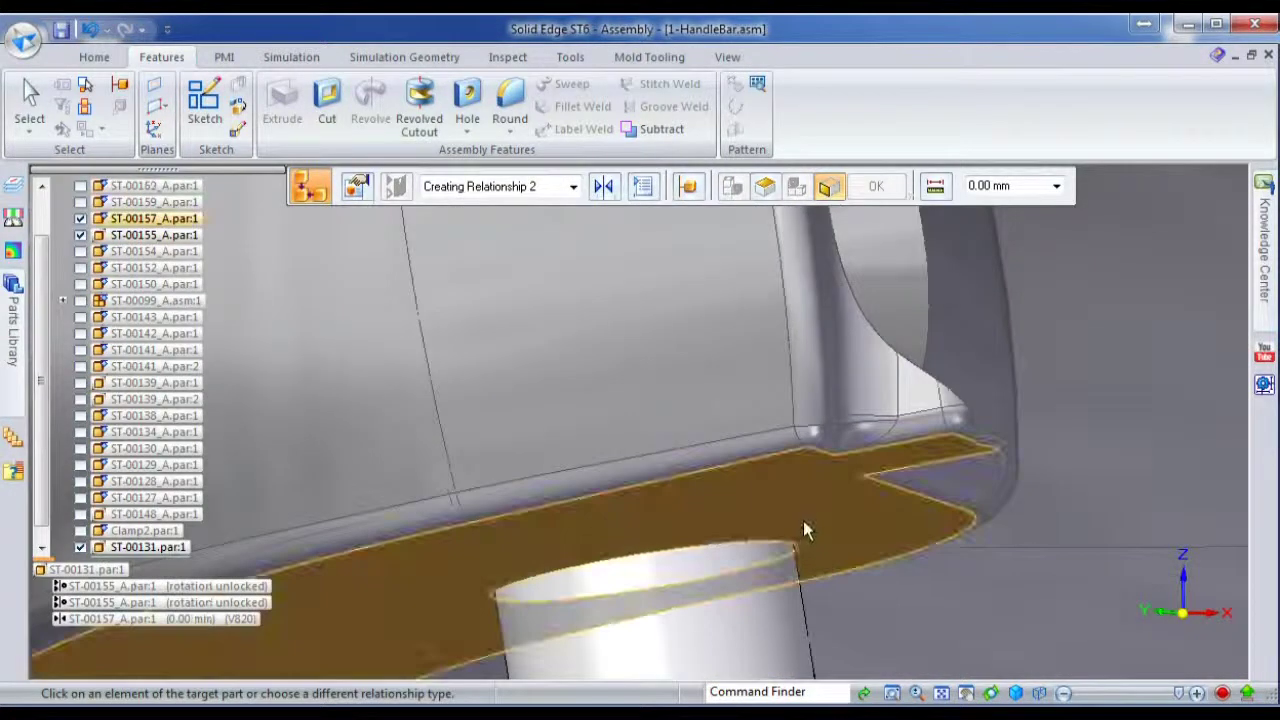
pyautogui.click(803, 519)
pyautogui.scroll(-4, 787, 352)
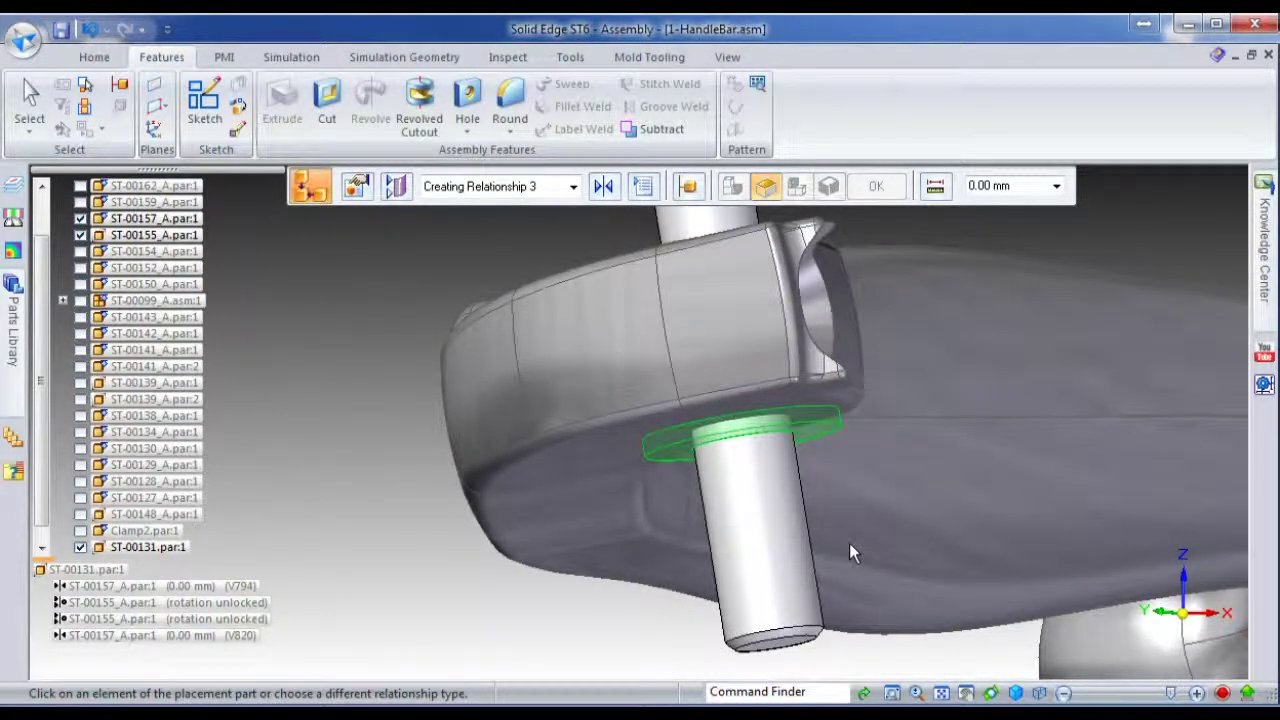
pyautogui.press('Escape')
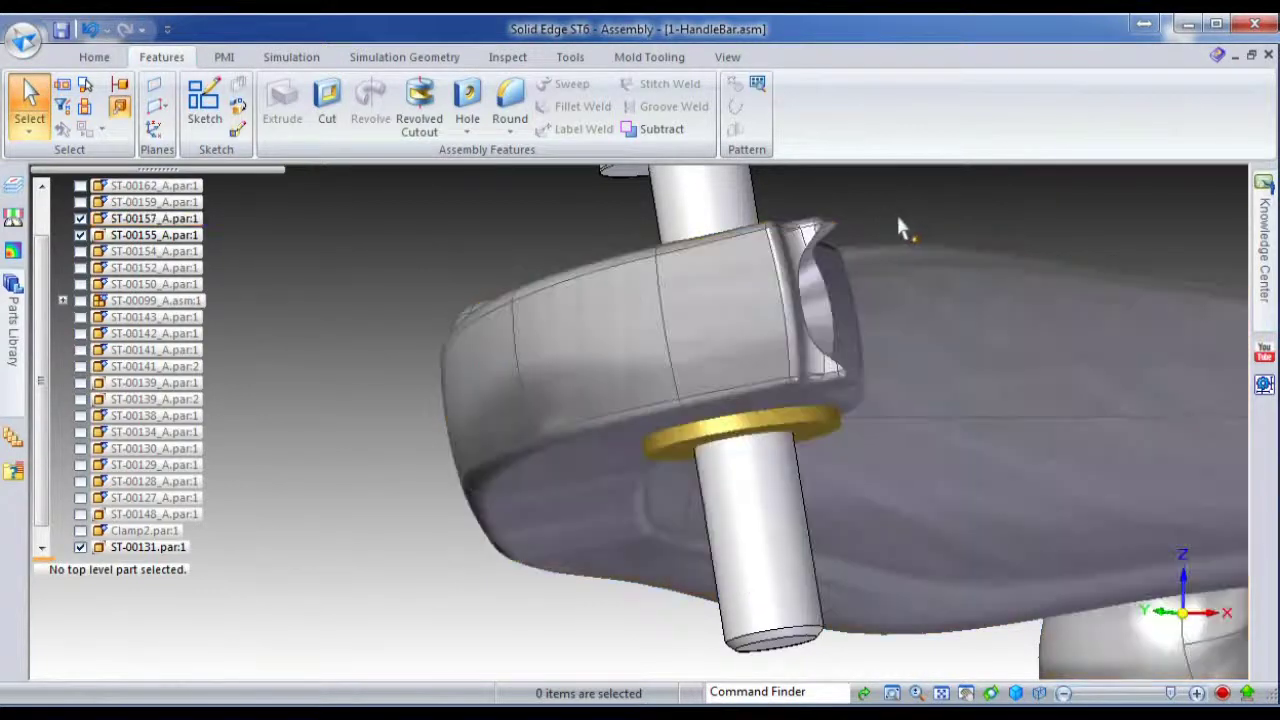
# Step: Subtract the upper and lower bushings from the brake lever ST-00157_A, with synchronous subtractions and no links for ordered operations
pyautogui.moveTo(898, 218); pyautogui.dragTo(900, 266, button='middle')
pyautogui.scroll(-3, 676, 186)
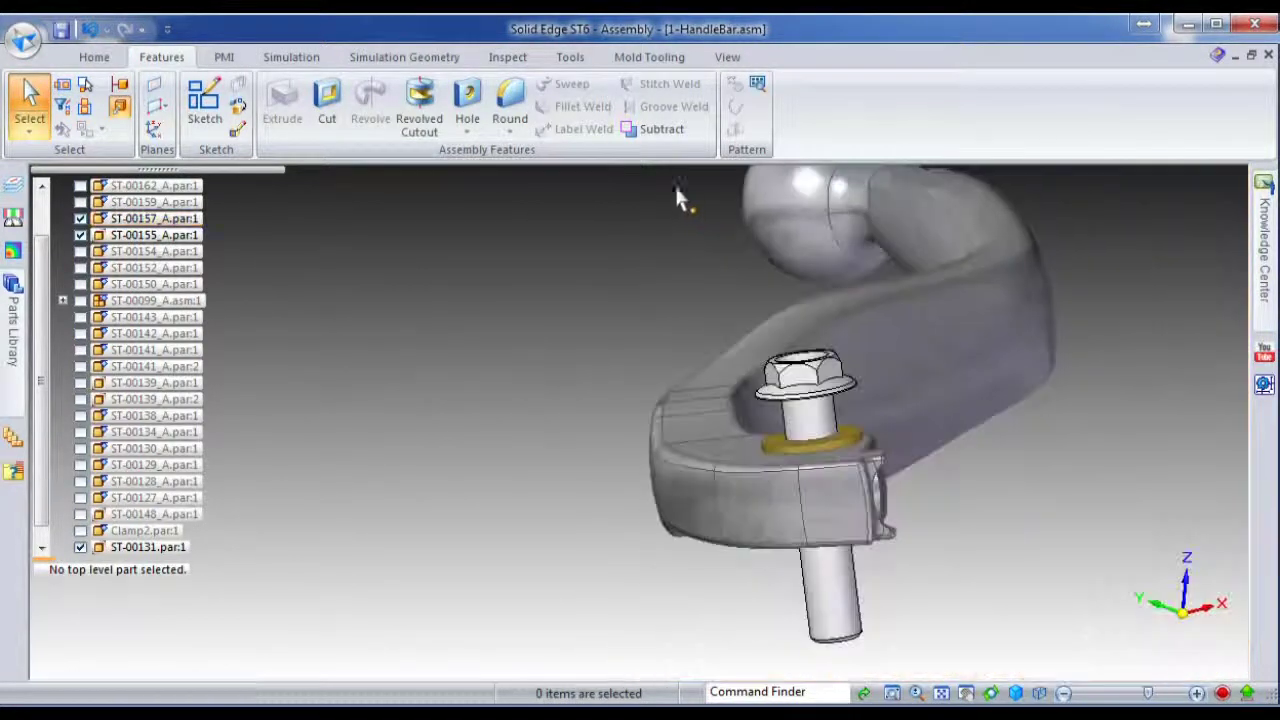
pyautogui.scroll(2, 955, 518)
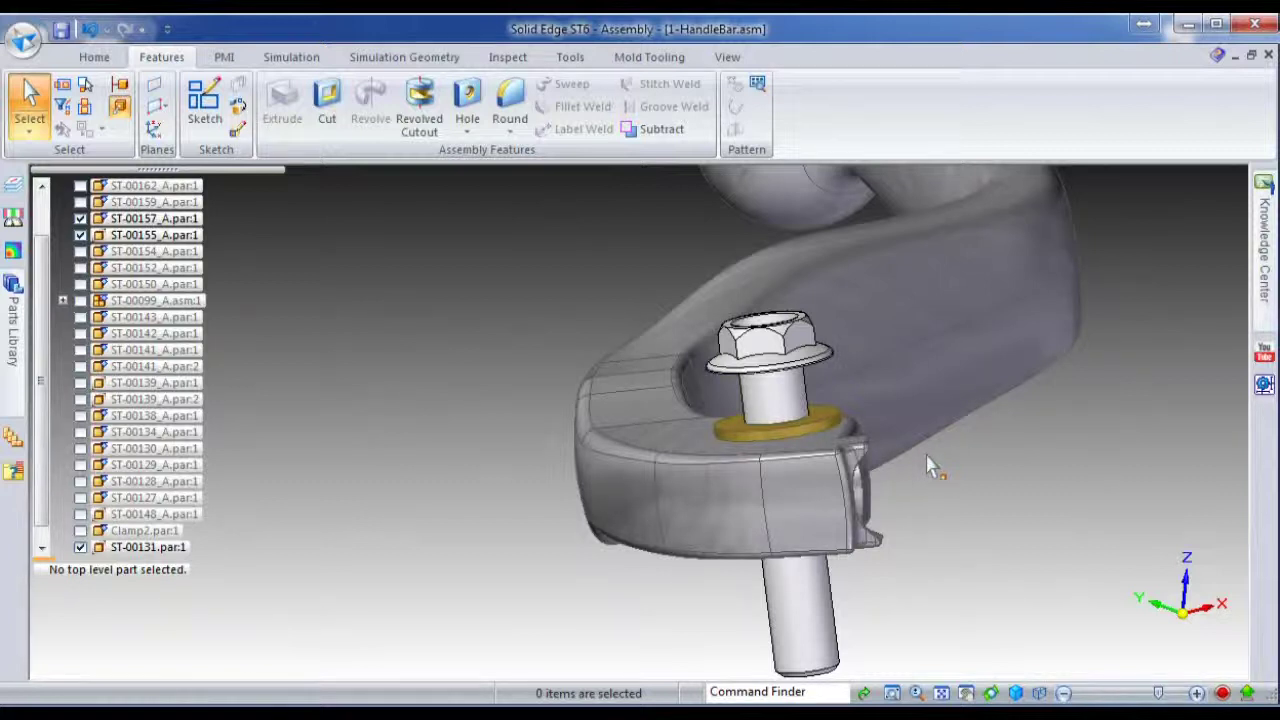
pyautogui.click(652, 129)
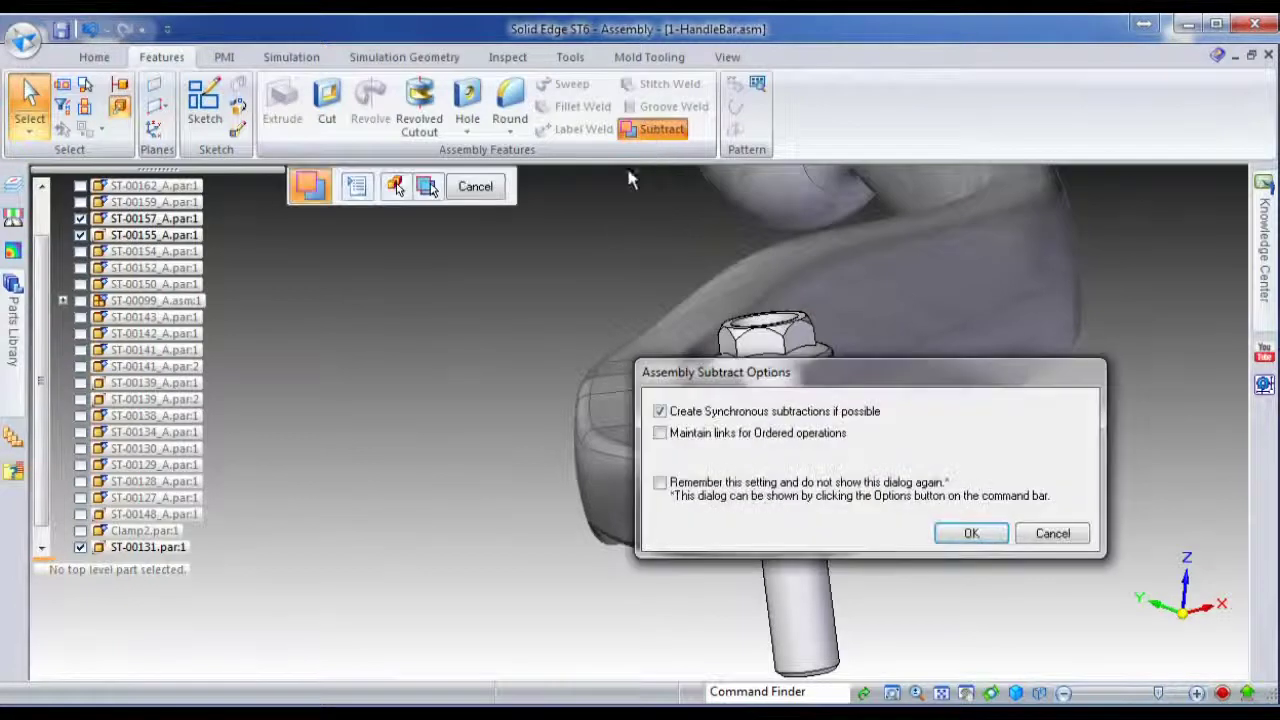
pyautogui.click(971, 533)
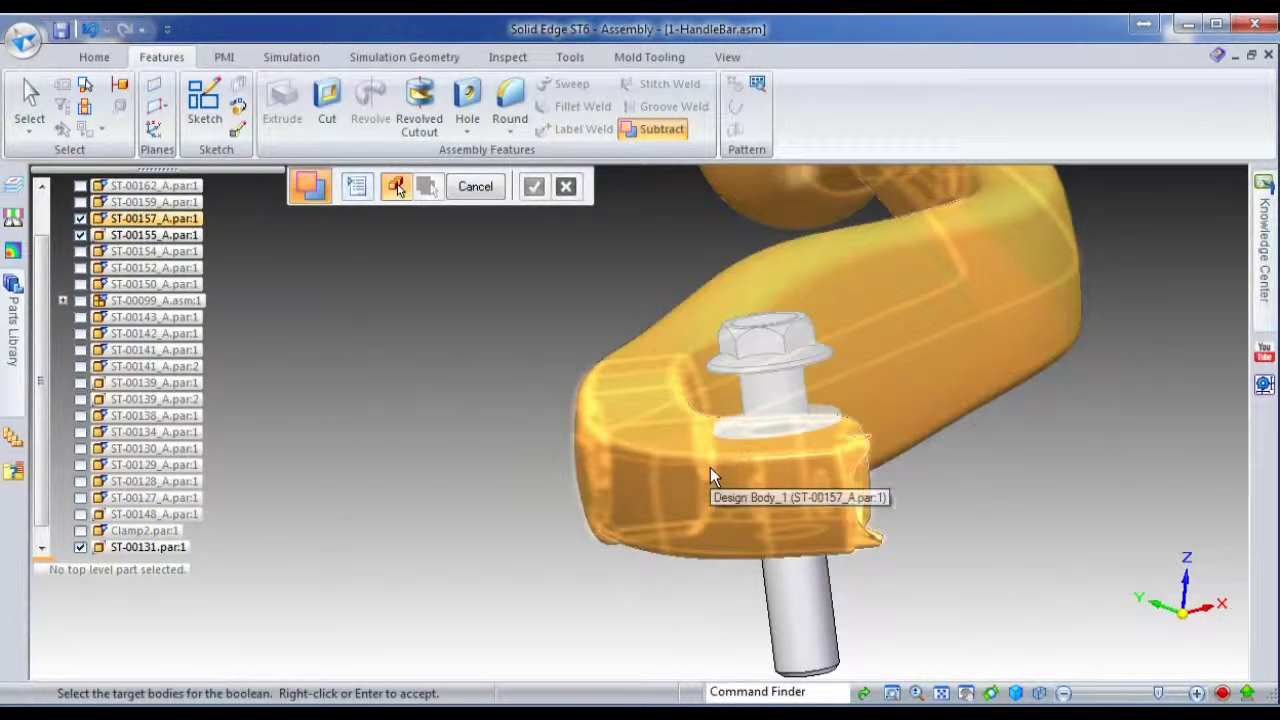
pyautogui.click(710, 467)
pyautogui.rightClick(972, 460)
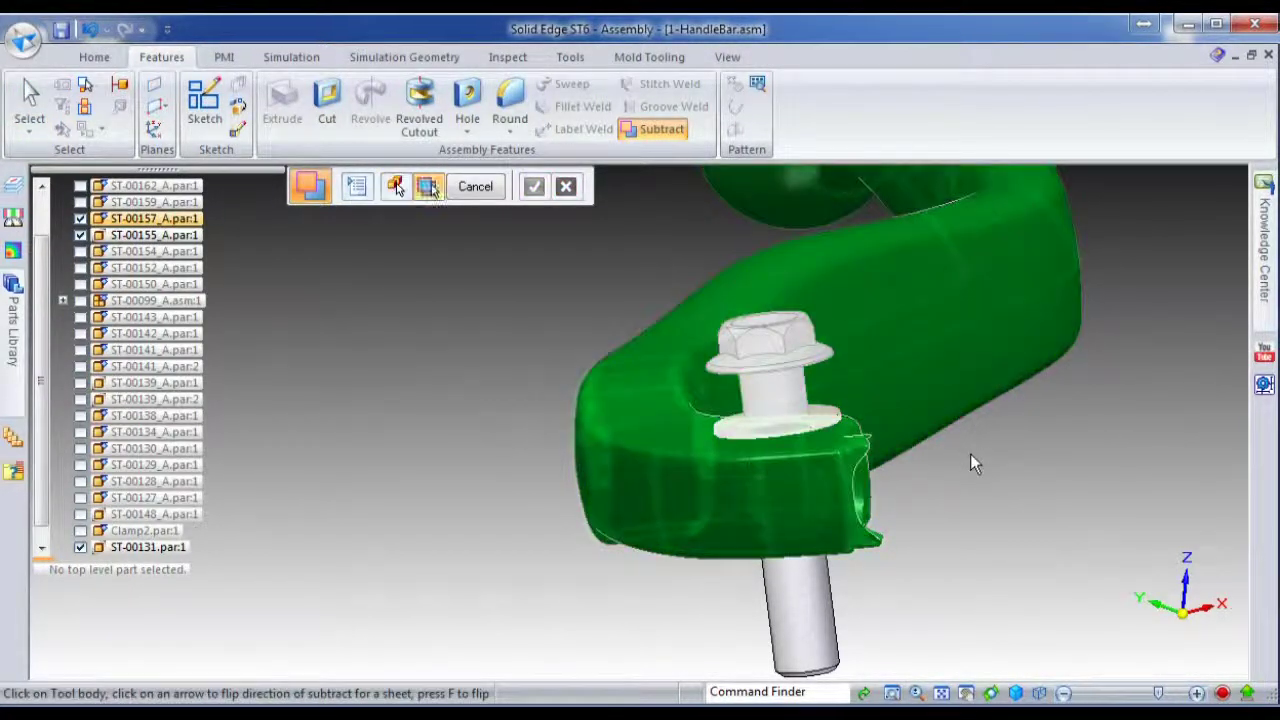
pyautogui.click(830, 418)
pyautogui.click(841, 532)
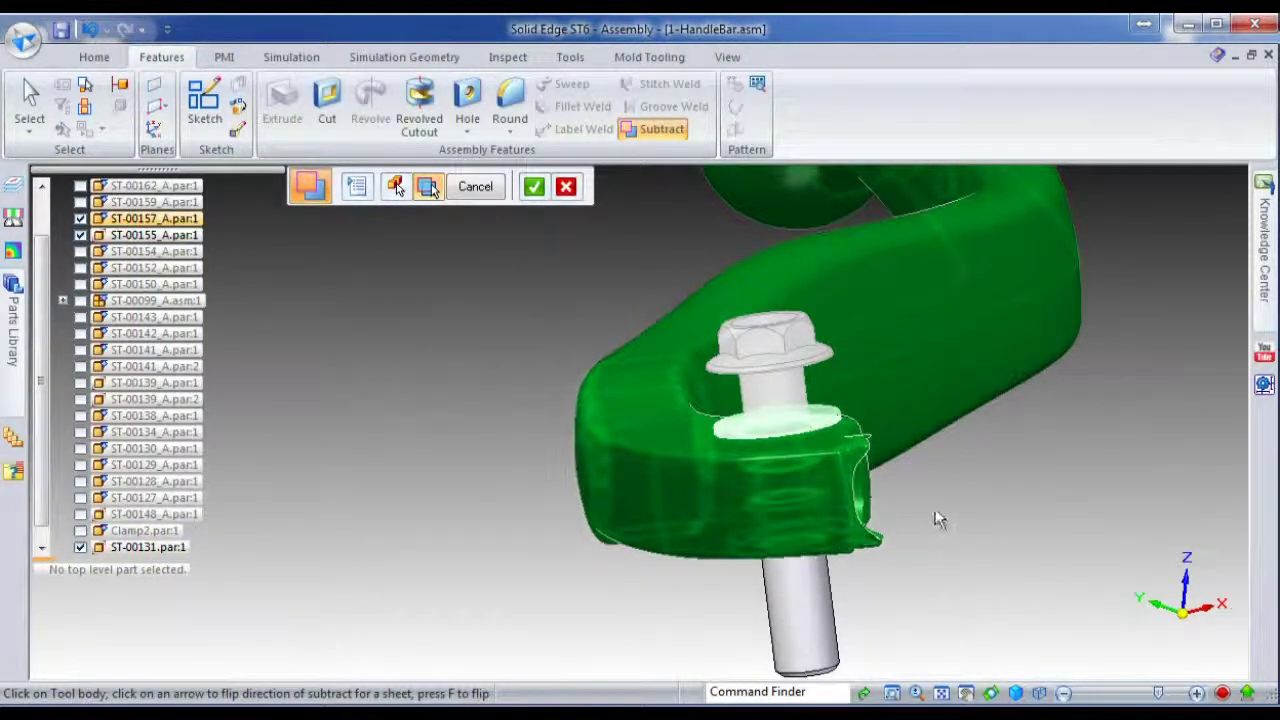
pyautogui.rightClick(938, 519)
pyautogui.rightClick(938, 509)
pyautogui.press('Escape')
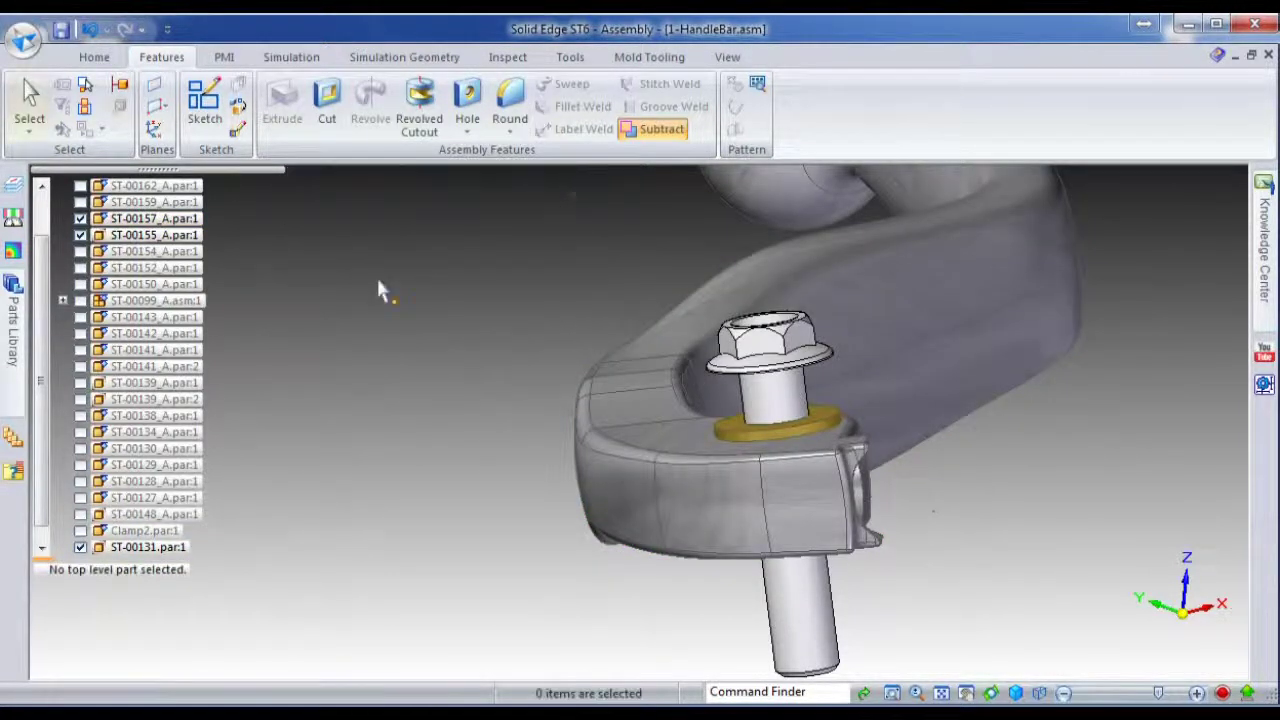
# Step: Clip the view through the bolt, parallel to a flat of its head, to examine the bushing recesses in section
pyautogui.click(727, 57)
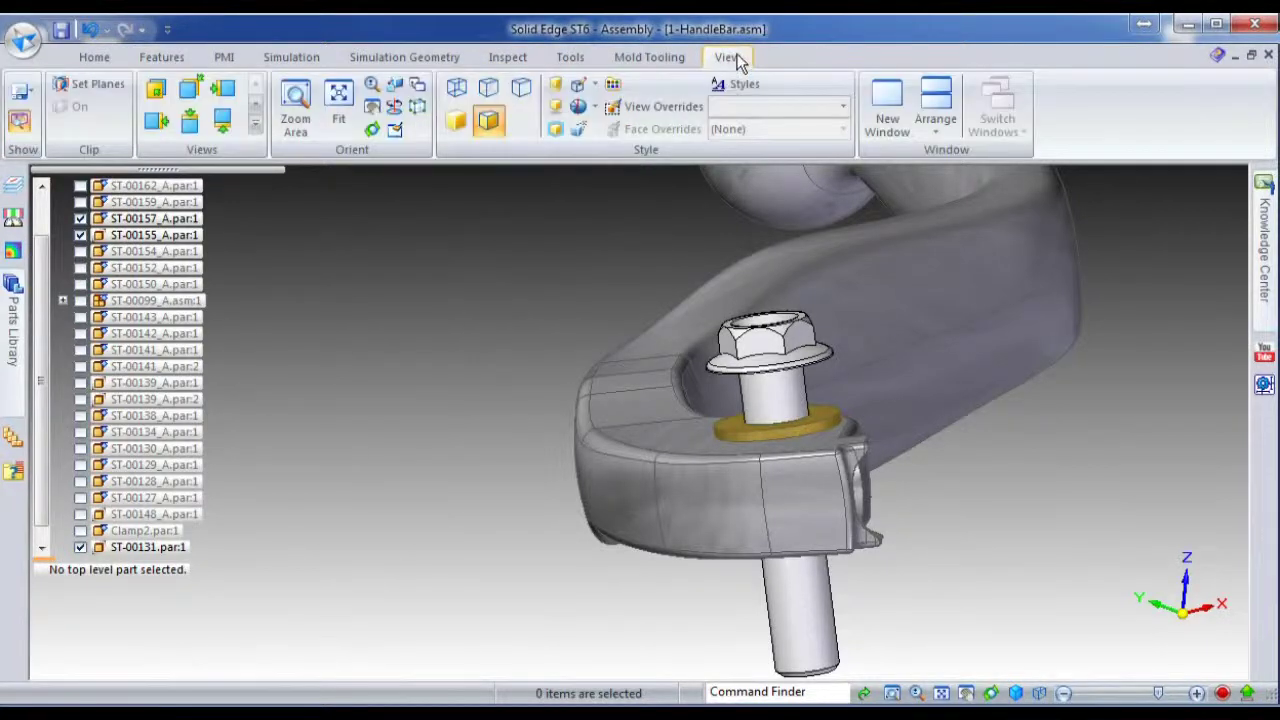
pyautogui.click(100, 86)
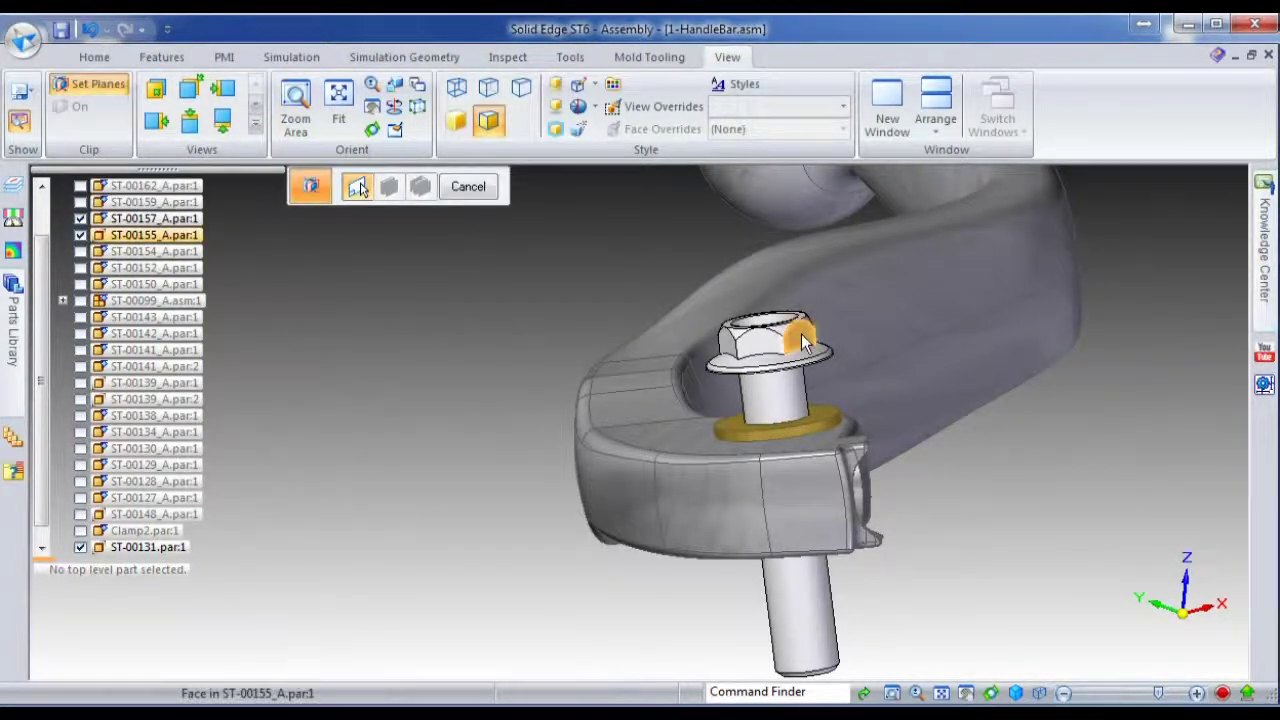
pyautogui.click(785, 330)
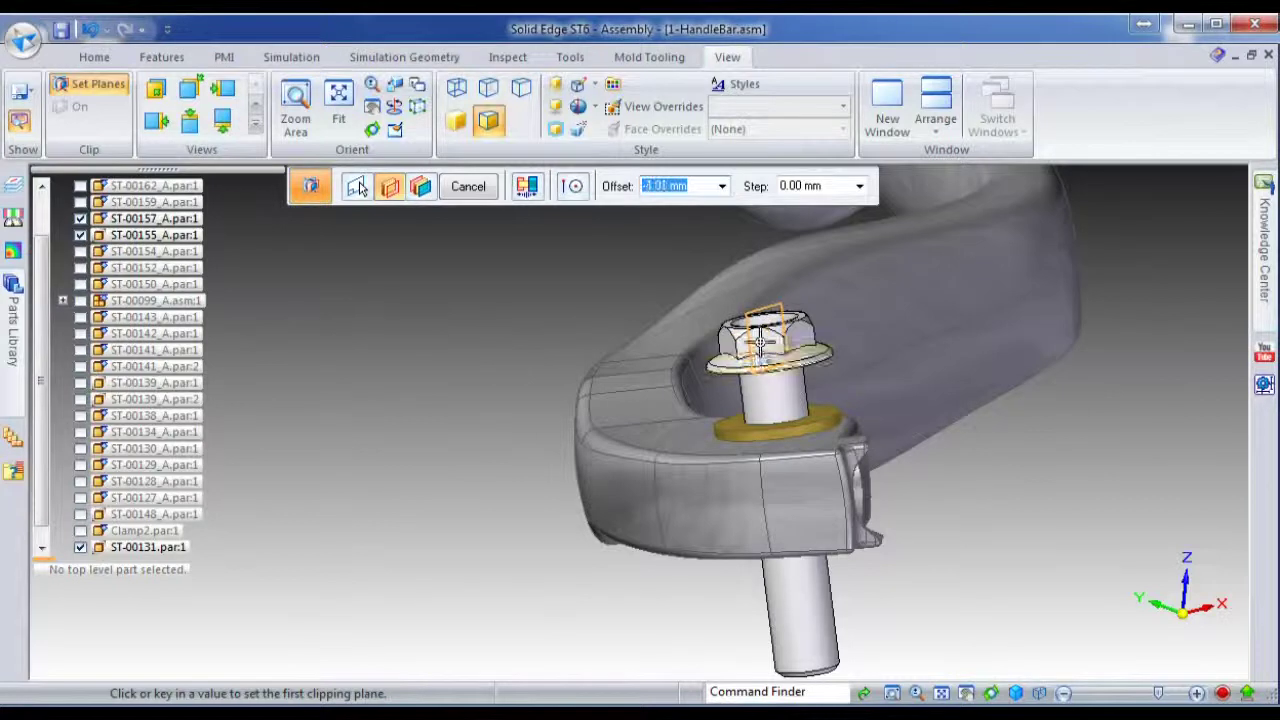
pyautogui.click(766, 343)
pyautogui.click(645, 332)
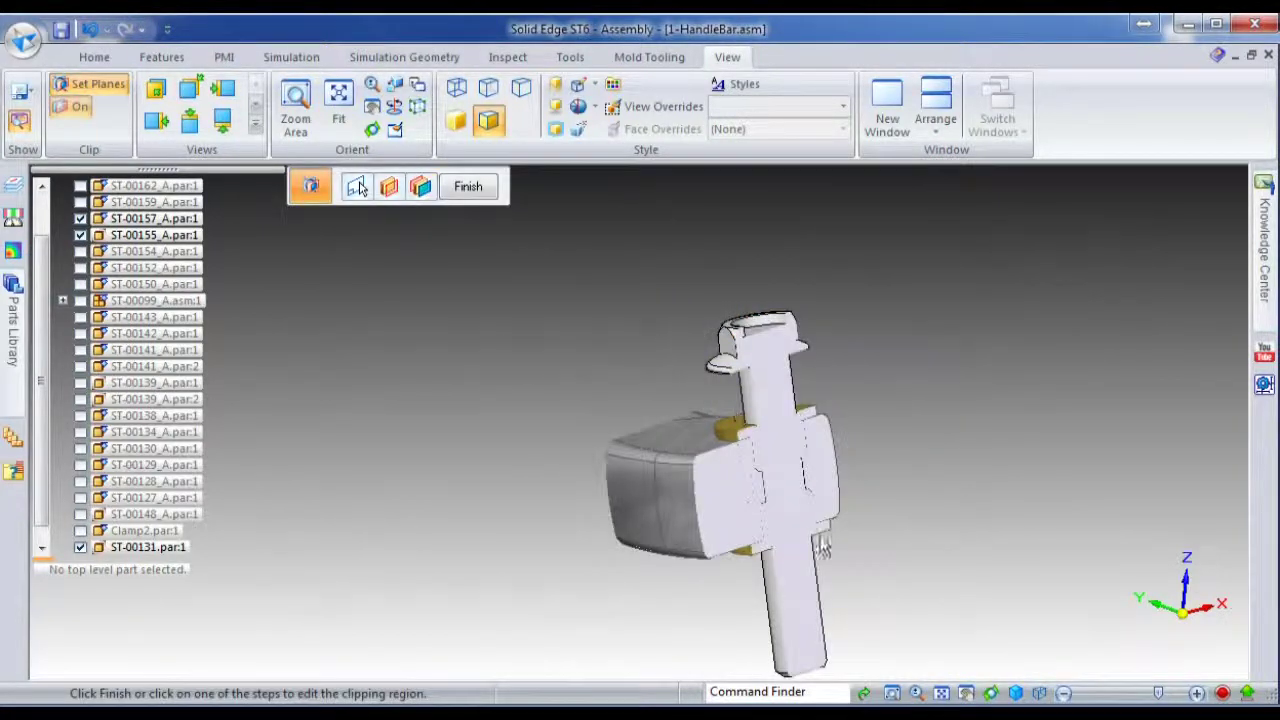
pyautogui.scroll(3, 788, 524)
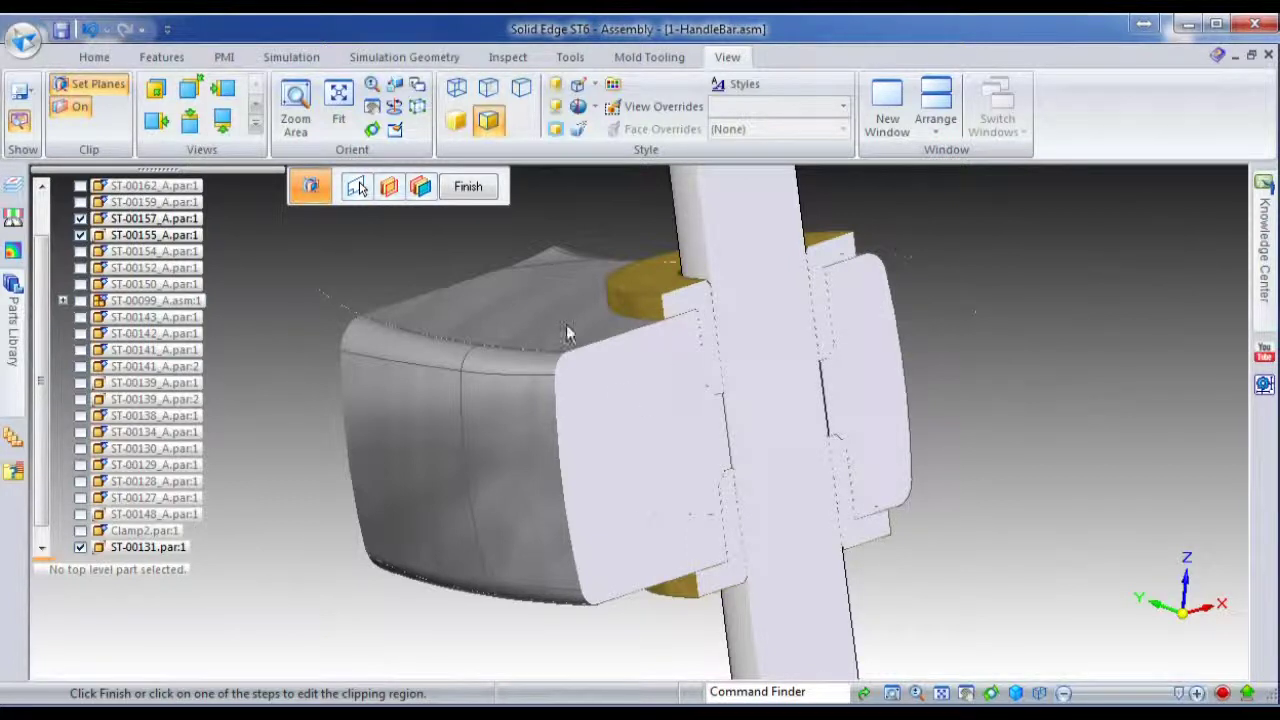
# Step: Turn off the section clipping of the lever and bolt
pyautogui.click(68, 106)
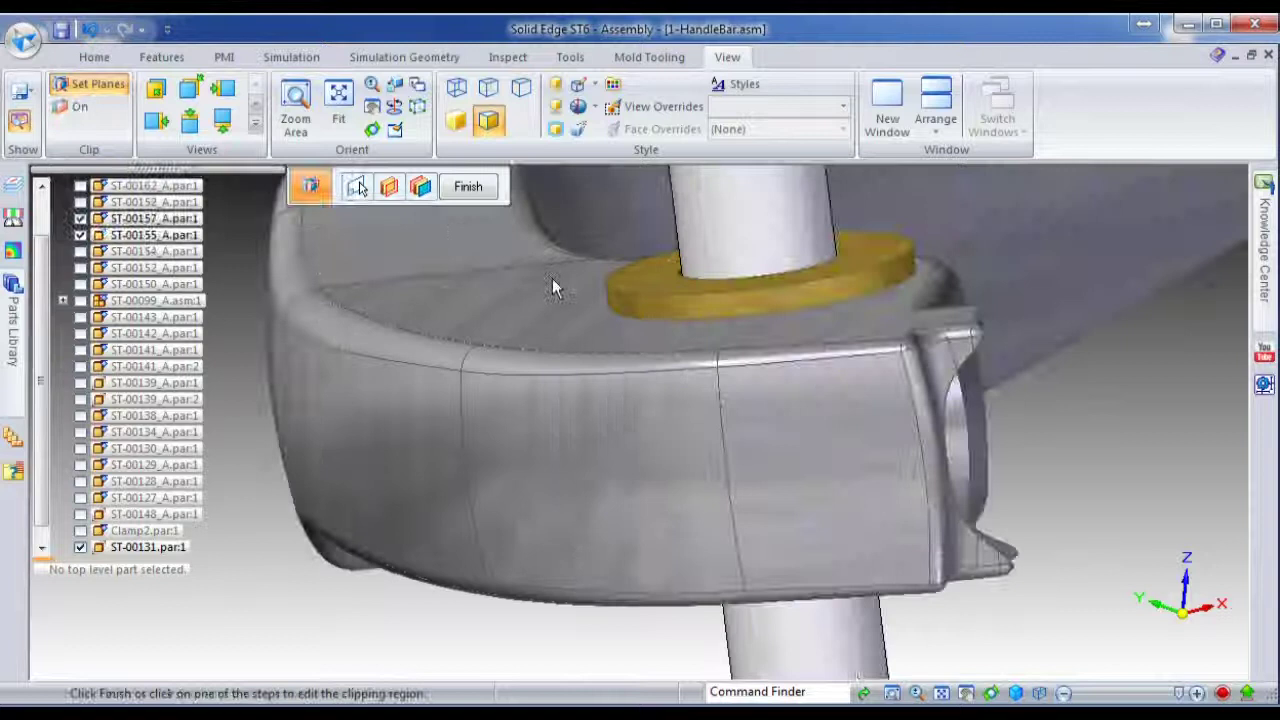
pyautogui.scroll(-5, 786, 443)
pyautogui.moveTo(712, 475); pyautogui.dragTo(651, 508, button='middle')
# Step: Try to apply the display configuration 1 - All Parts ON to the handlebar assembly
pyautogui.rightClick(443, 362)
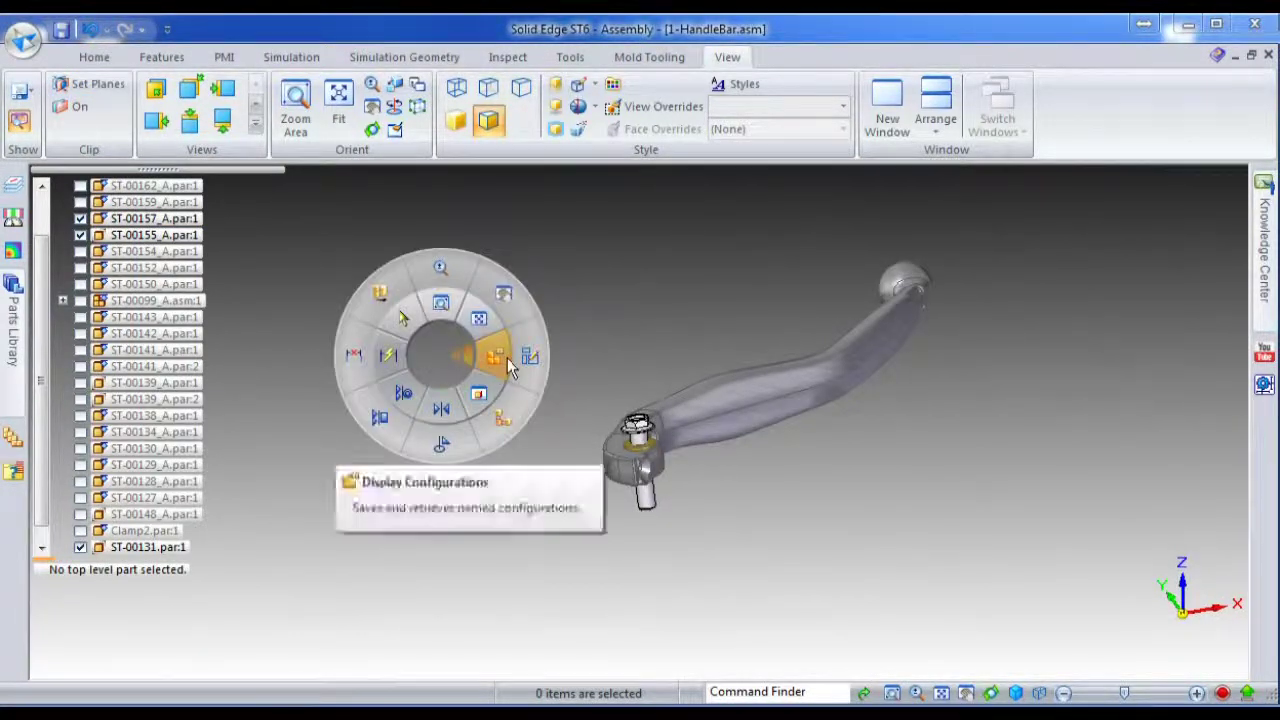
pyautogui.click(493, 358)
pyautogui.click(819, 268)
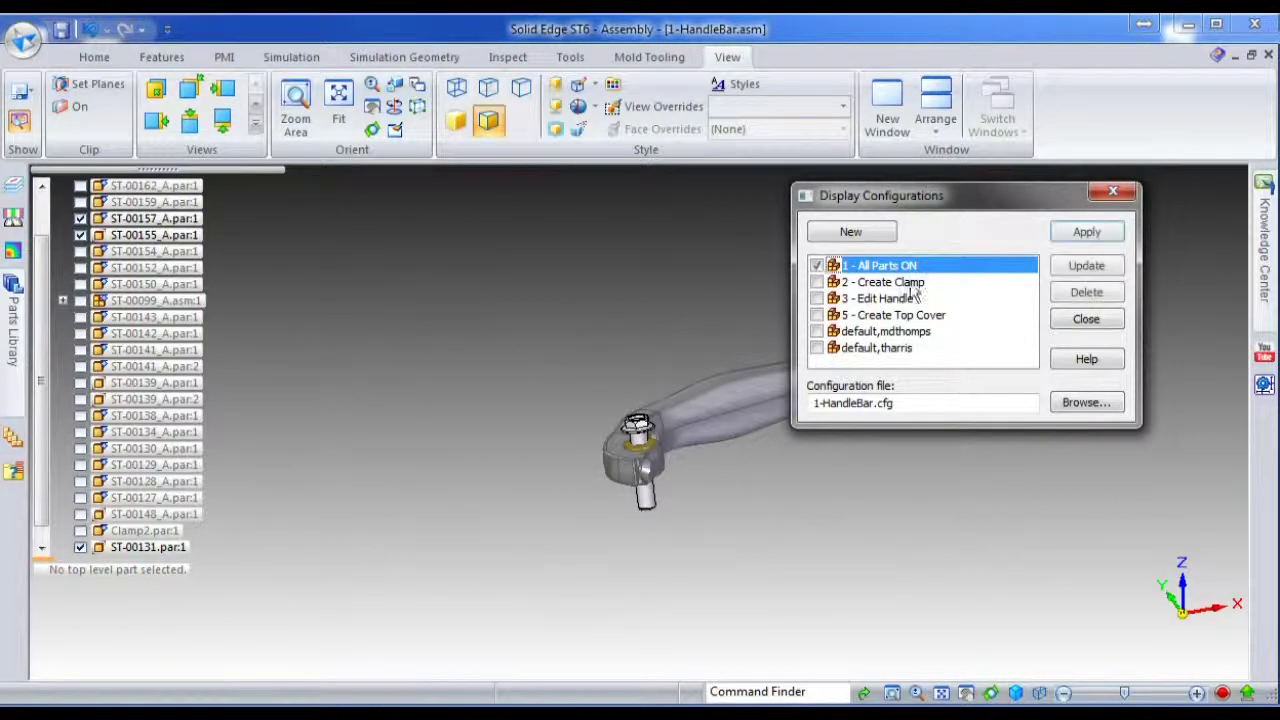
pyautogui.click(1087, 231)
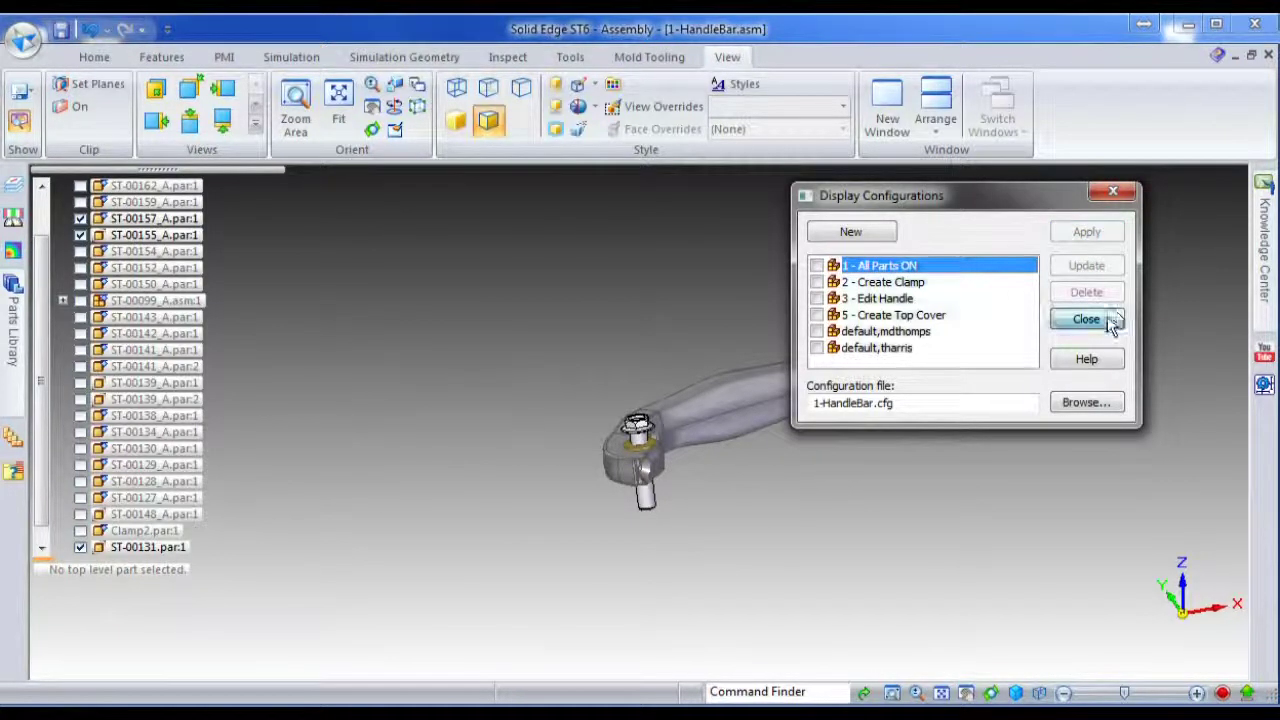
pyautogui.click(1100, 320)
# Step: Show all components of the handlebar assembly
pyautogui.rightClick(376, 250)
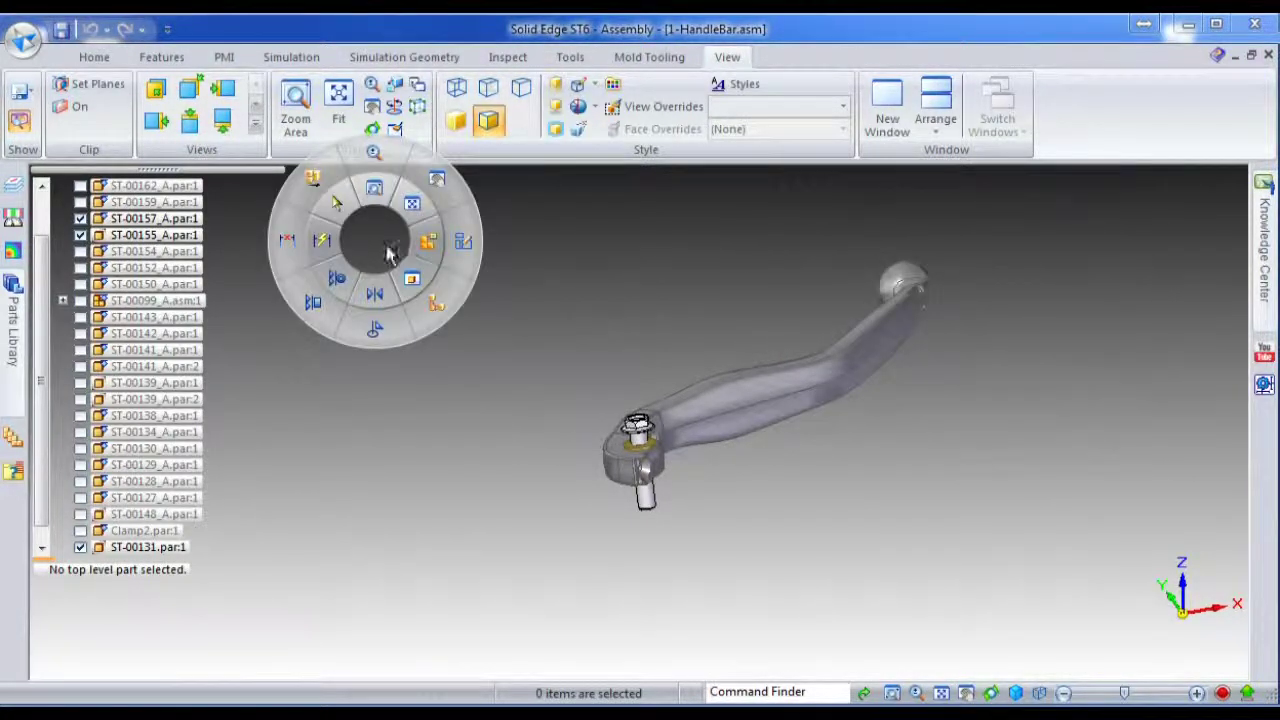
pyautogui.rightClick(413, 347)
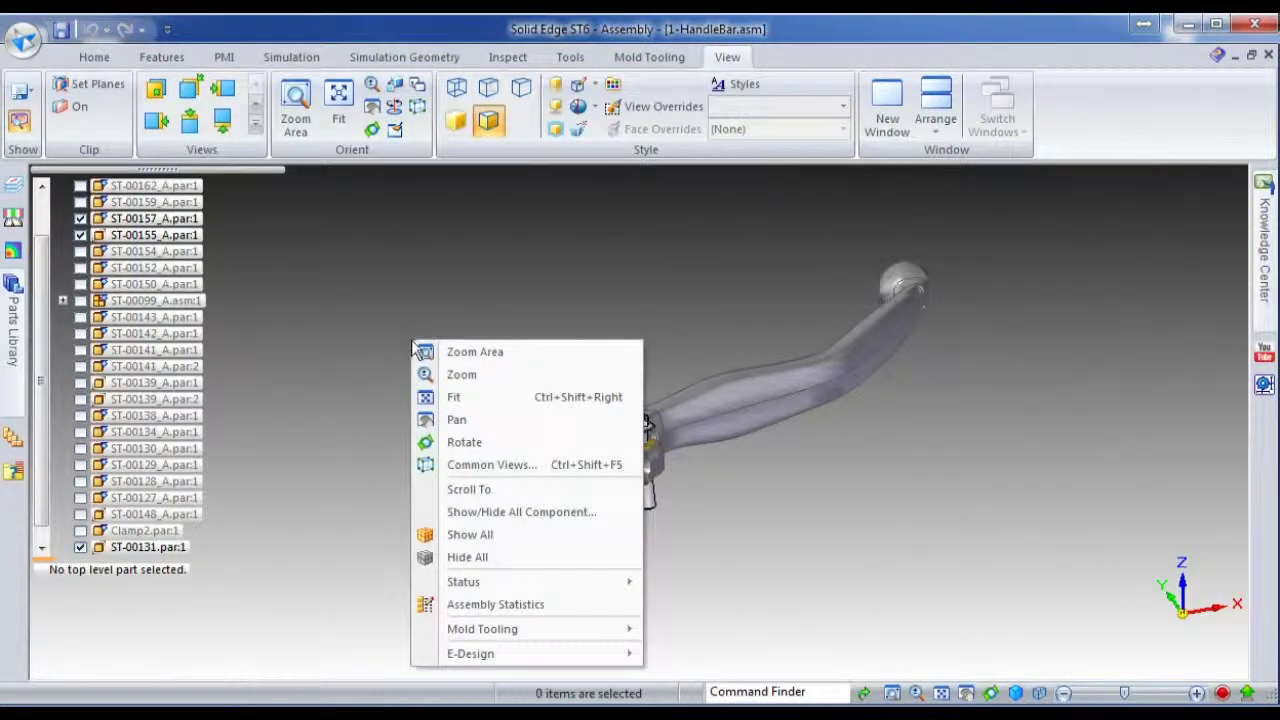
pyautogui.click(504, 535)
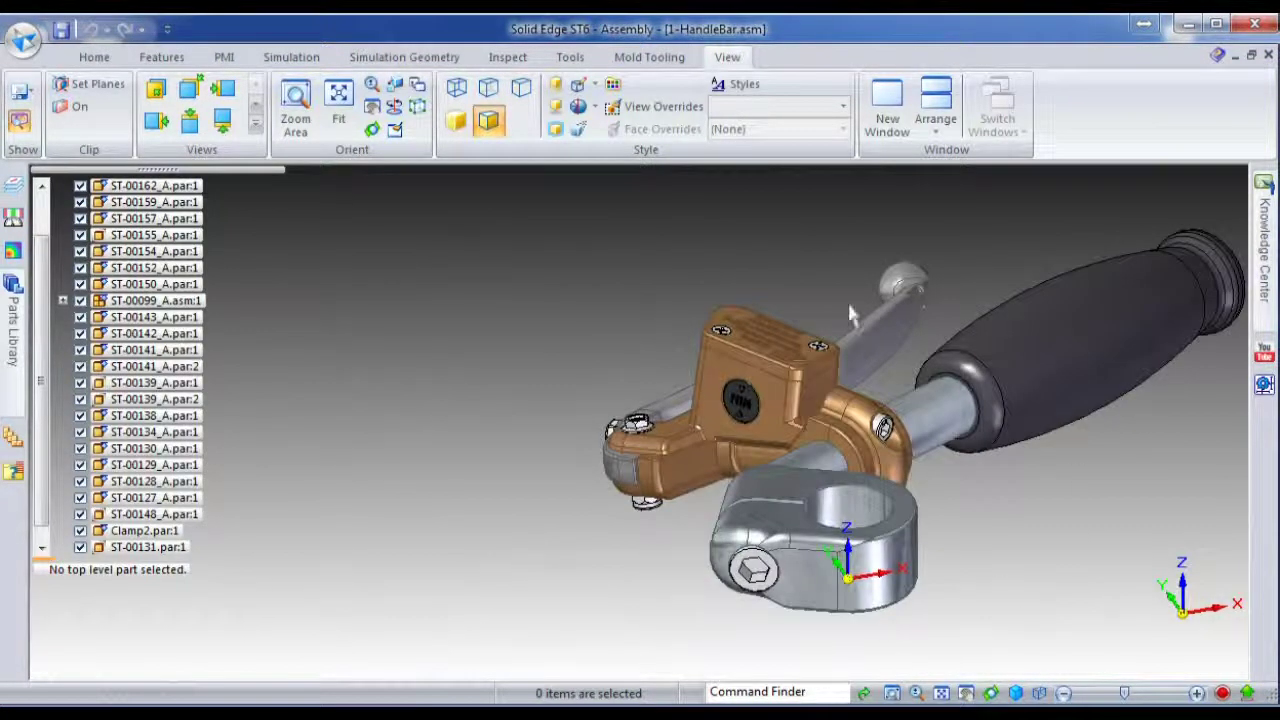